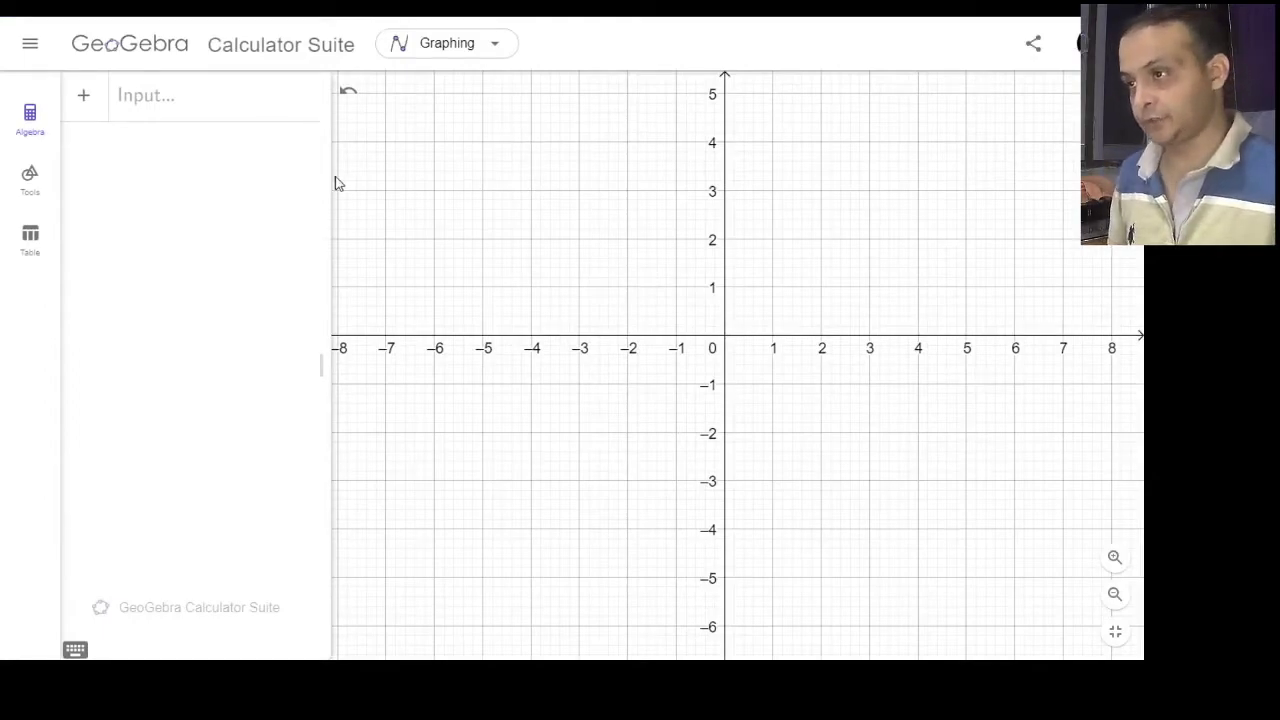
Define the function f(x) = 0.2(x − 2)^2 + 1 to plot the parabola.
drag(324, 176, 350, 175)
click(182, 110)
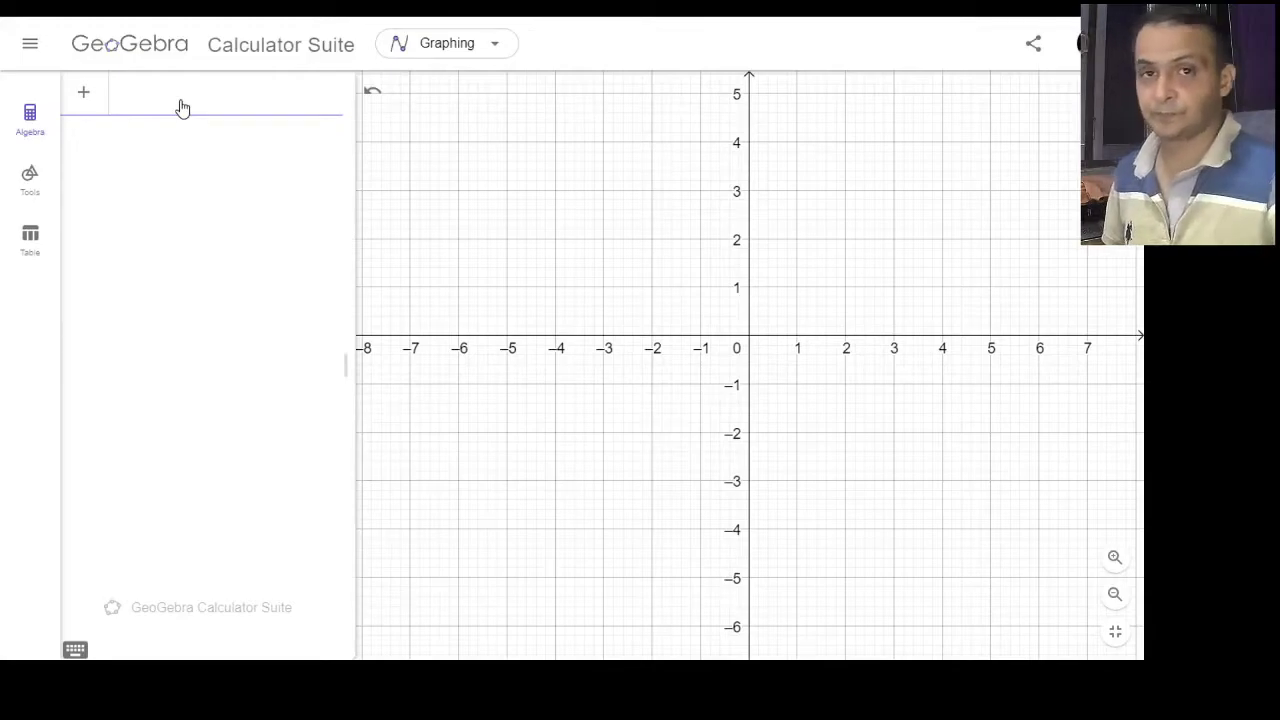
text(f)
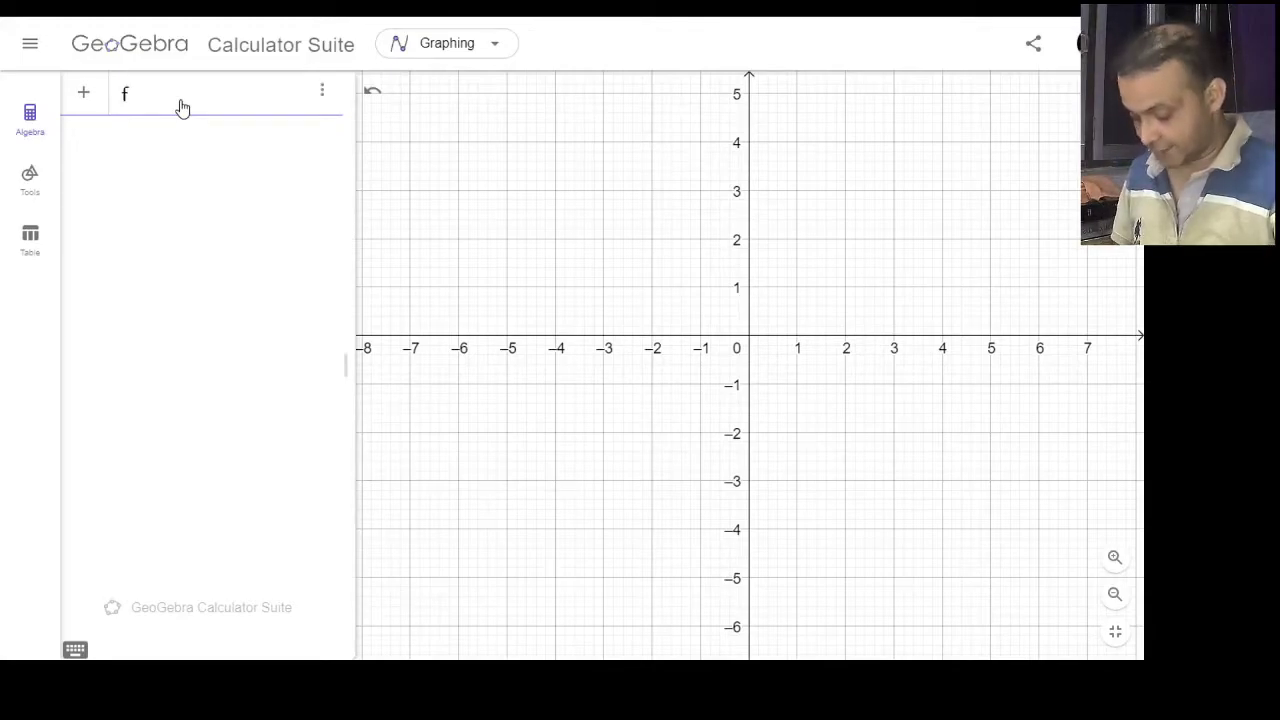
text(()
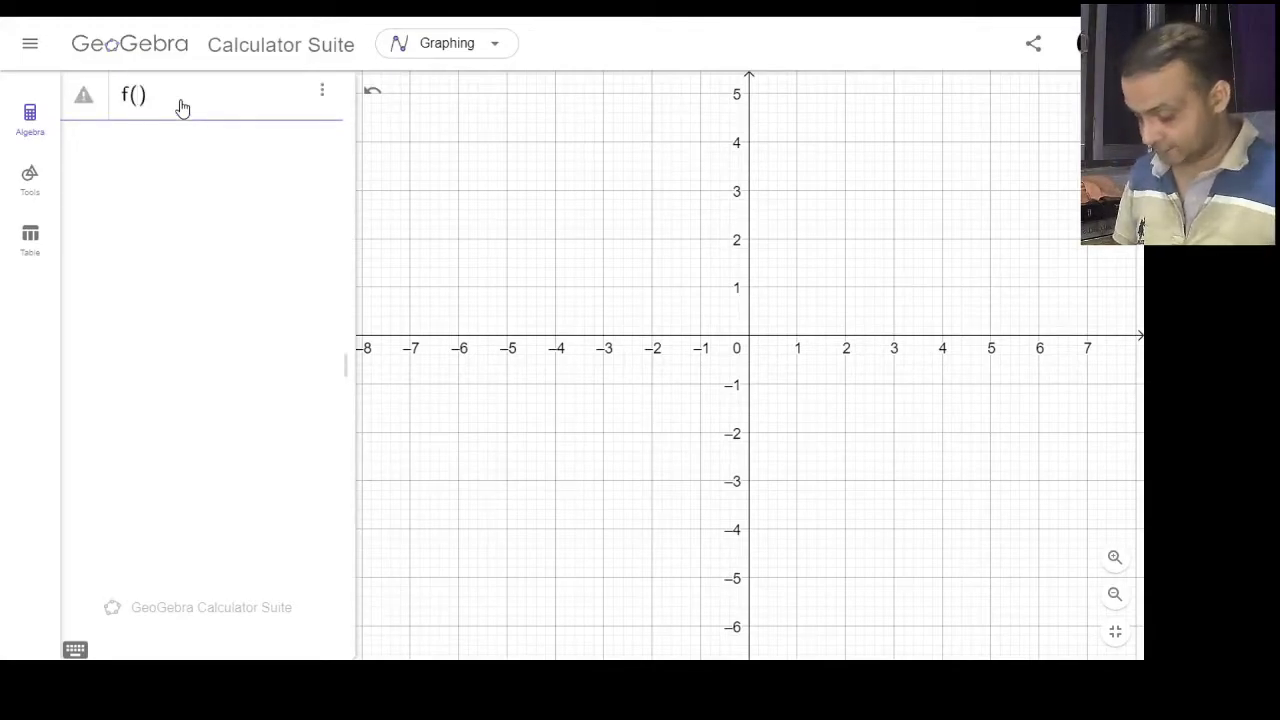
text(x) )
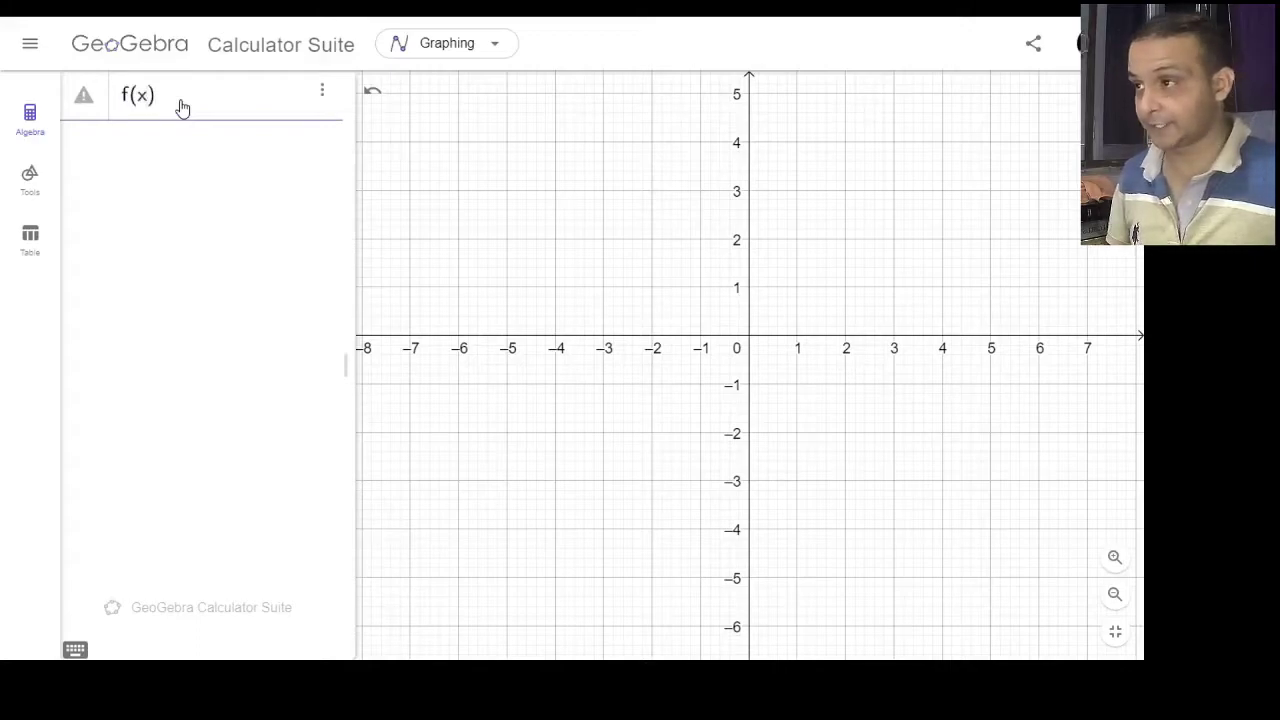
text(= )
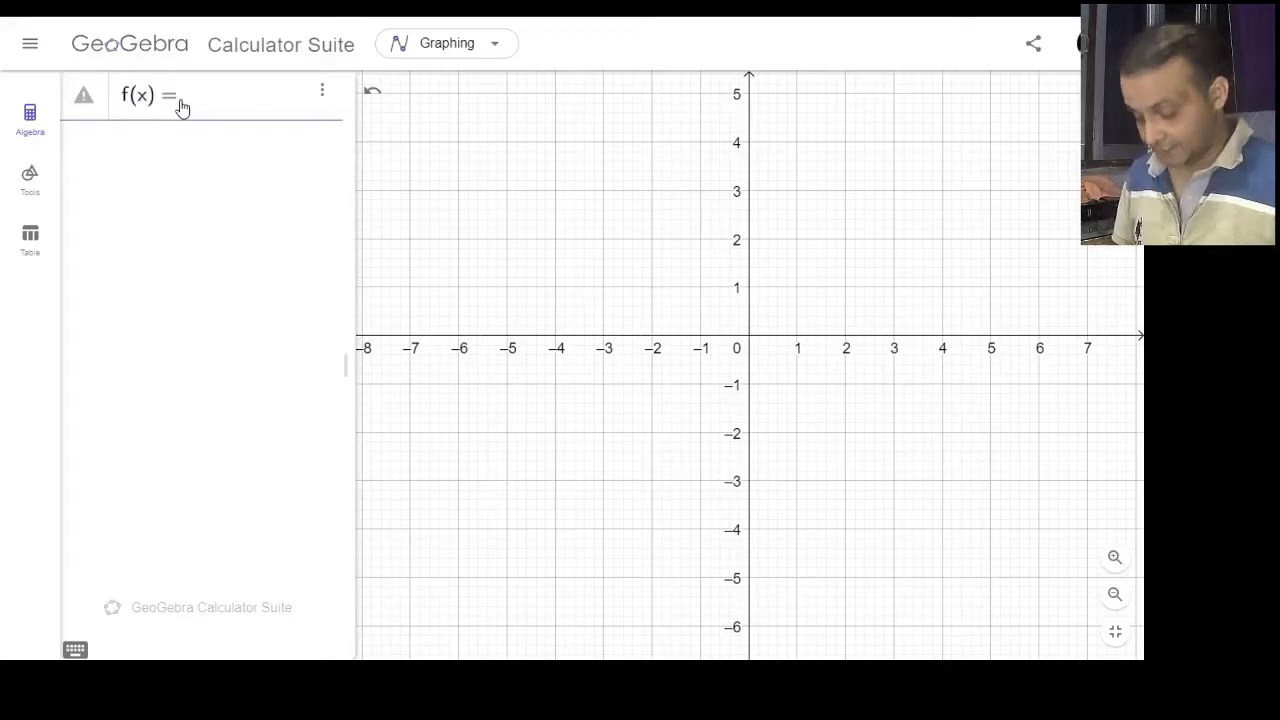
text(0.)
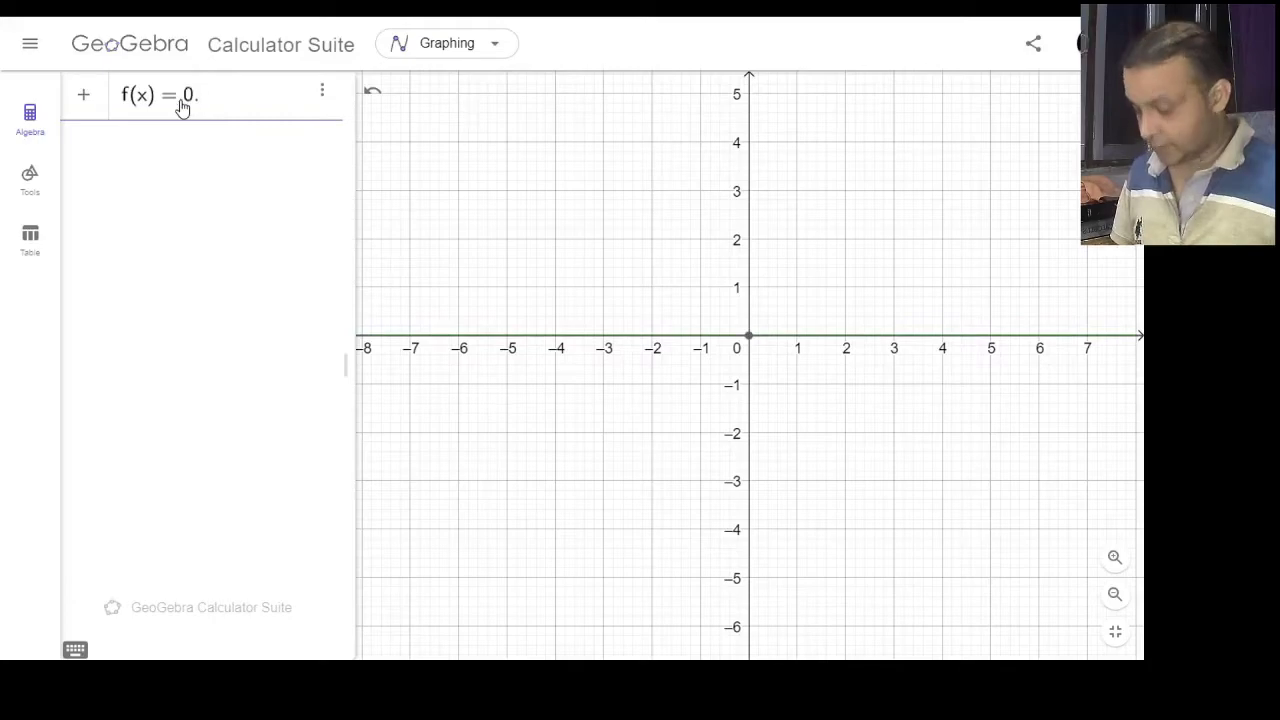
text(2)
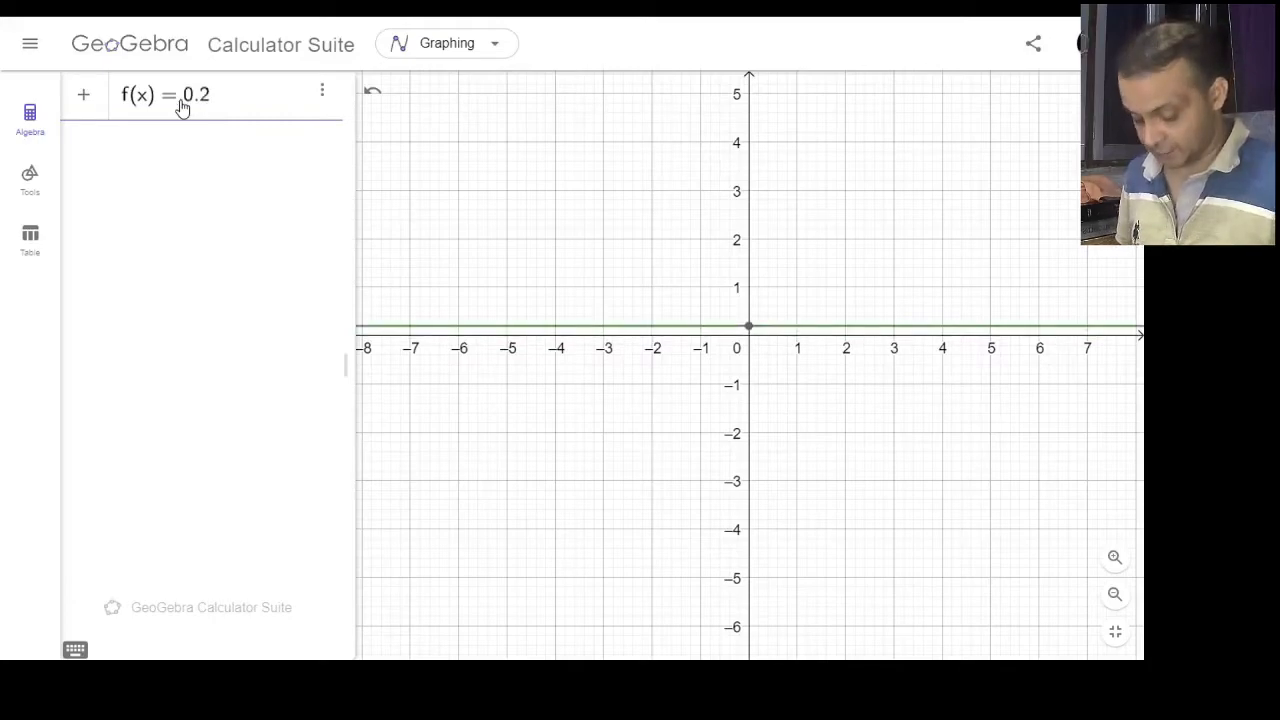
text(()
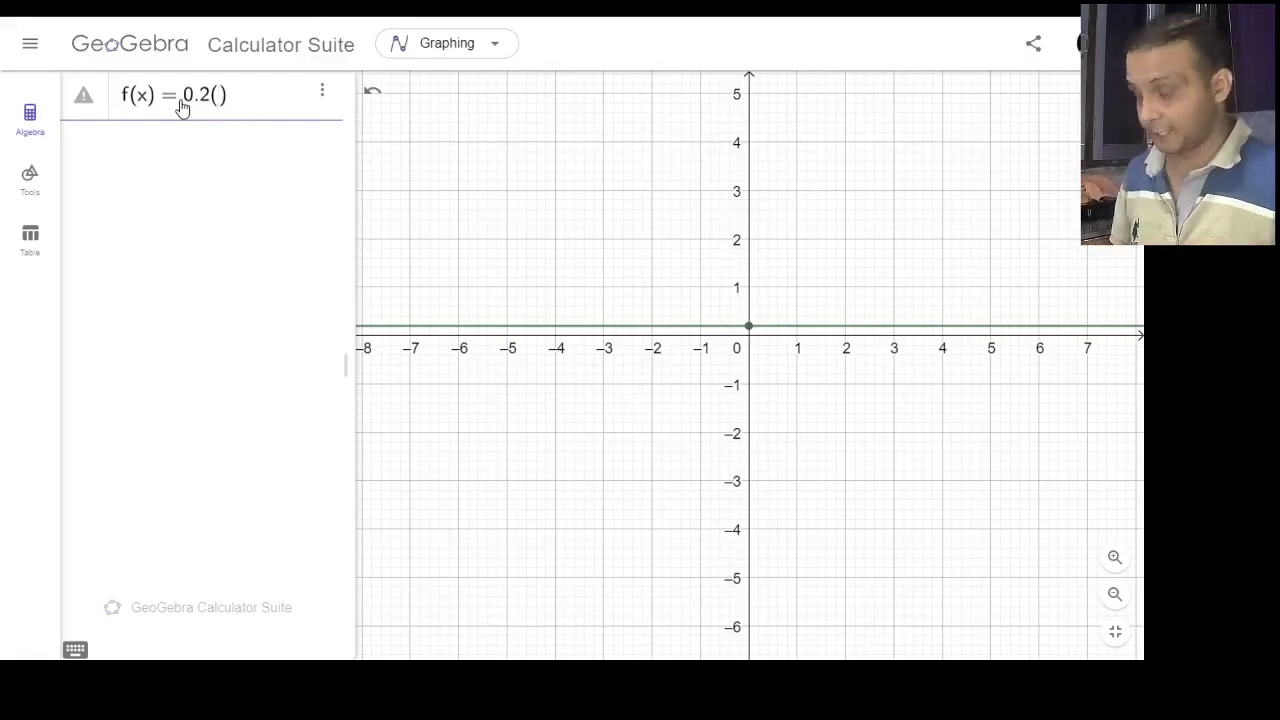
text(x-)
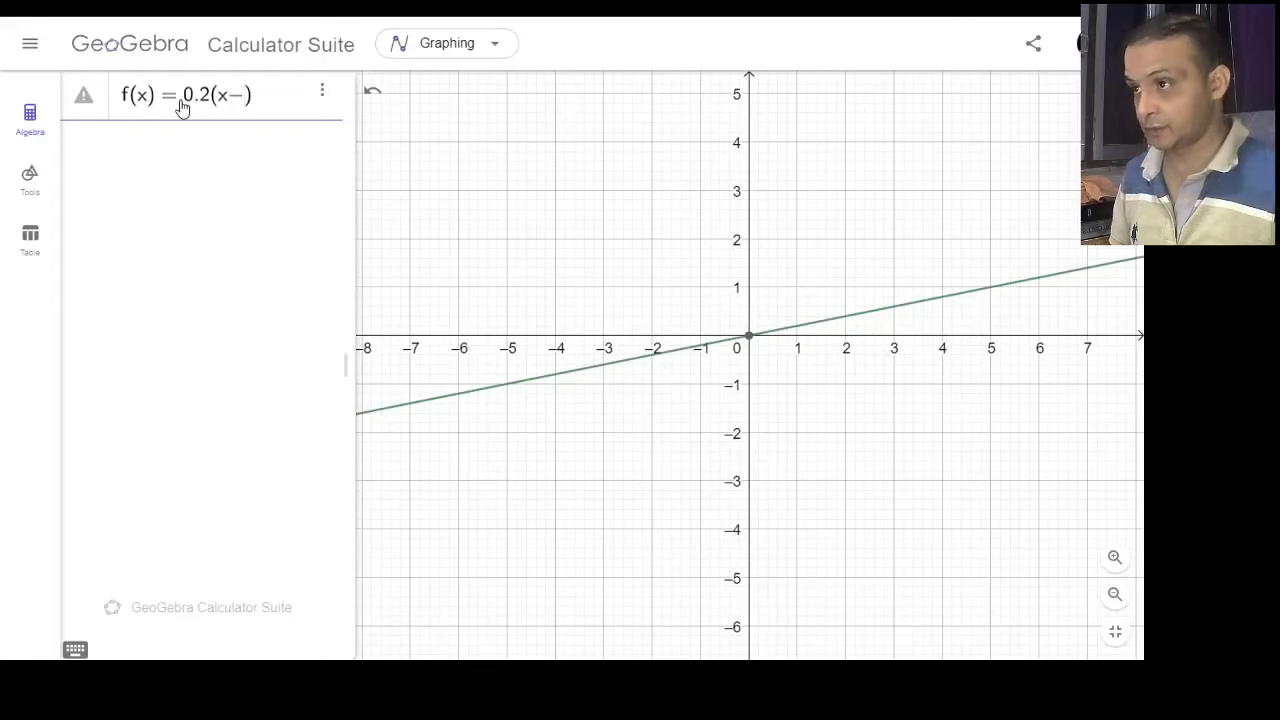
text(2)
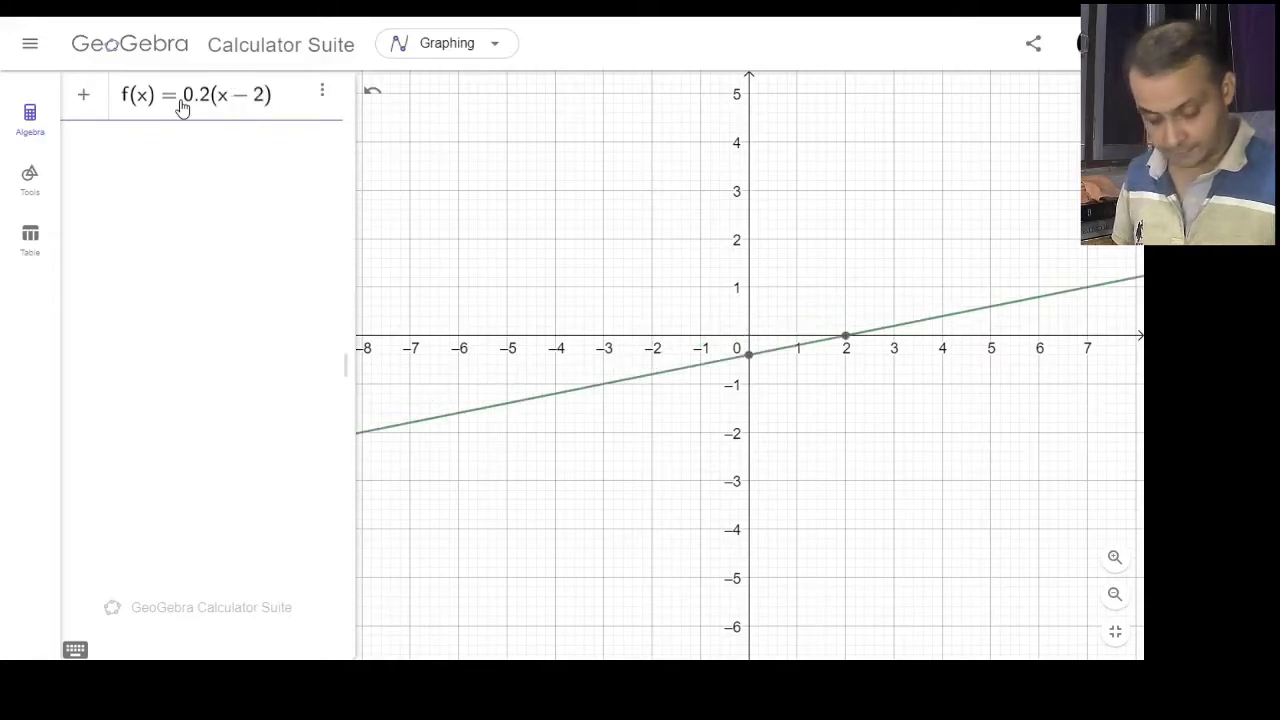
text(^2)
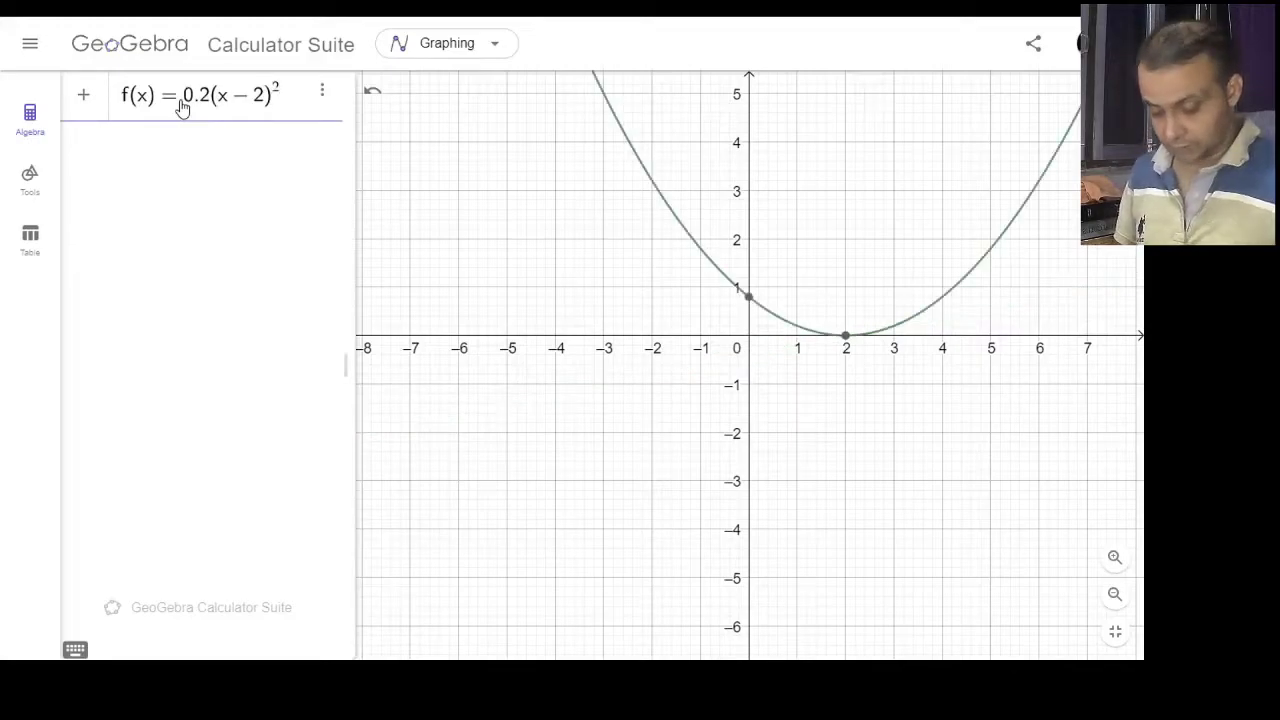
text(+1)
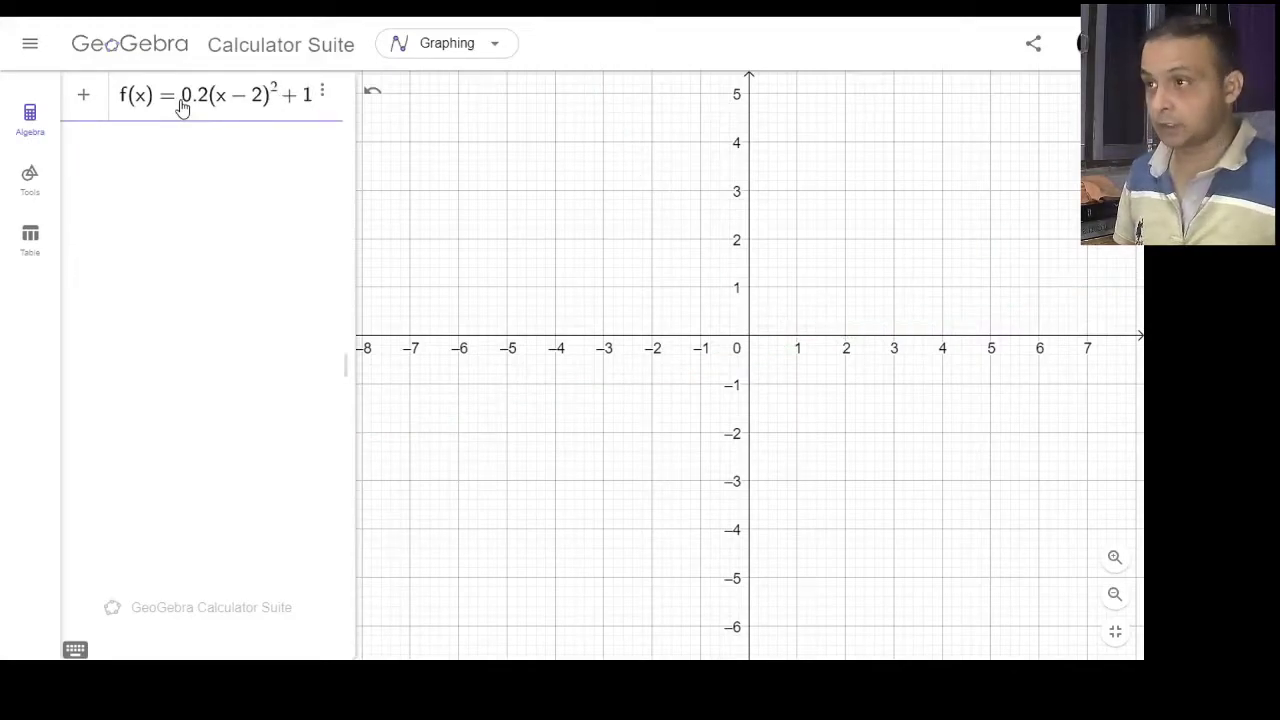
key(Return)
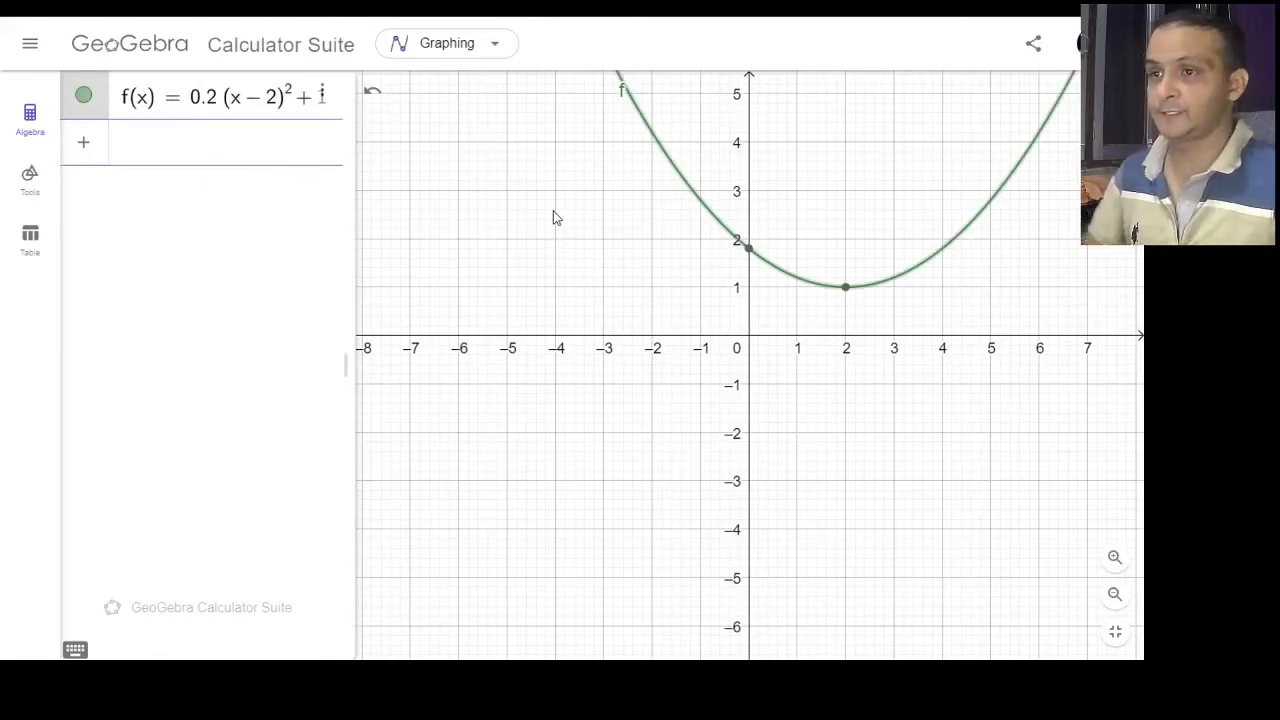
Widen the algebra area to fit the whole definition of f and reposition the parabola in the graph.
drag(511, 238, 427, 259)
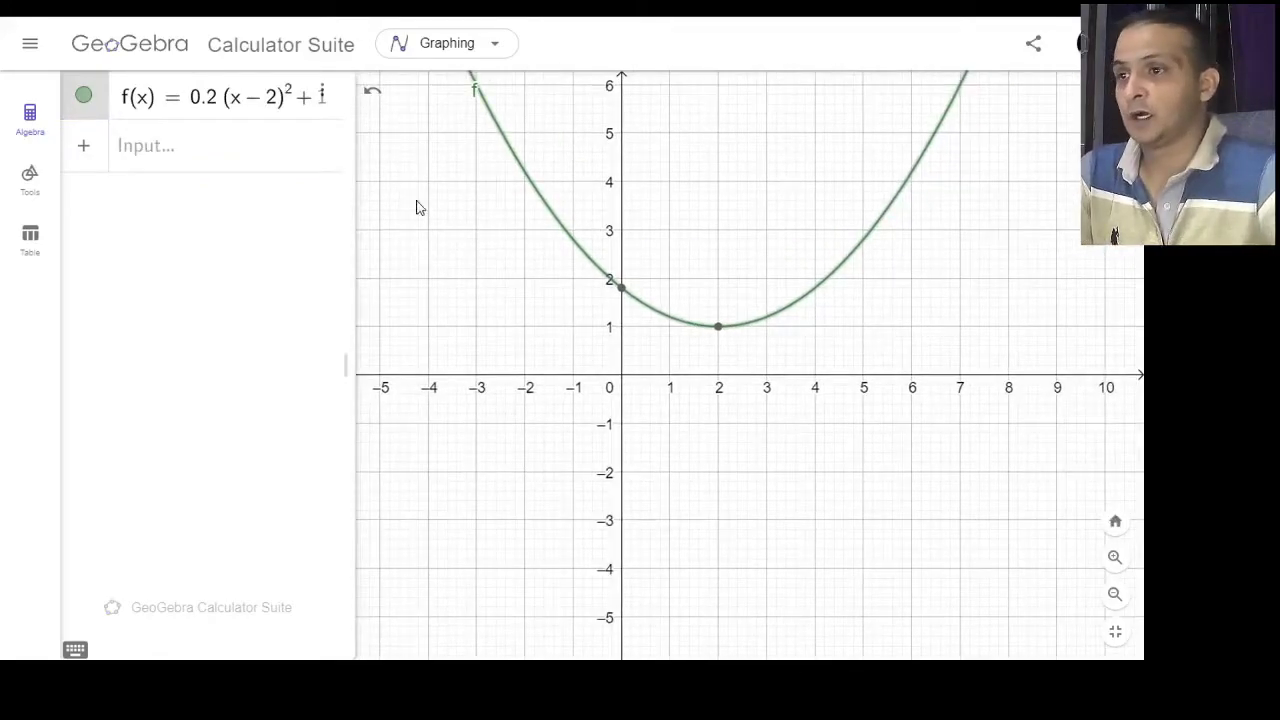
drag(381, 190, 383, 190)
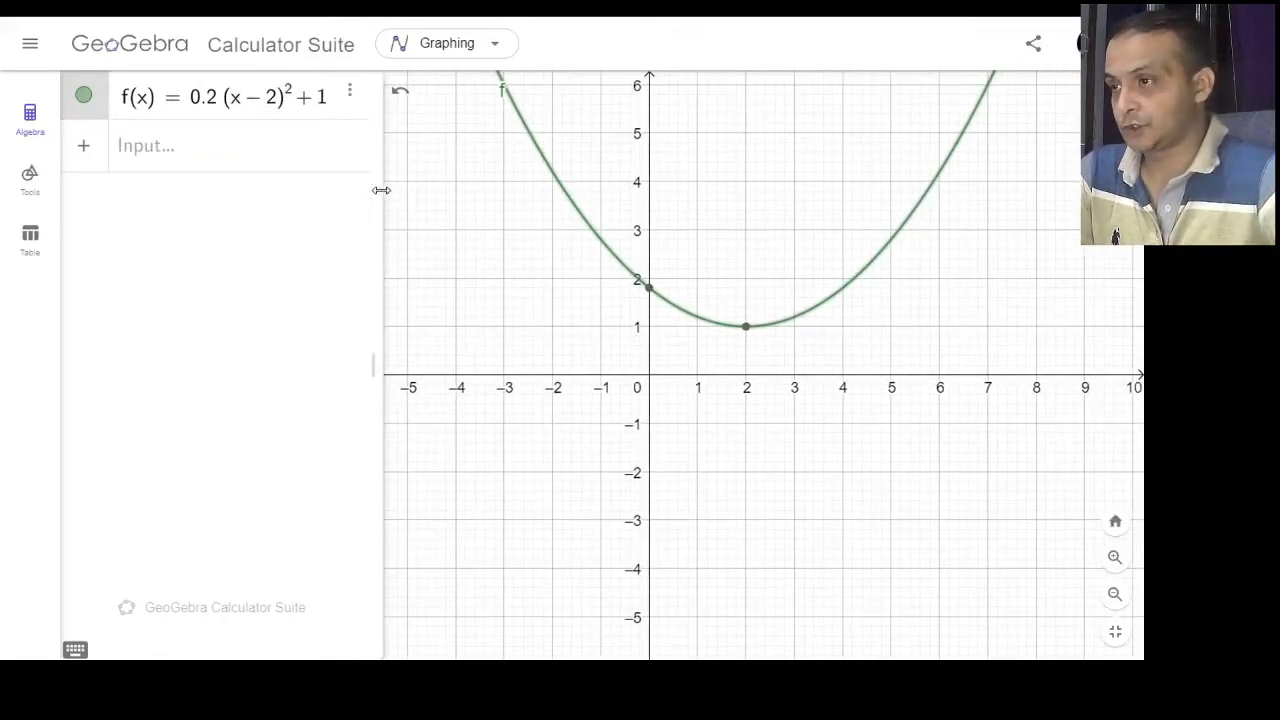
drag(744, 258, 726, 274)
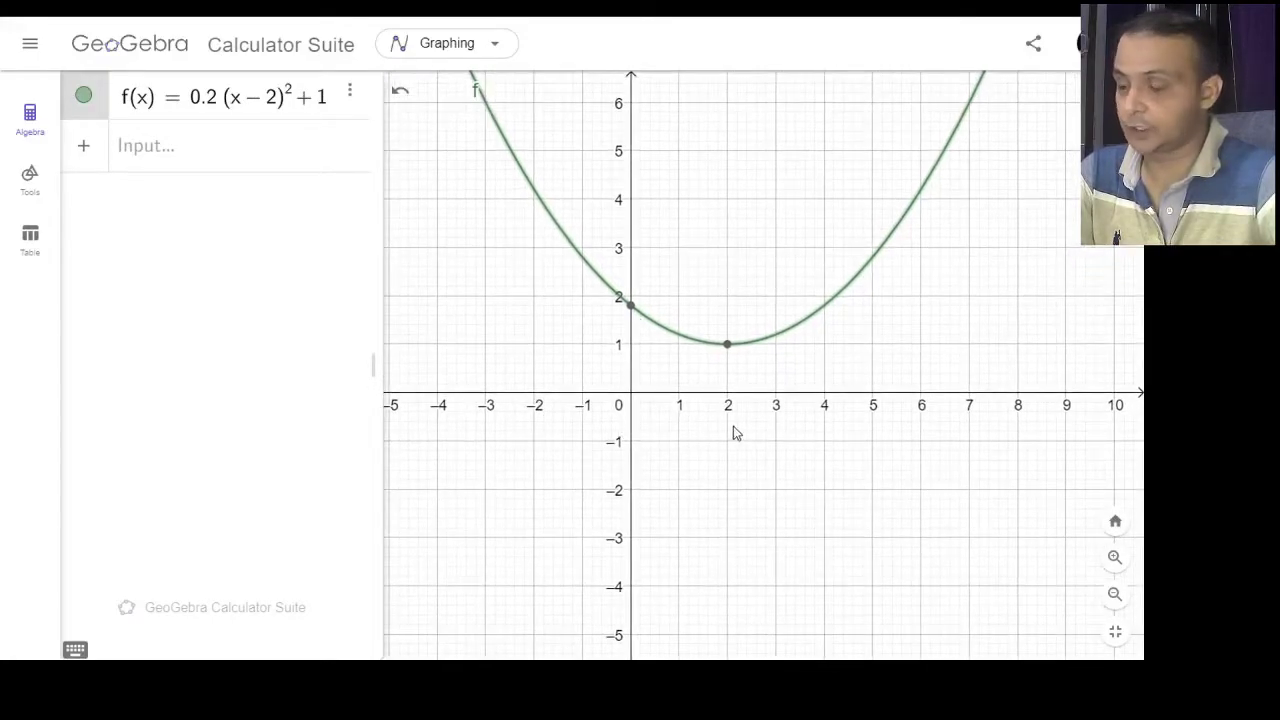
Try to construct the parabola's focus with the command Focus(f), and delete that entry.
click(190, 154)
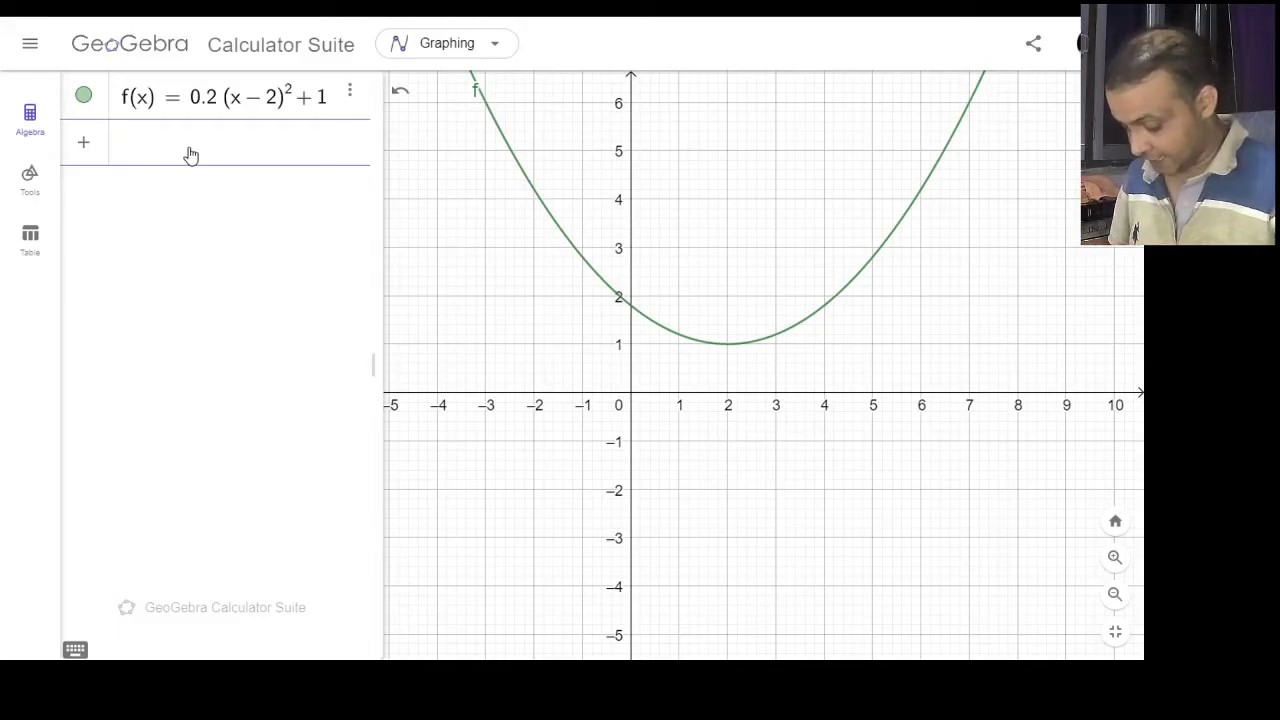
text(Fo)
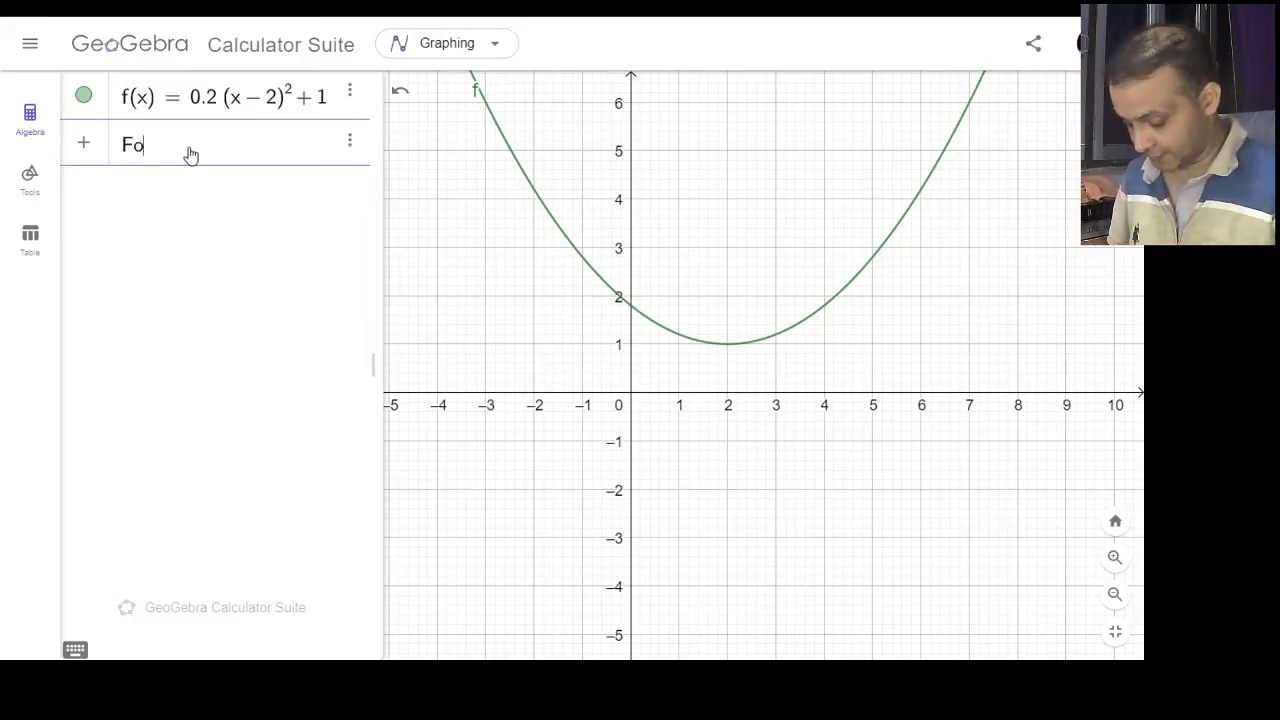
text(cus)
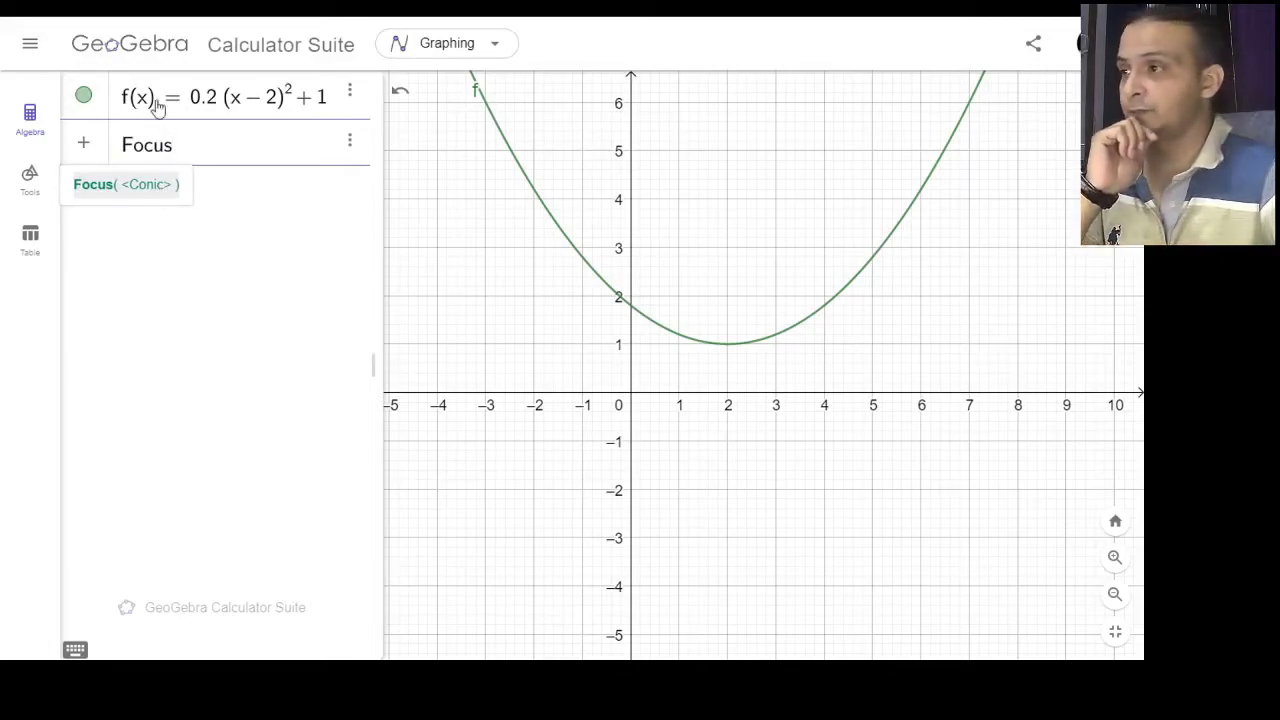
click(134, 188)
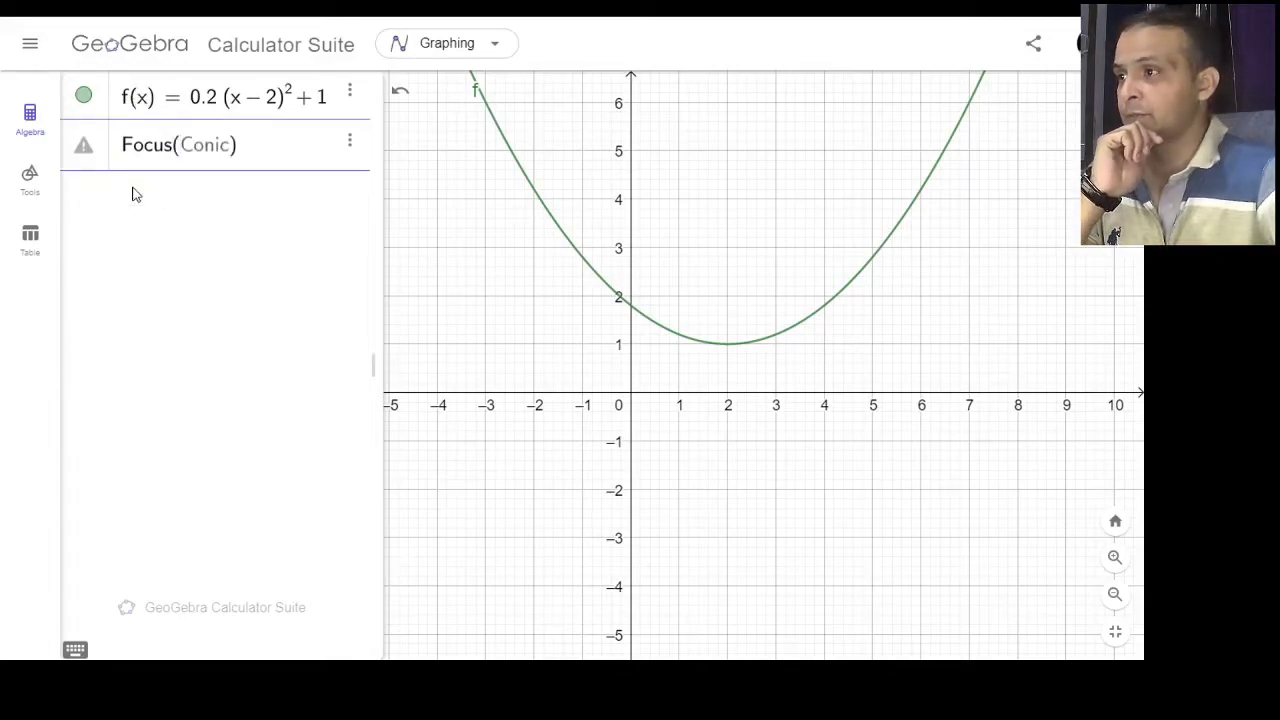
text(f)
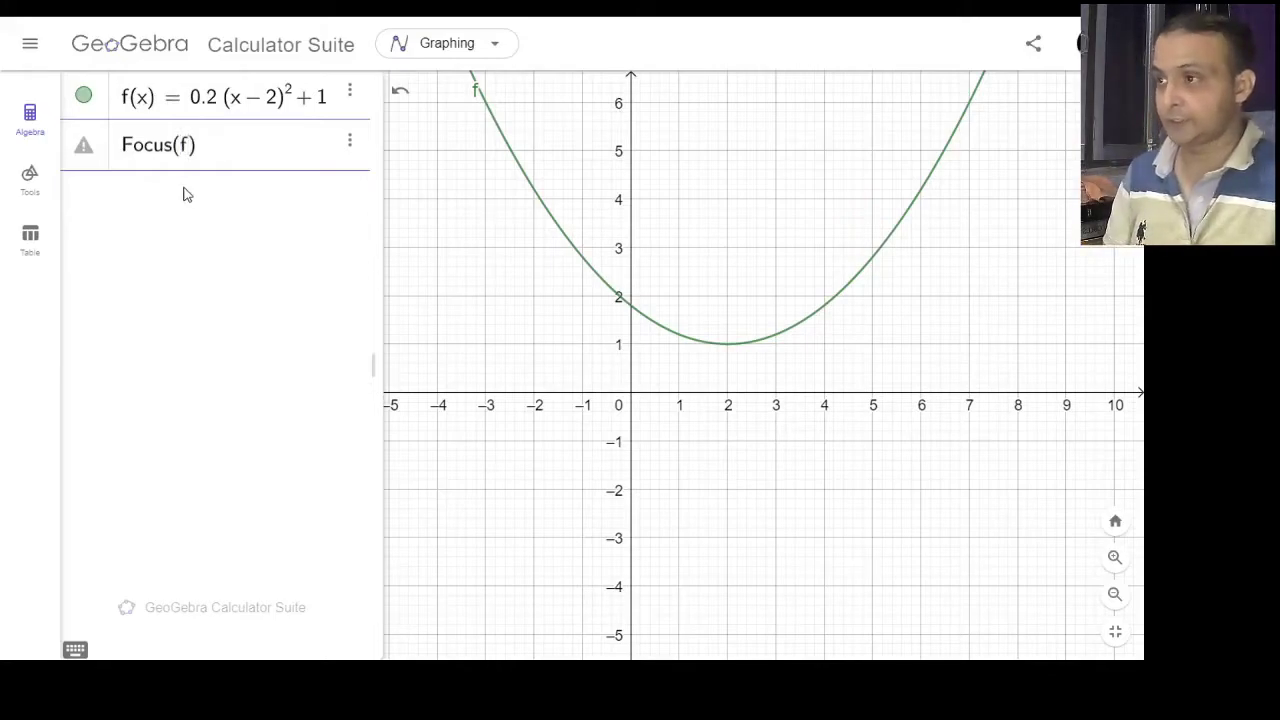
key(Return)
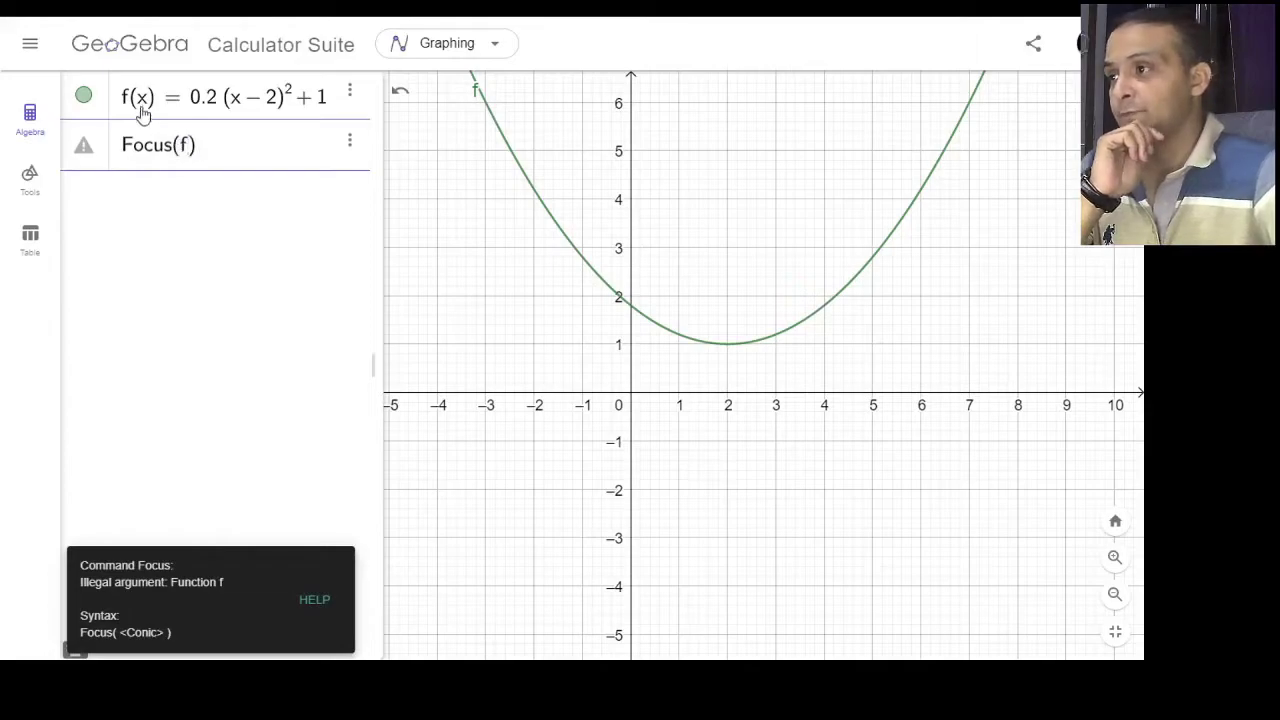
click(350, 142)
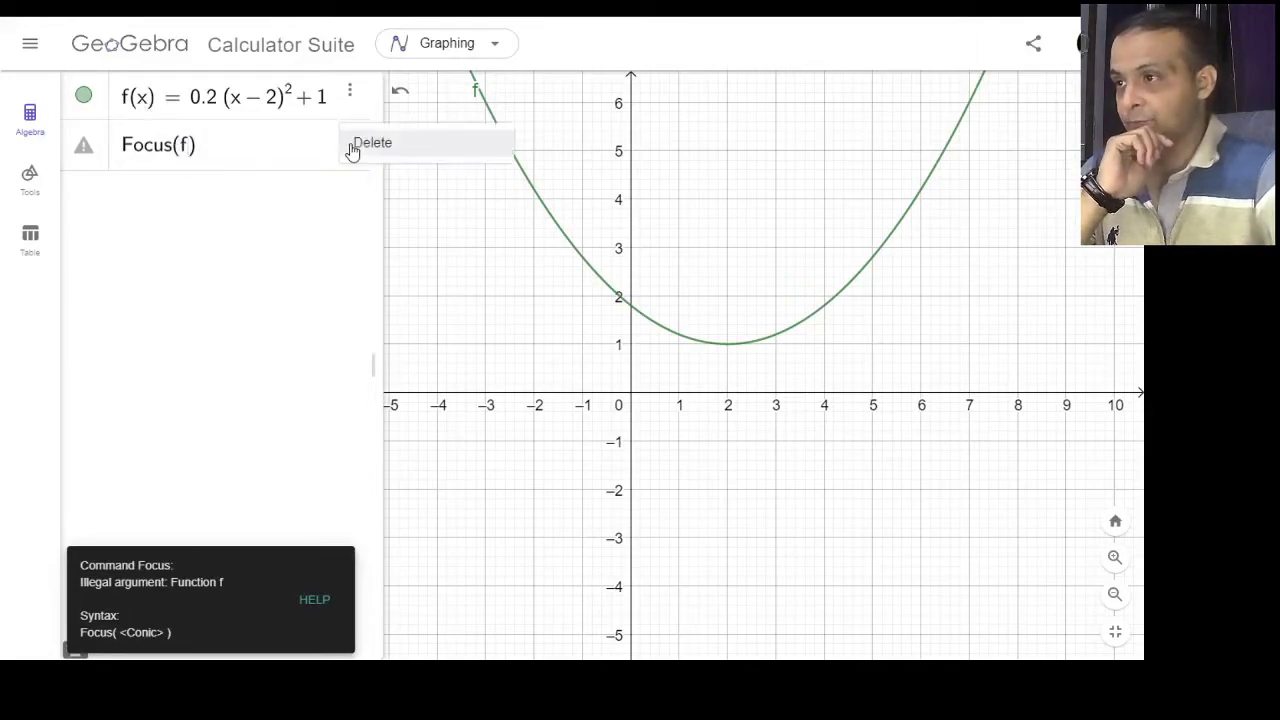
click(382, 146)
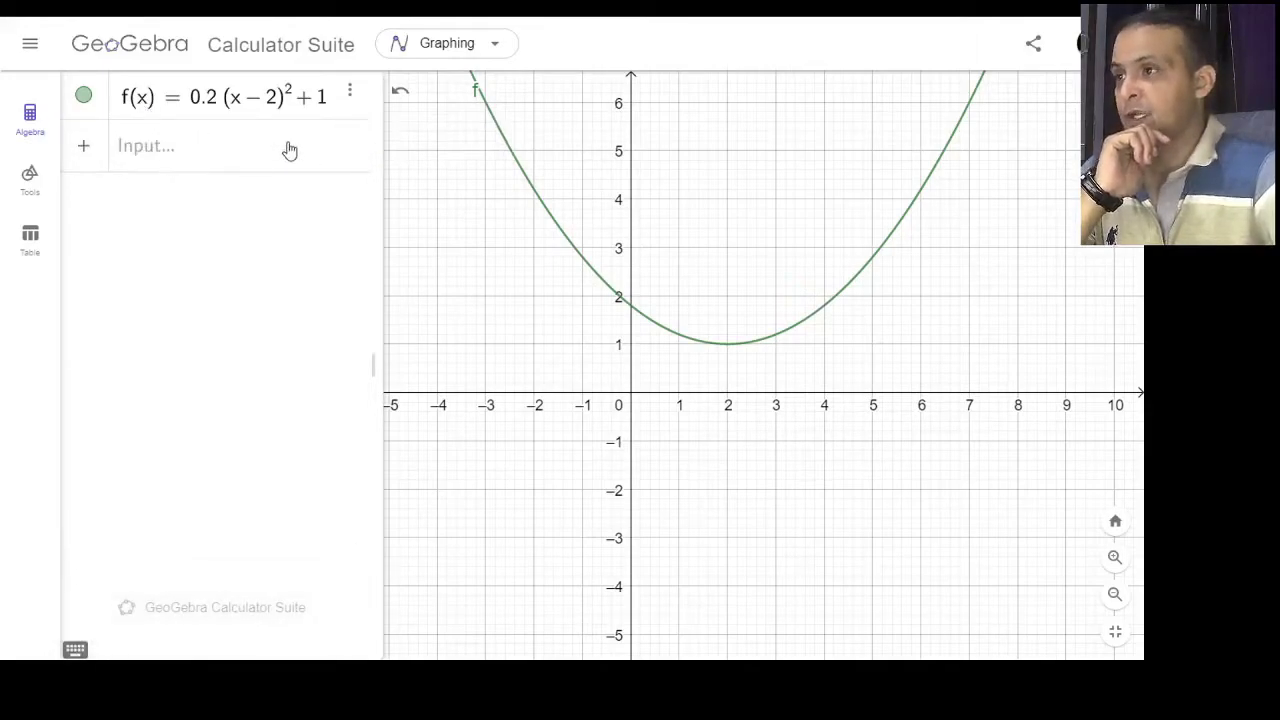
Widen the algebra area further and enter the parabola as the equation y = 0.2(x − 2)^2 + 1.
drag(381, 148, 431, 149)
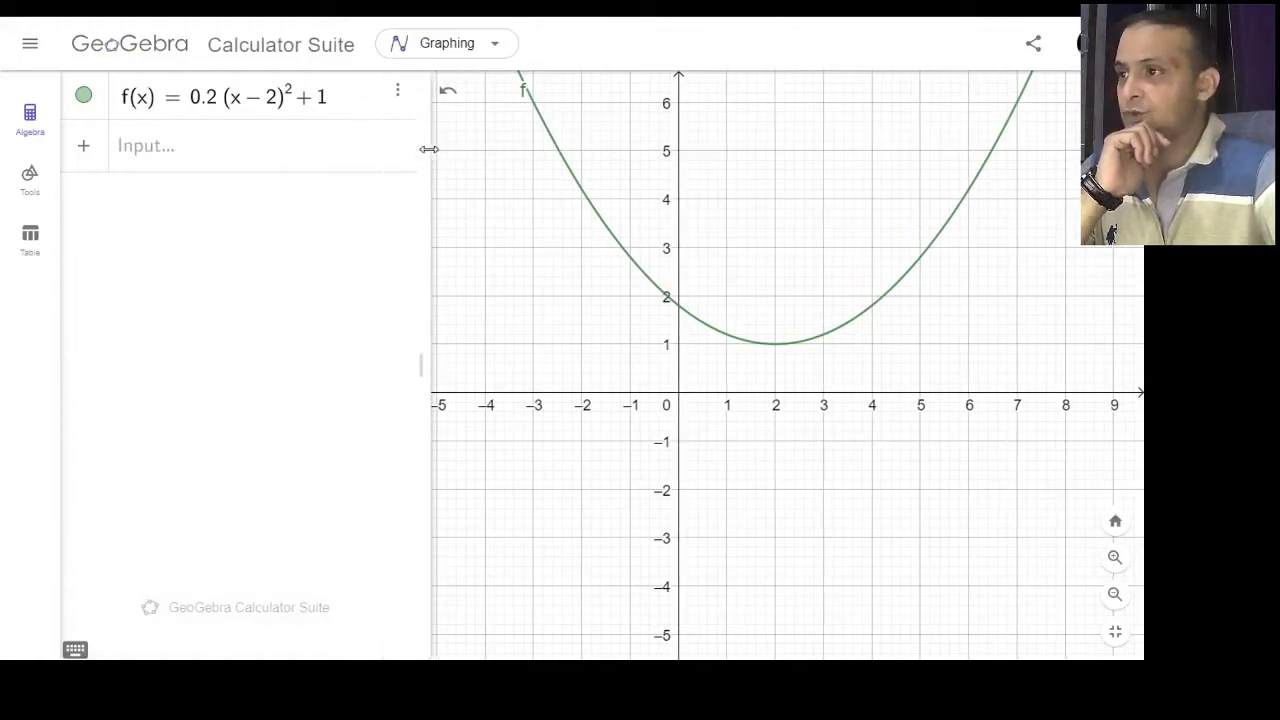
click(150, 158)
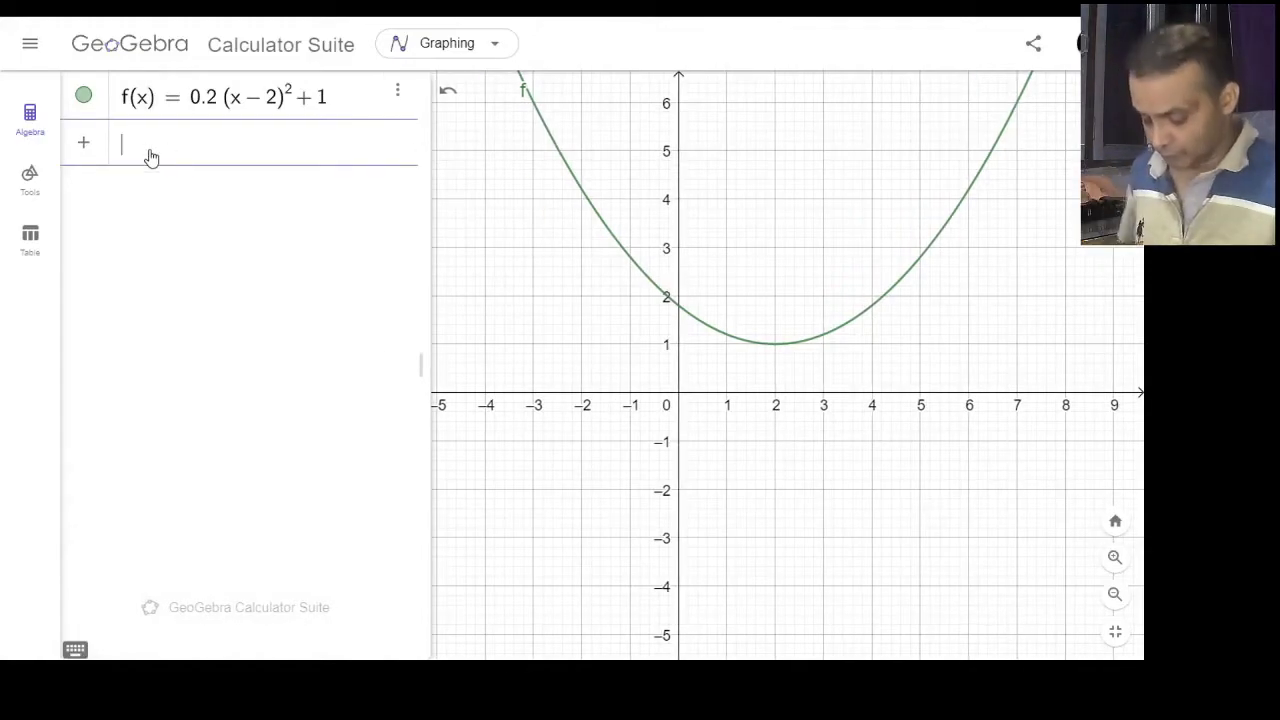
text(y =0)
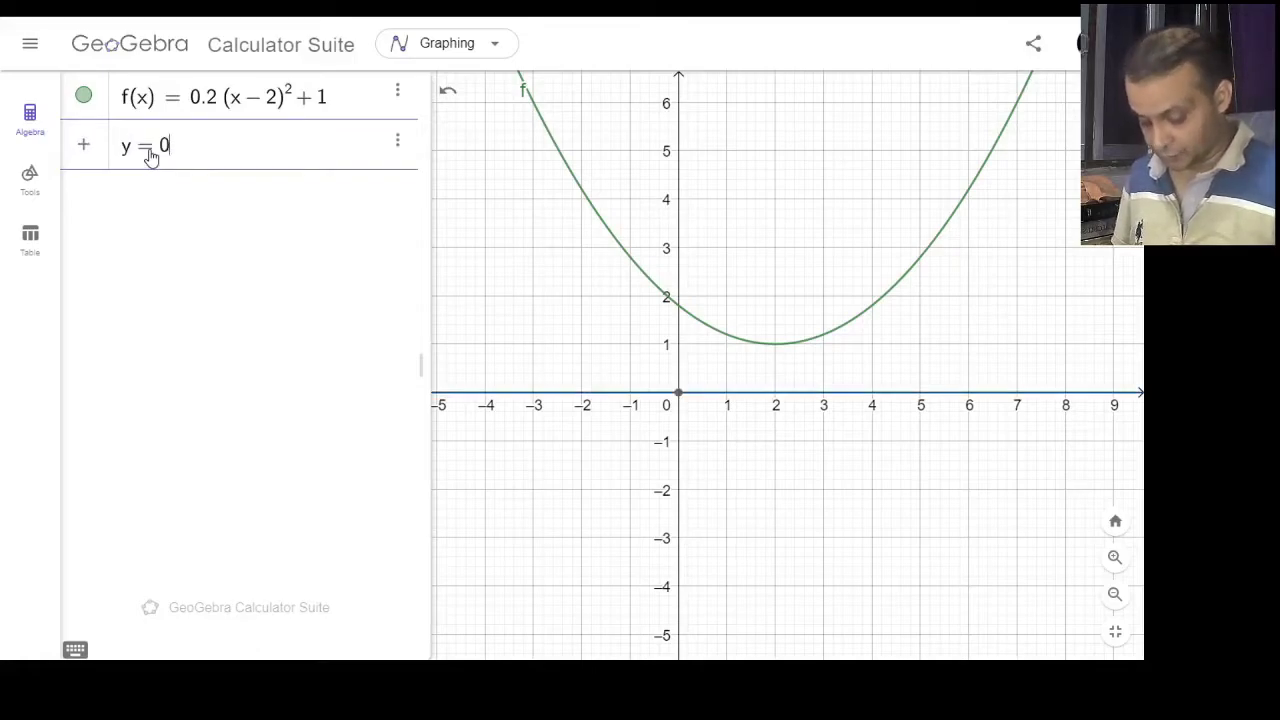
text(.2)
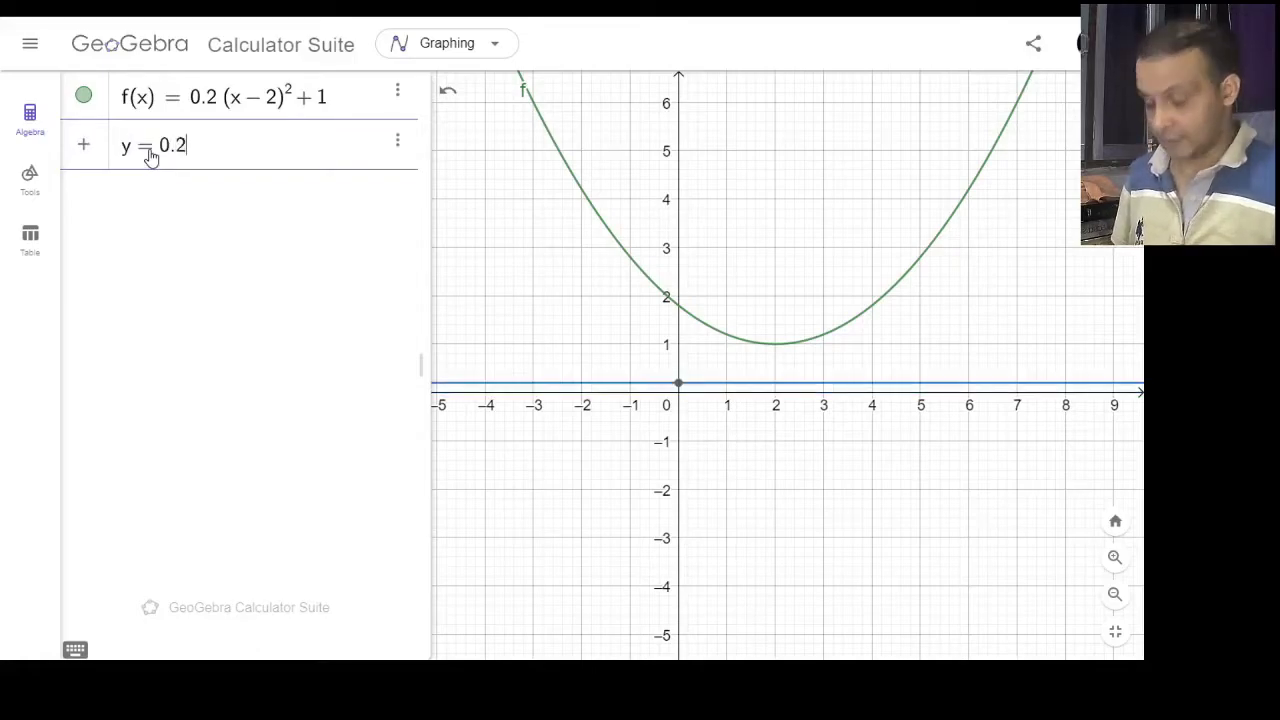
text((x-2)
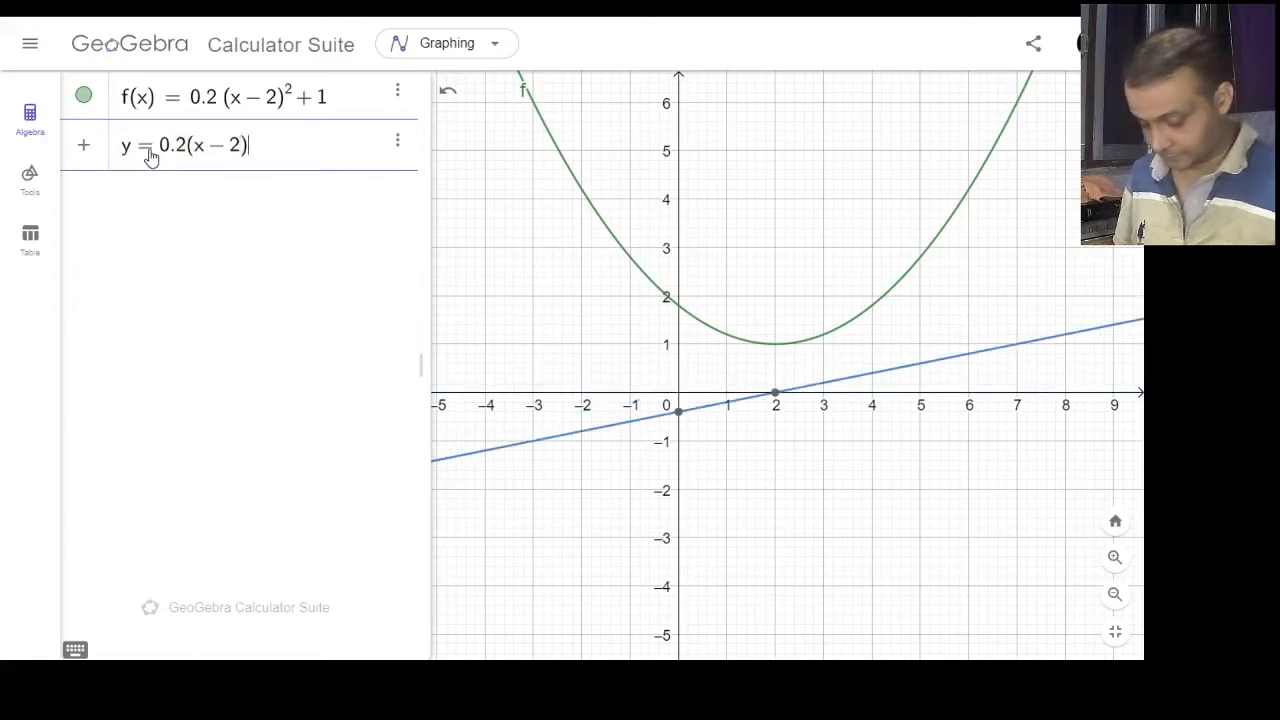
text()^2)
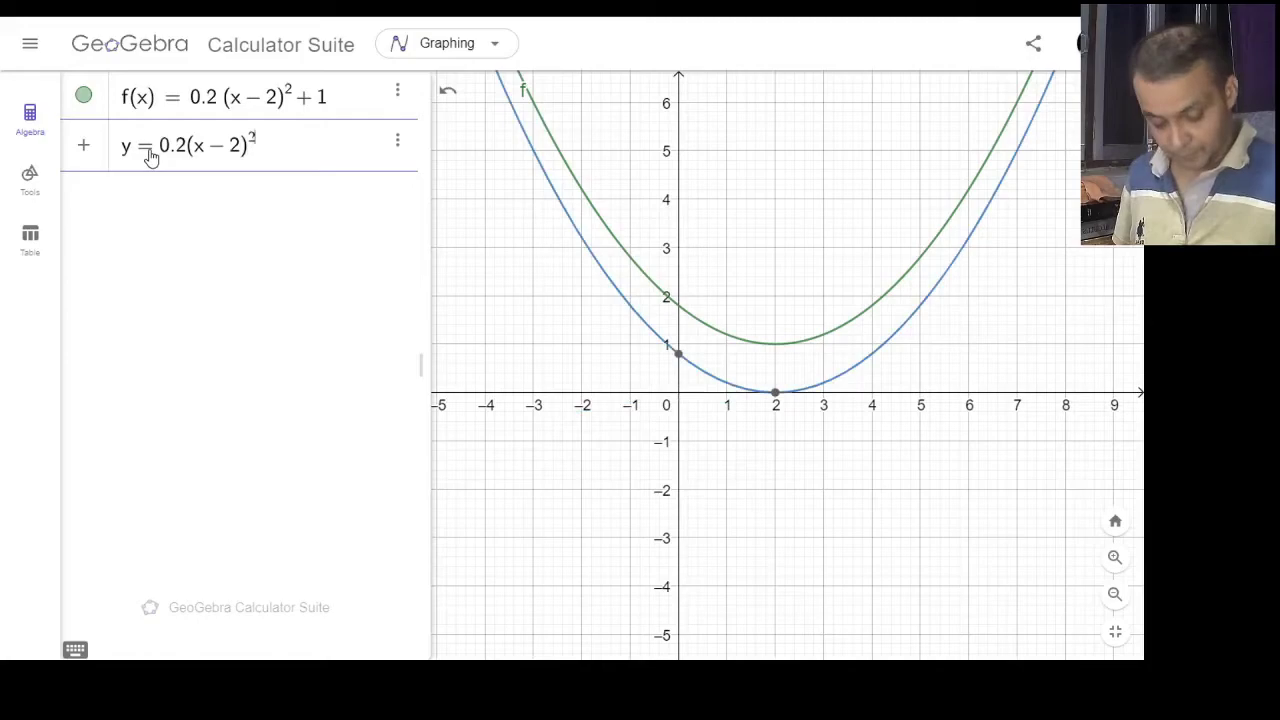
text(+1)
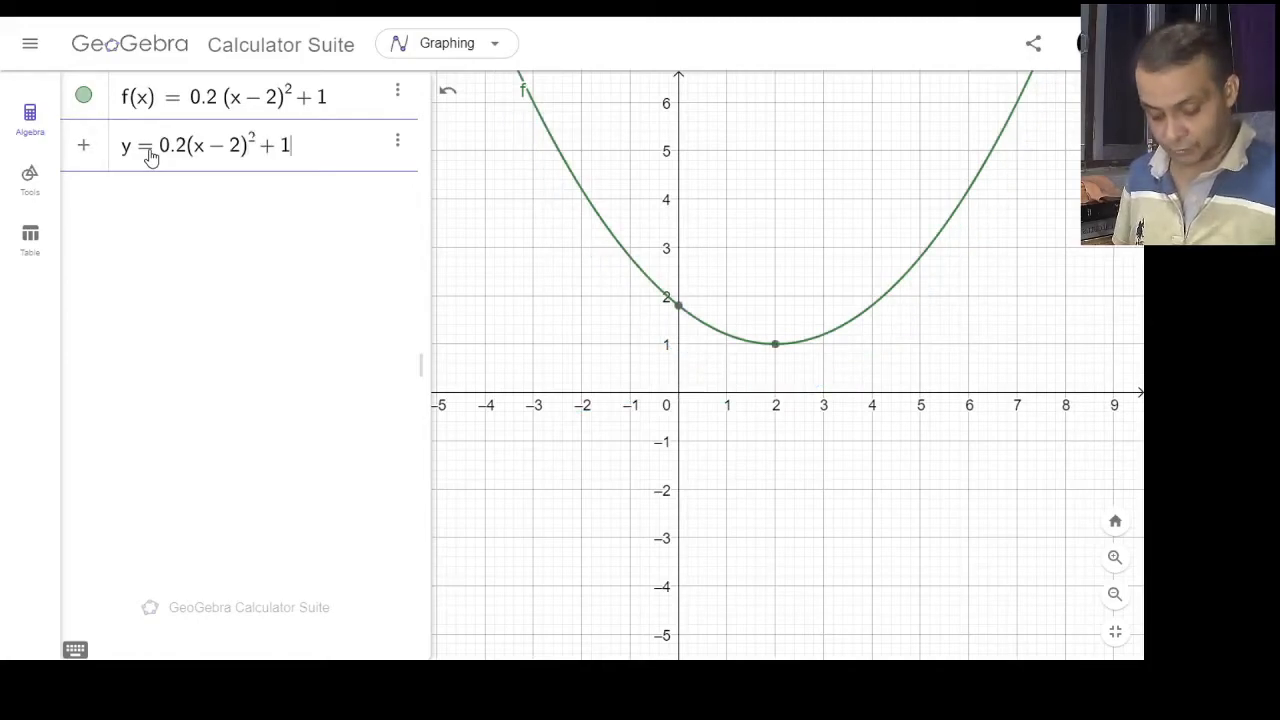
key(Return)
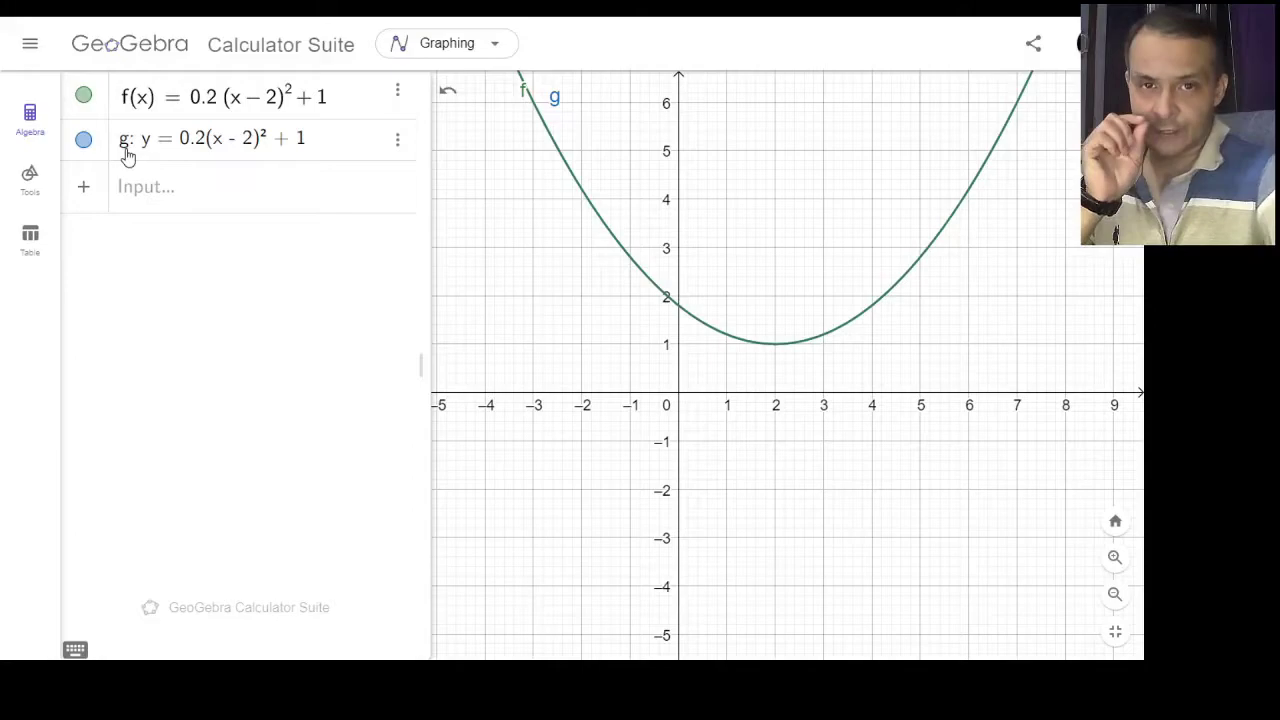
Hide the graph of equation g and activate the empty input row for a new entry.
click(170, 203)
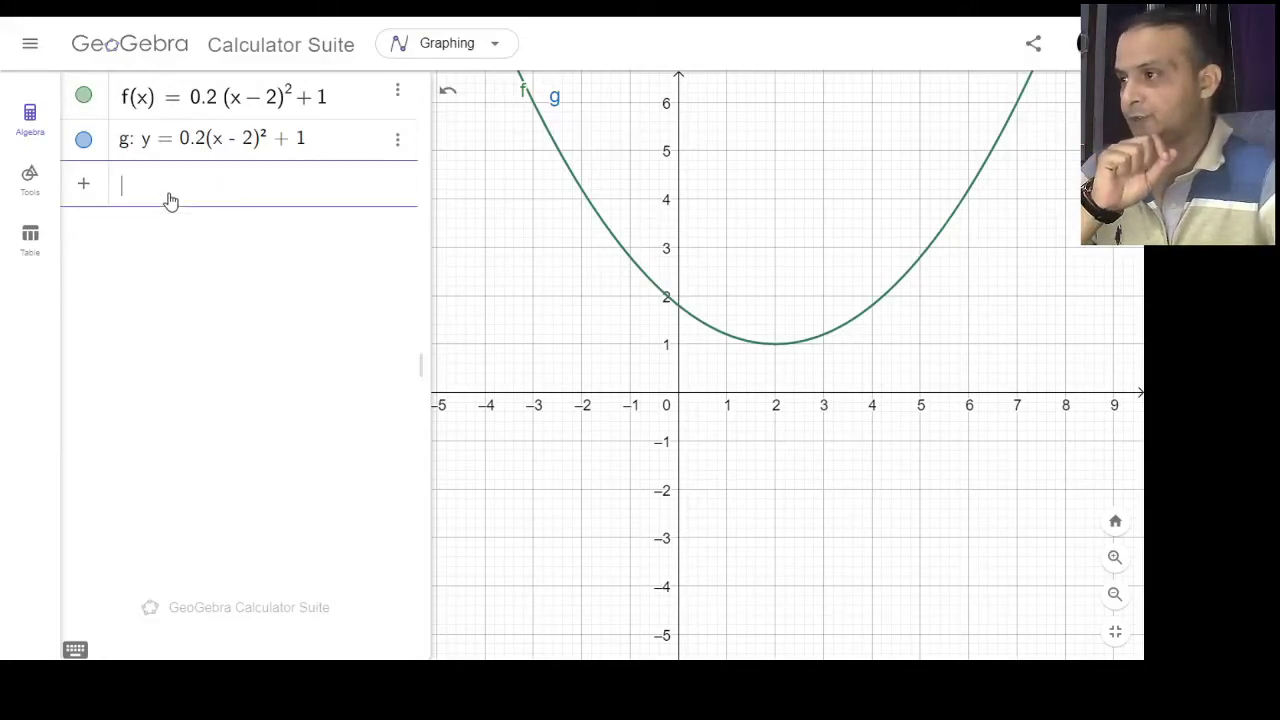
click(83, 139)
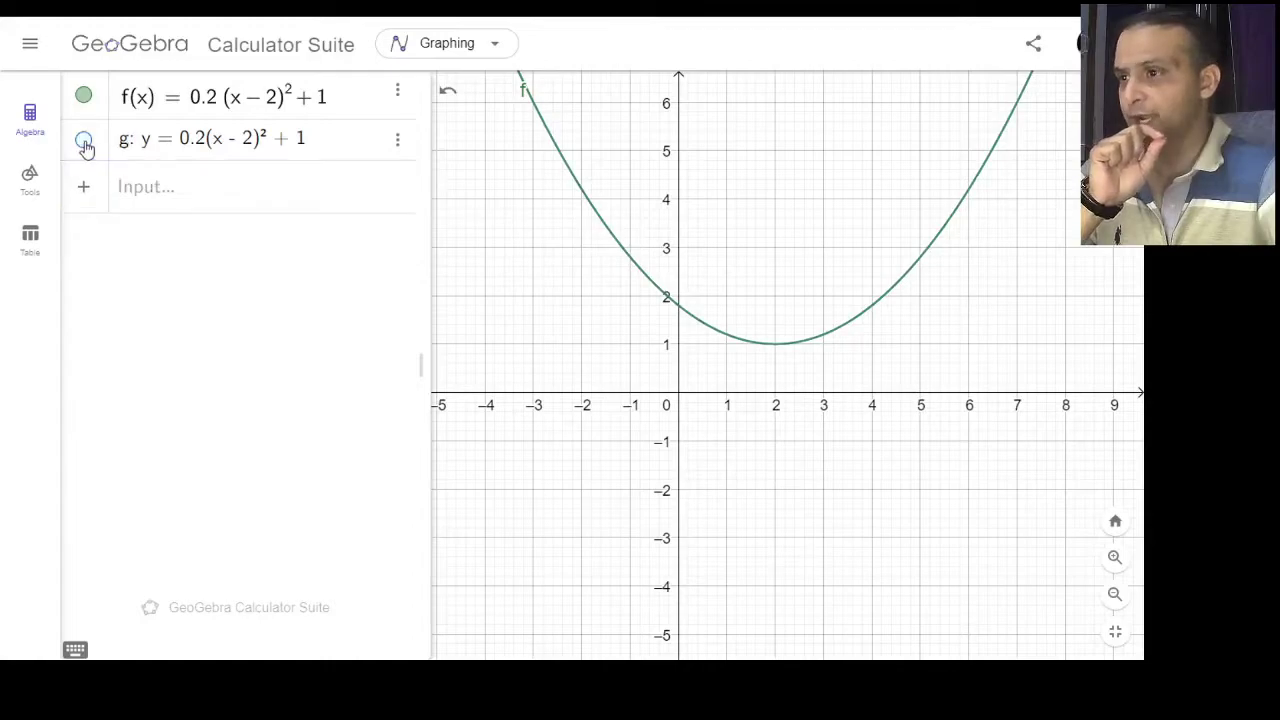
click(165, 192)
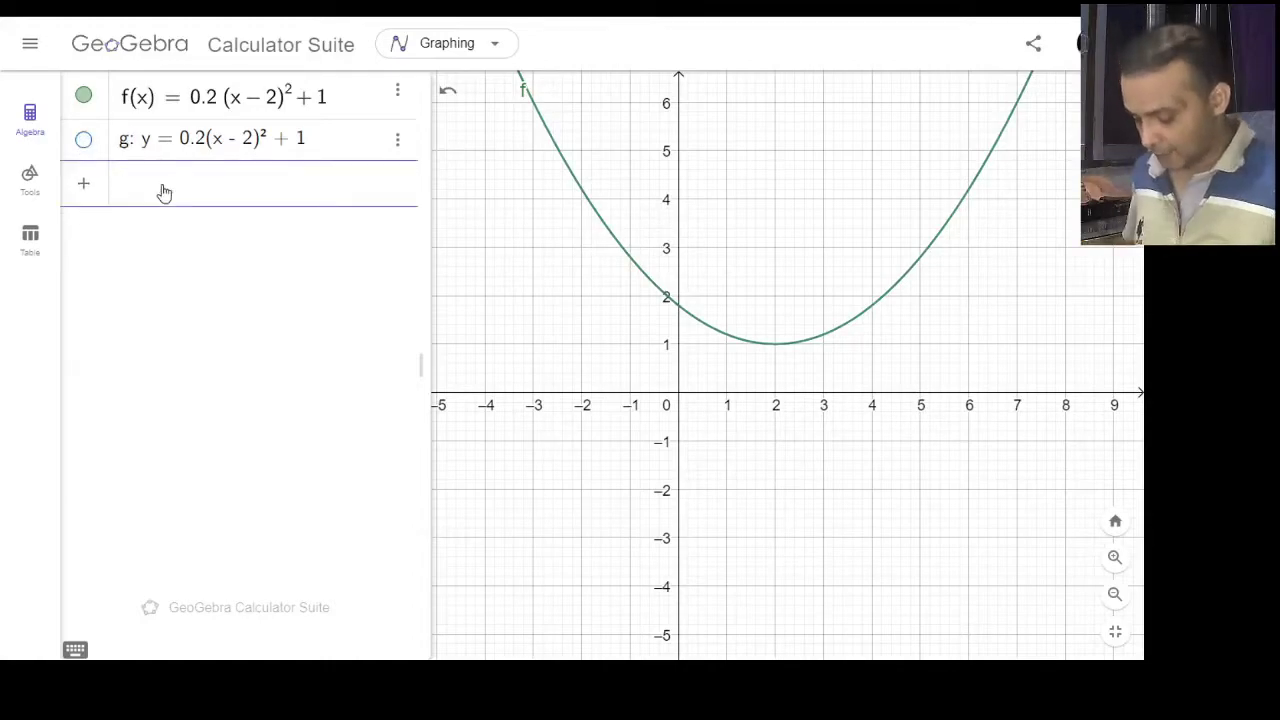
Construct the focus of the hidden parabola equation with the command Focus(g).
text(Fo)
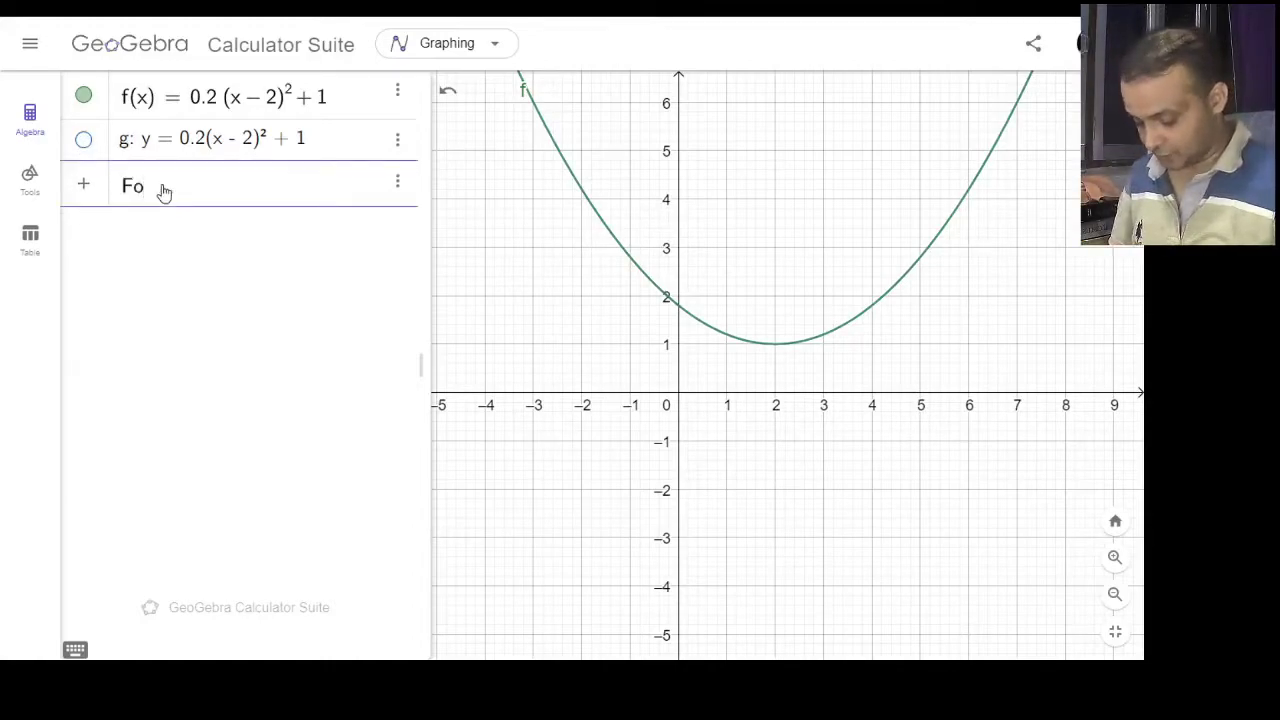
text(cus)
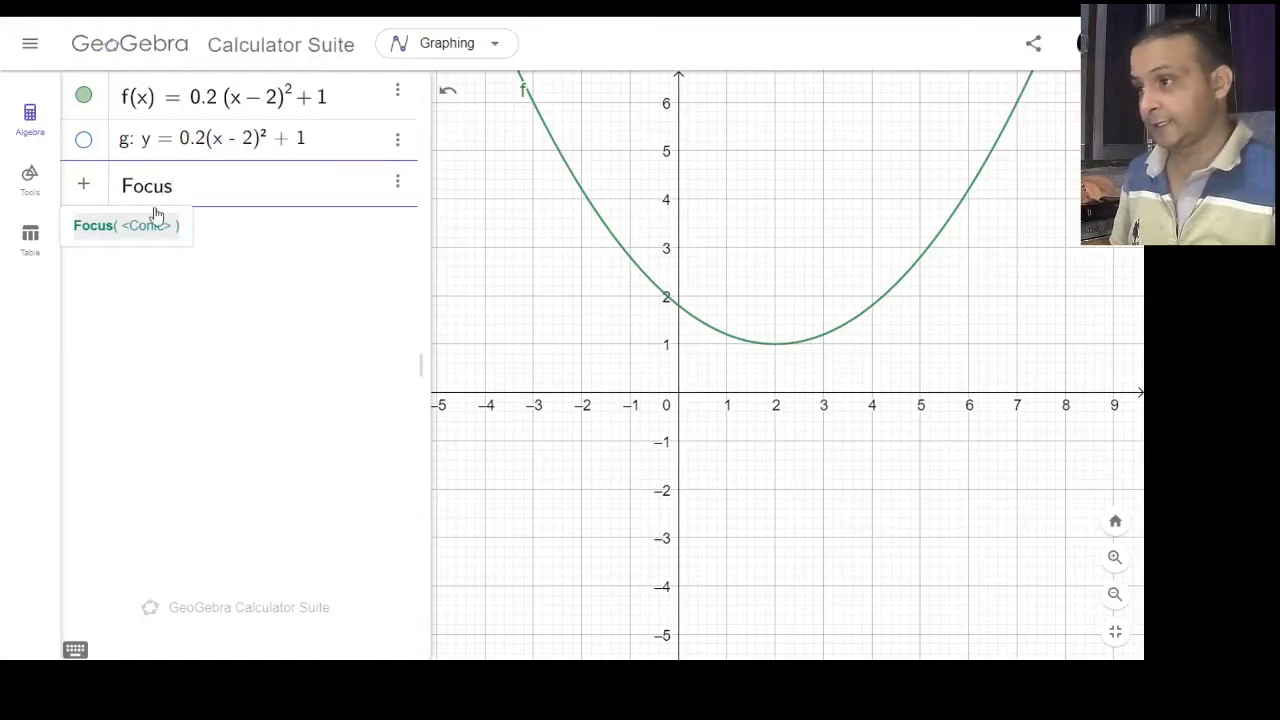
click(140, 228)
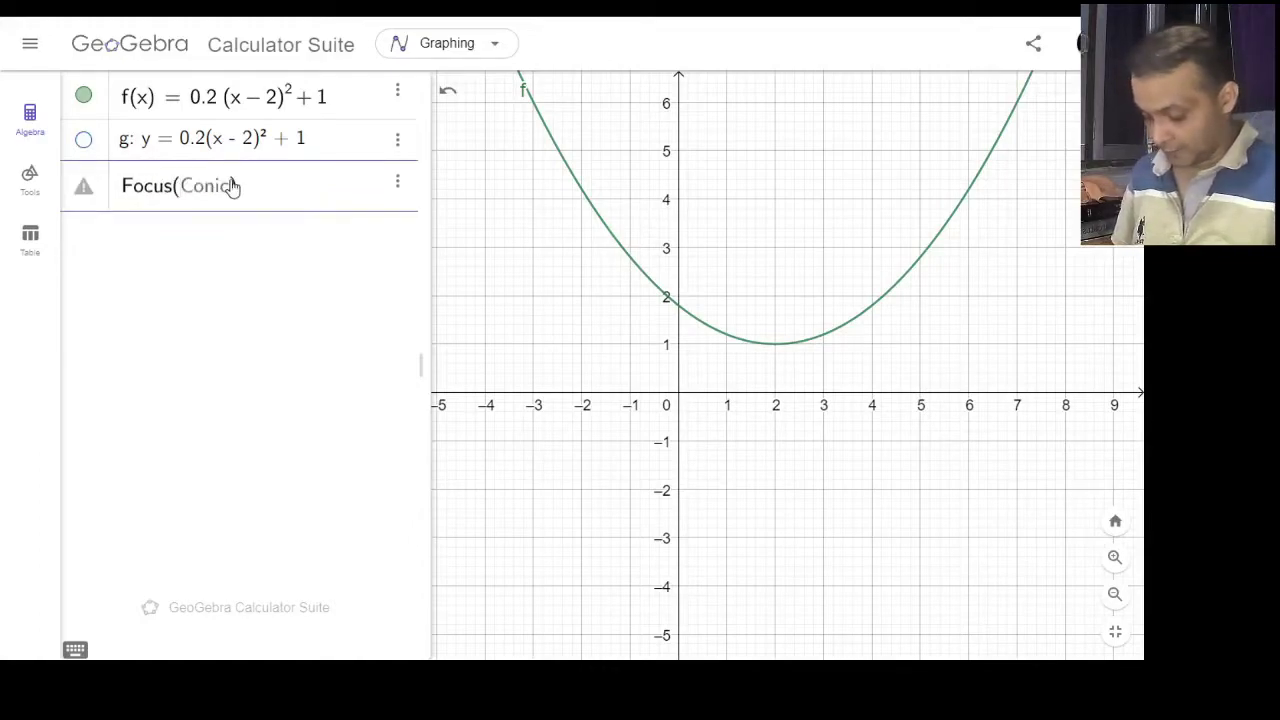
text(y)
key(BackSpace)
text(g)
key(Return)
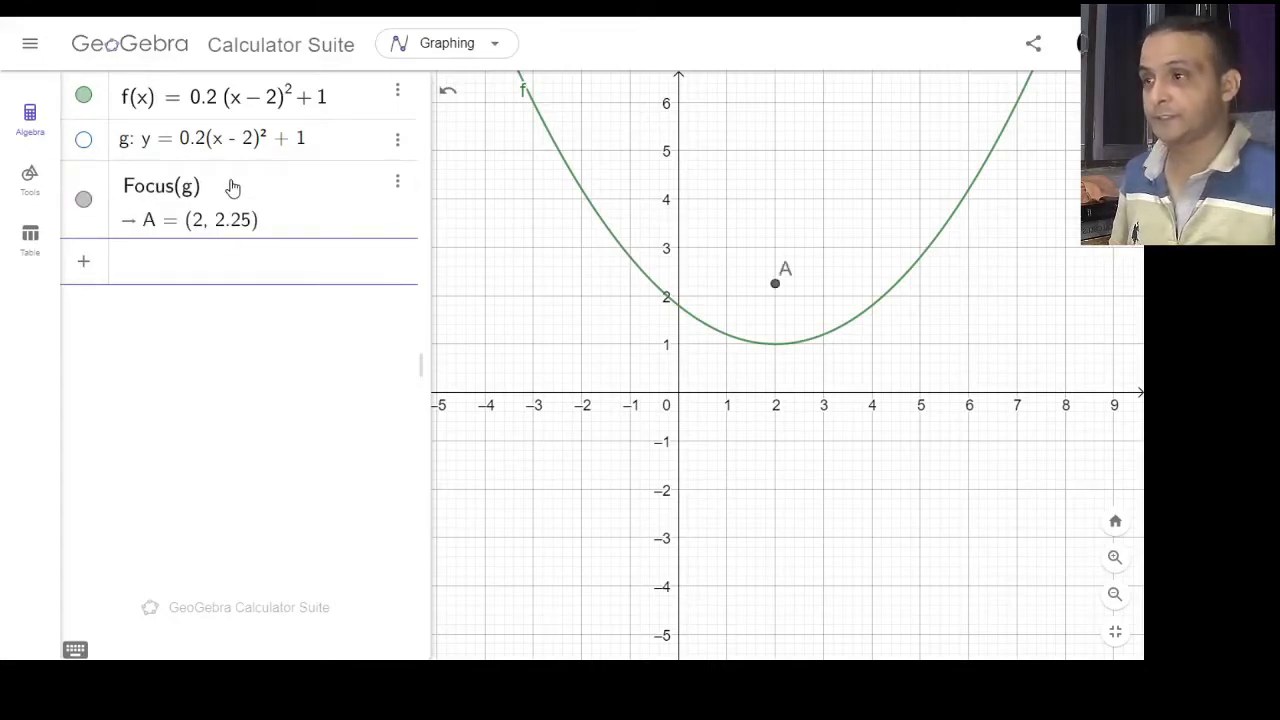
Construct the parabola's directrix with the command Directrix(g).
text(Direc)
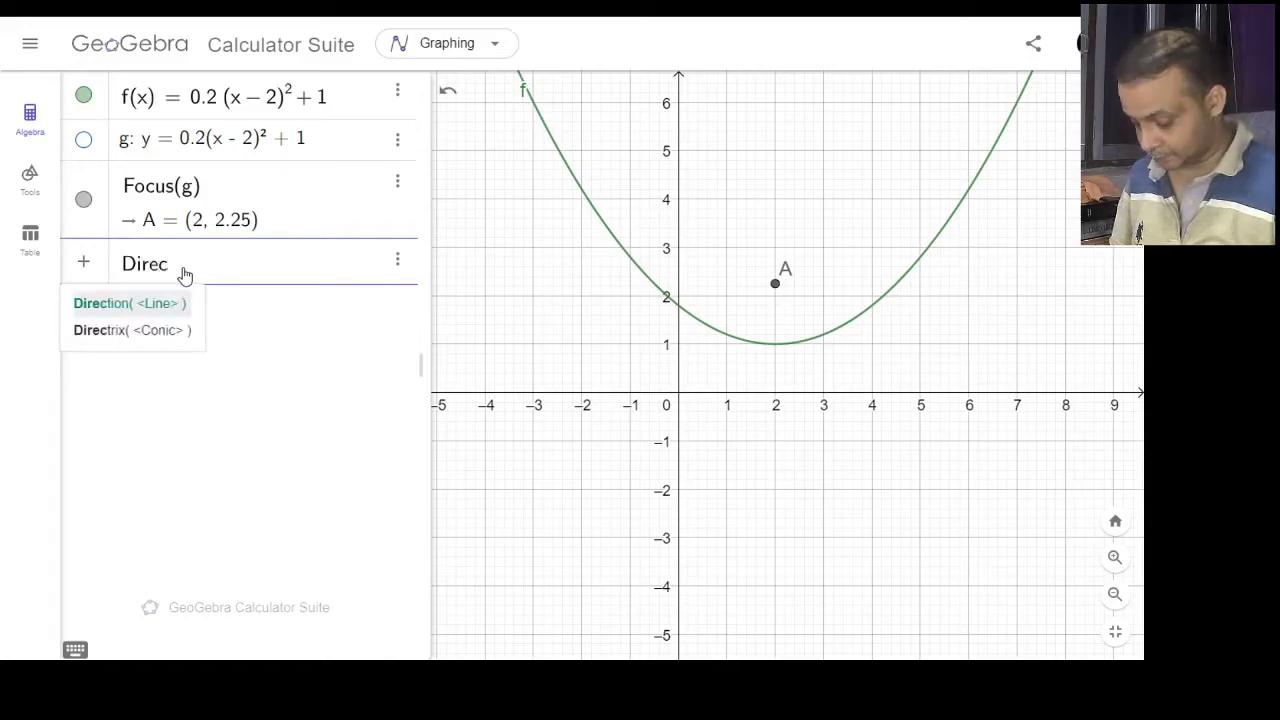
text(trix)
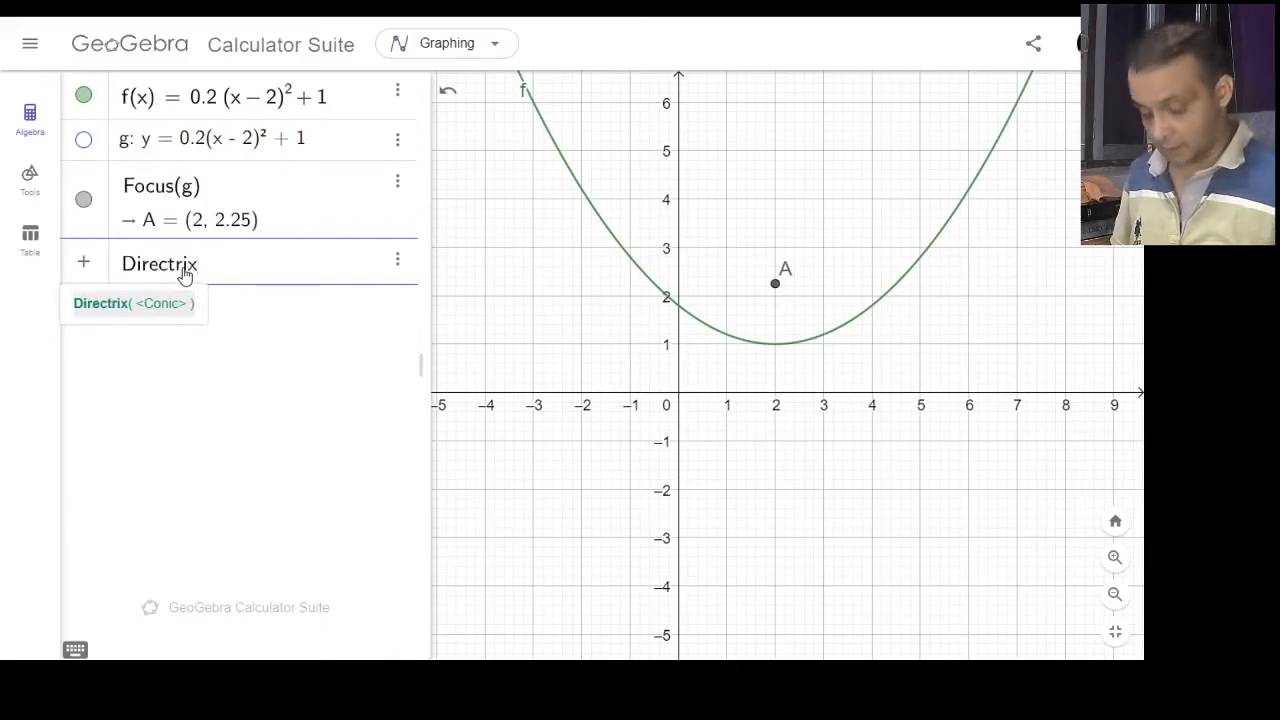
key(Return)
text(g)
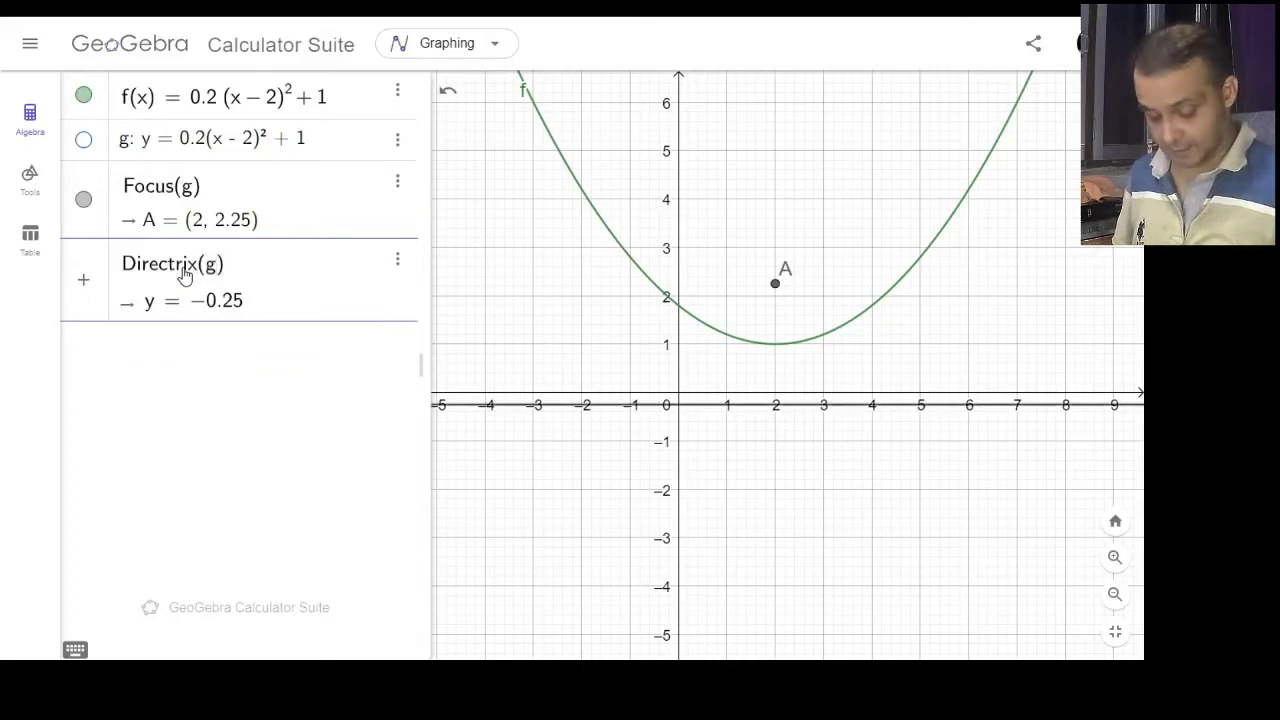
key(Return)
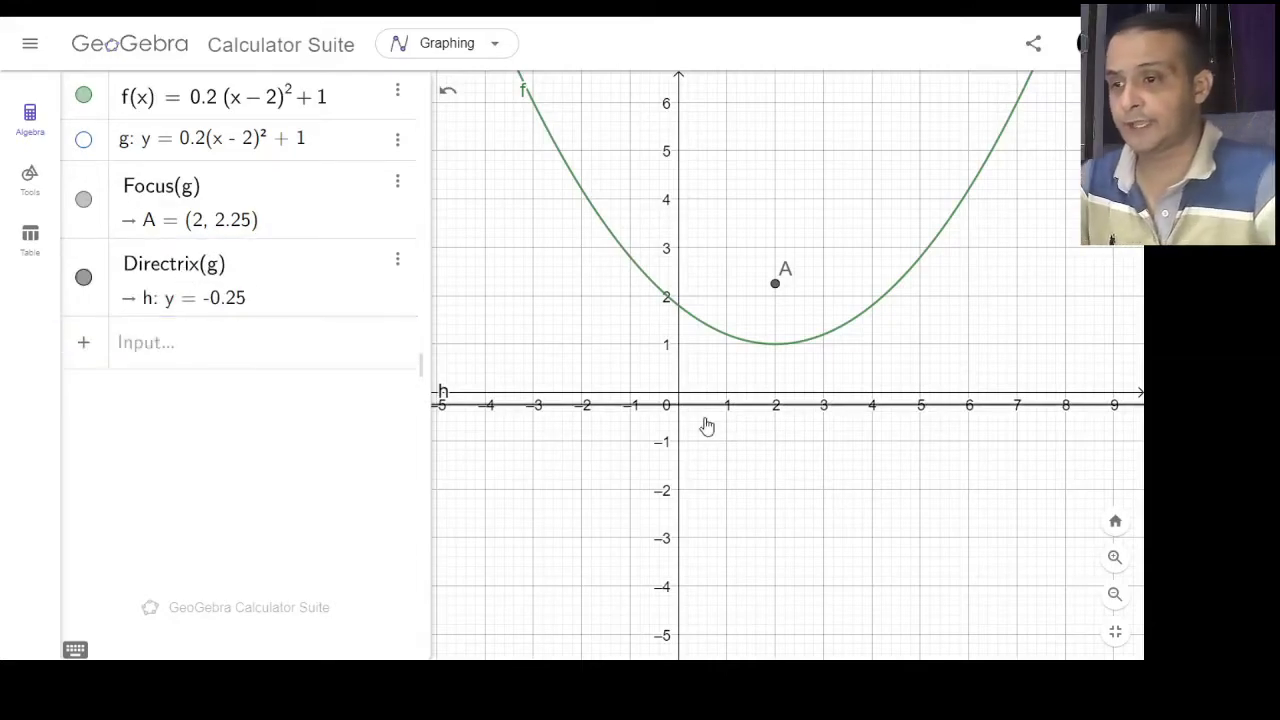
Change the colour of the directrix line in the graph to orange.
click(399, 261)
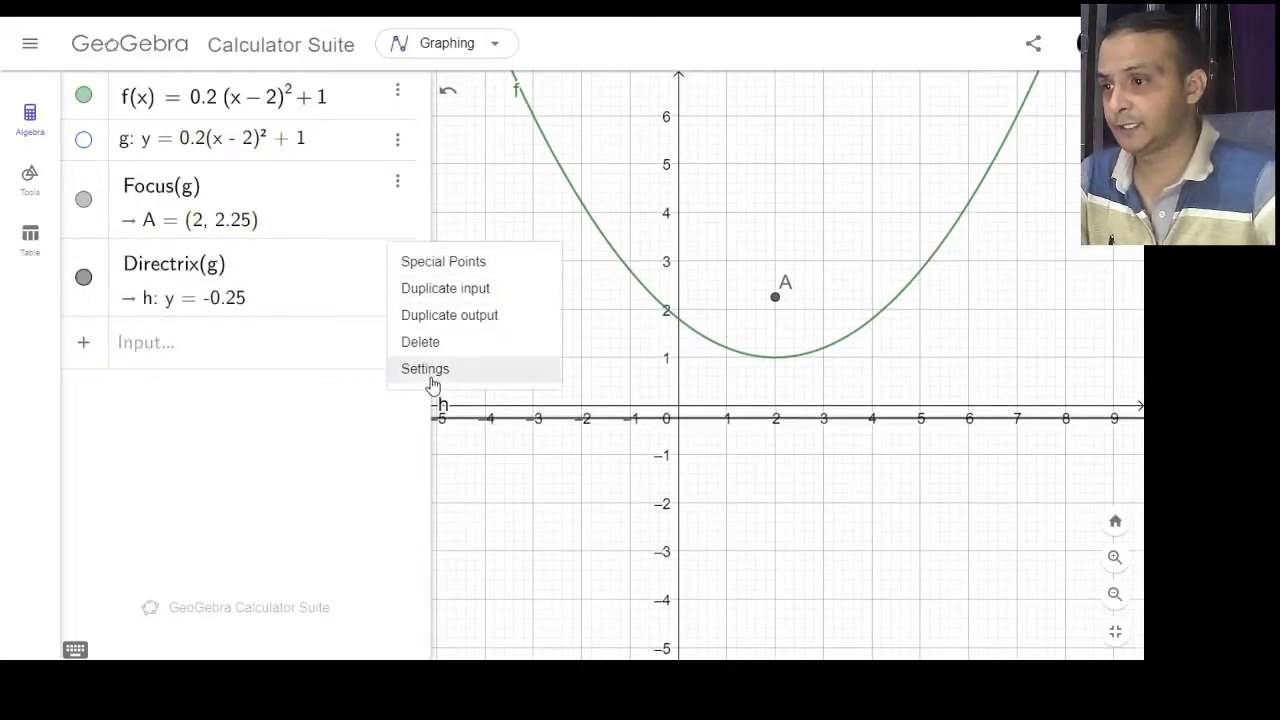
click(630, 488)
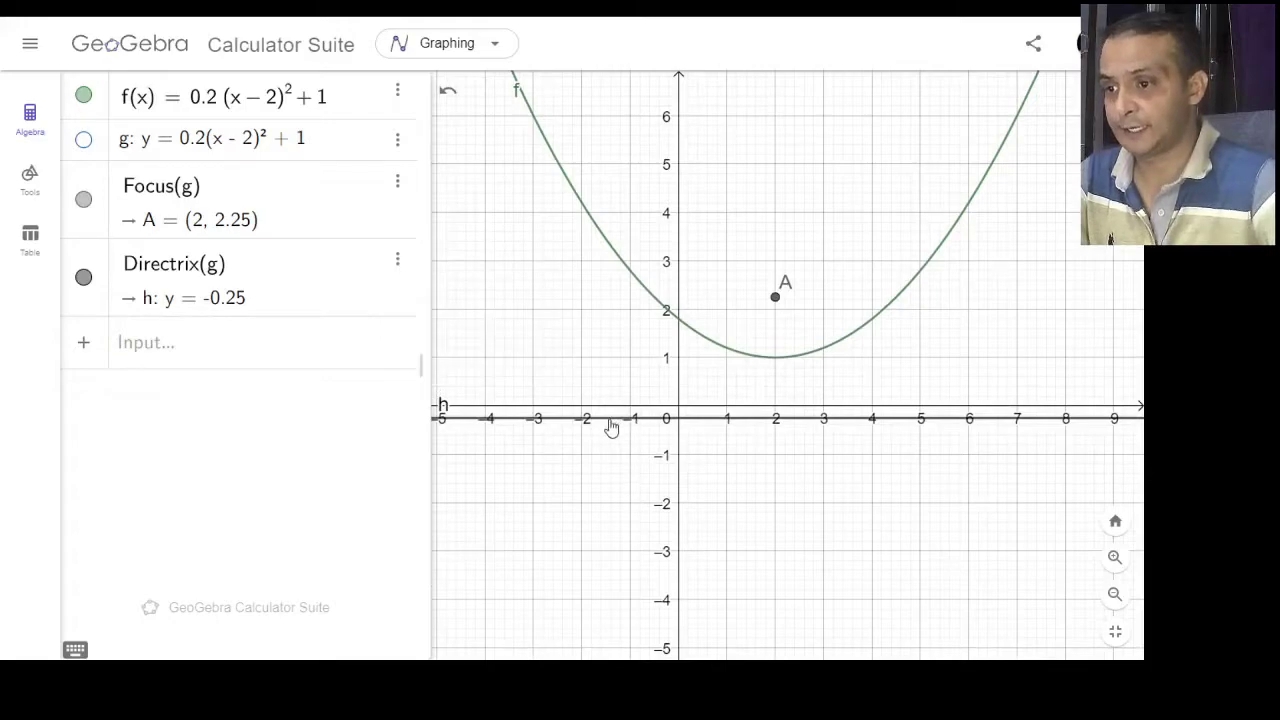
click(617, 421)
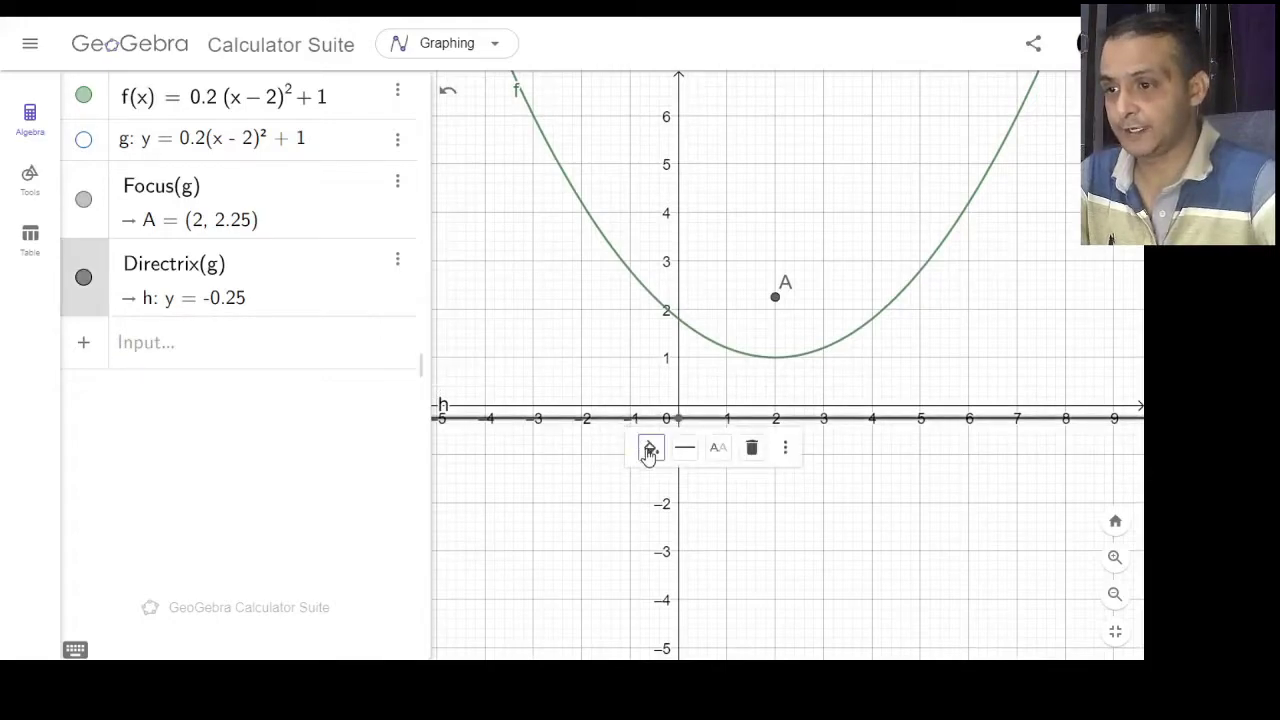
click(650, 449)
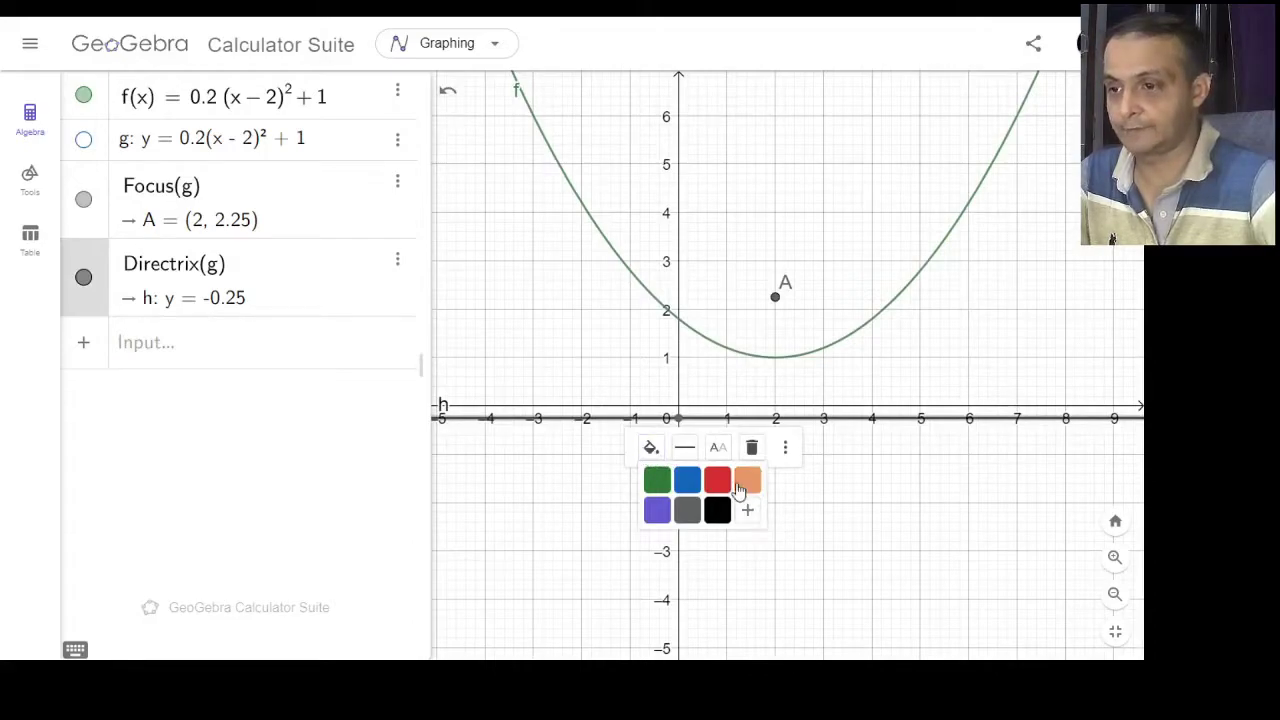
click(749, 482)
click(750, 492)
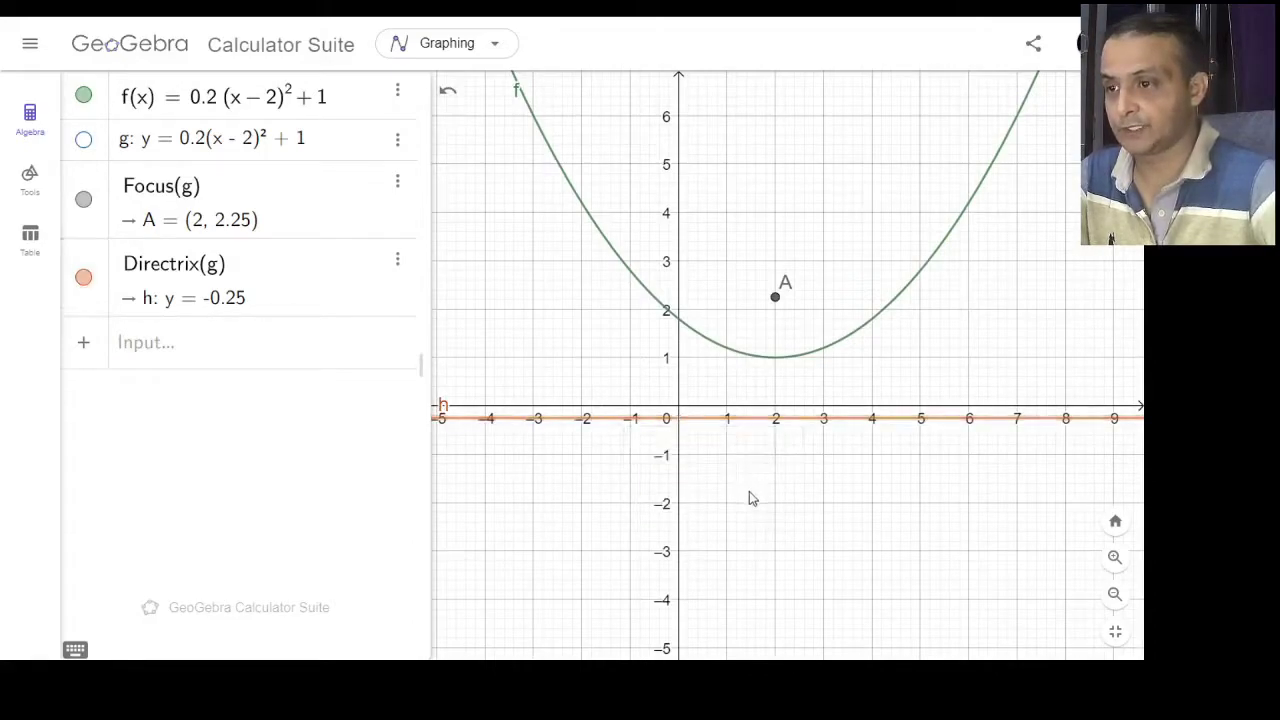
Give the focus point A a solid dot style and colour it red.
click(777, 302)
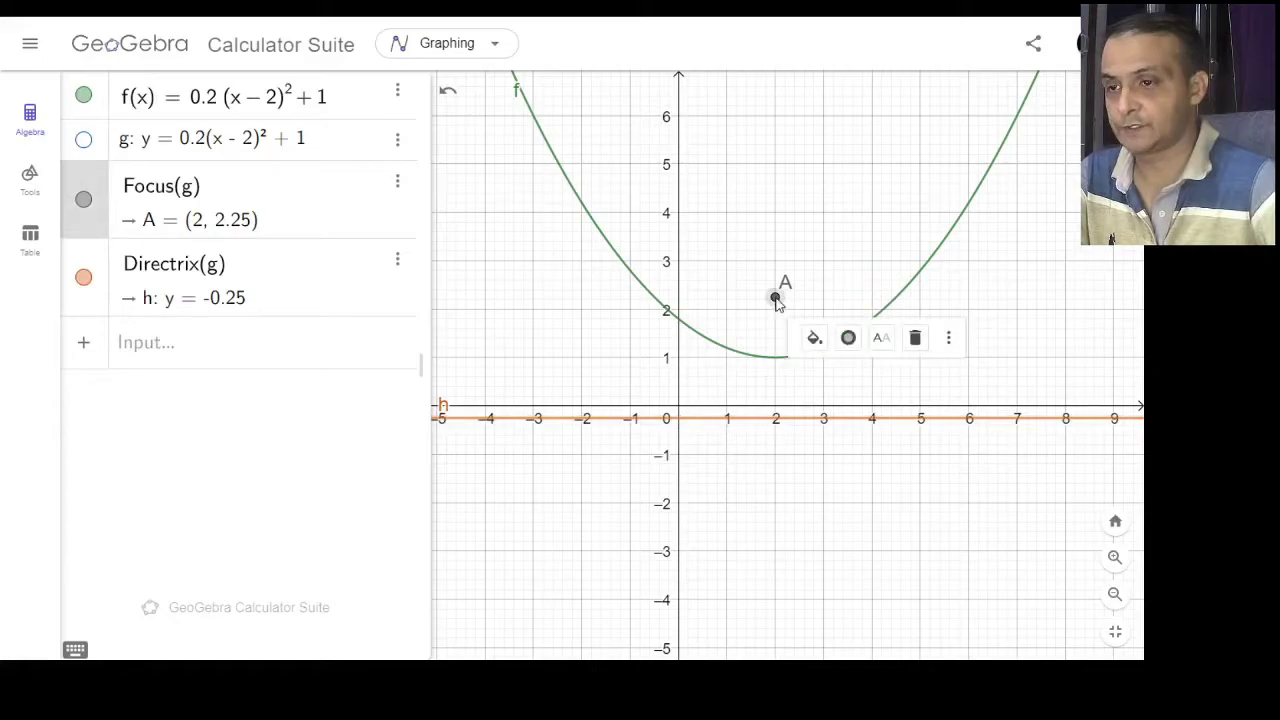
click(847, 340)
click(974, 401)
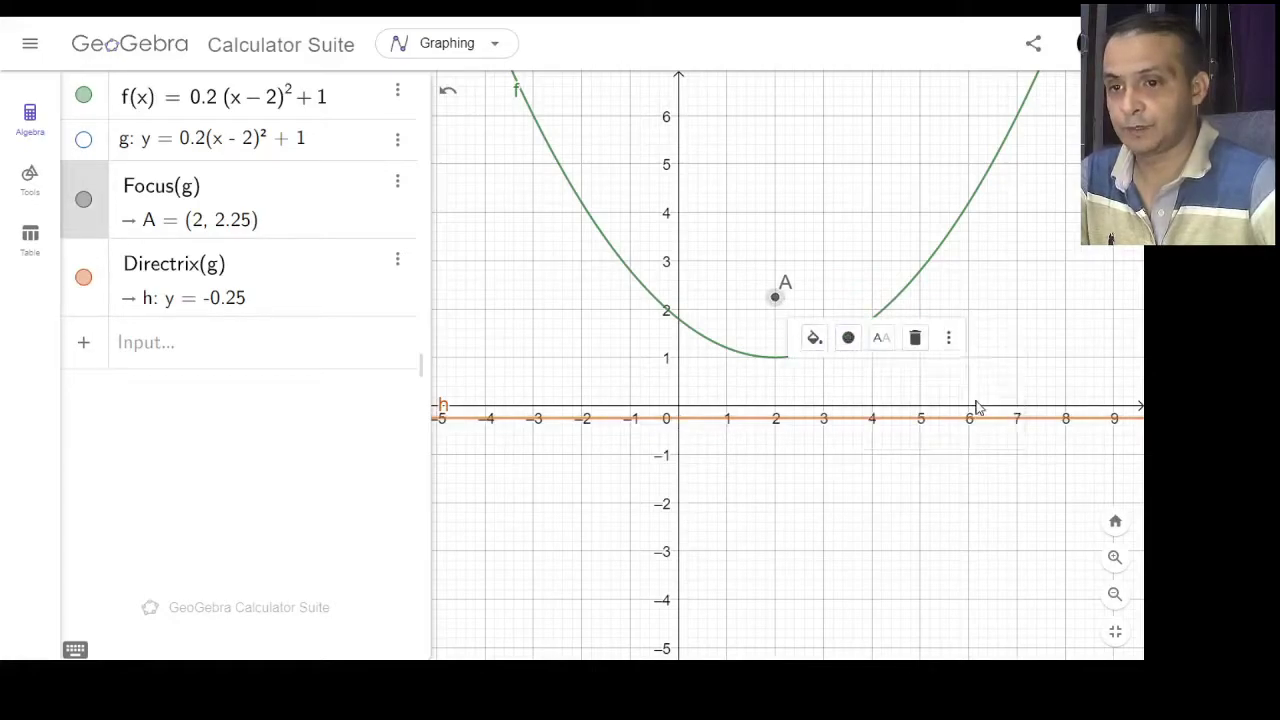
click(814, 340)
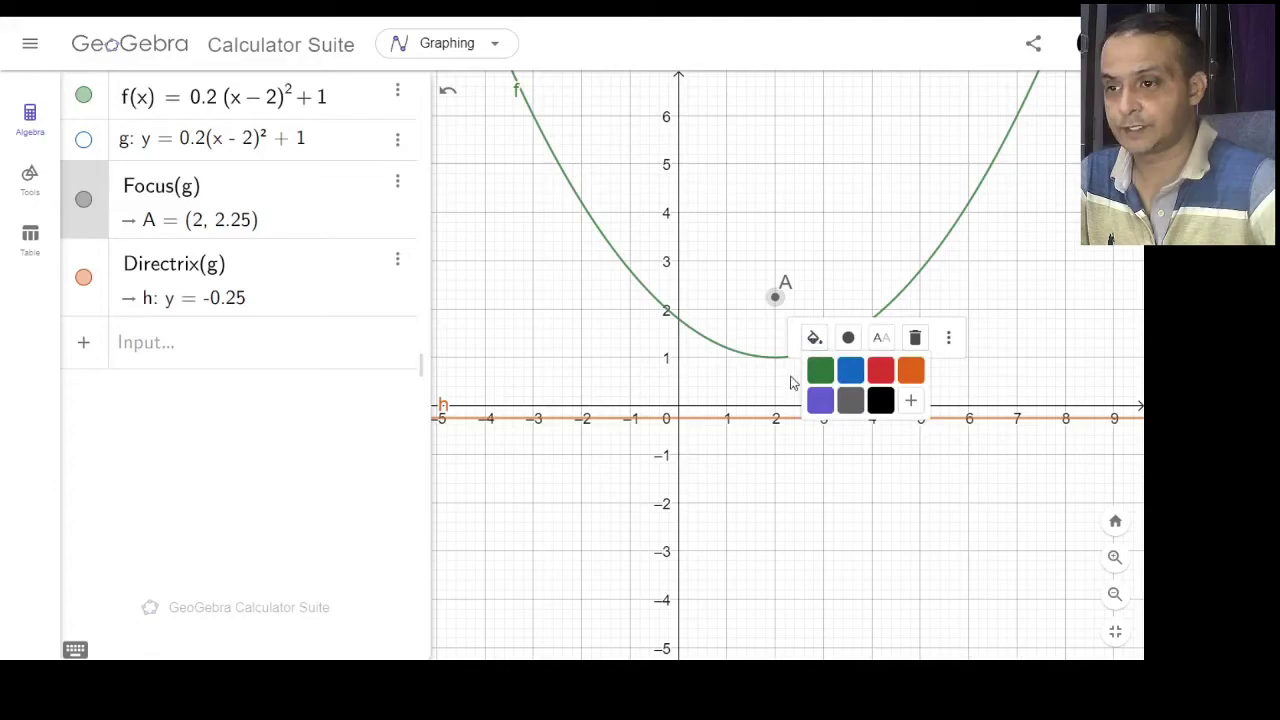
click(882, 378)
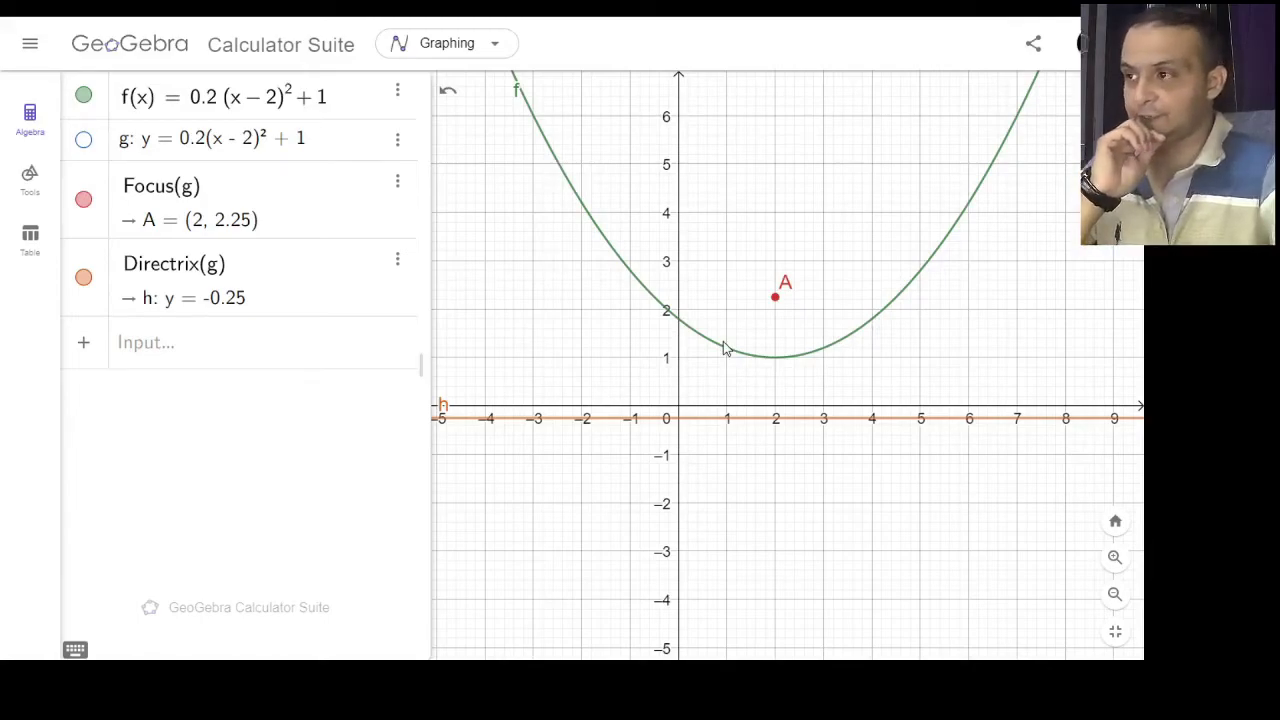
Create a slider s = 1 and set its maximum to 10.
click(201, 347)
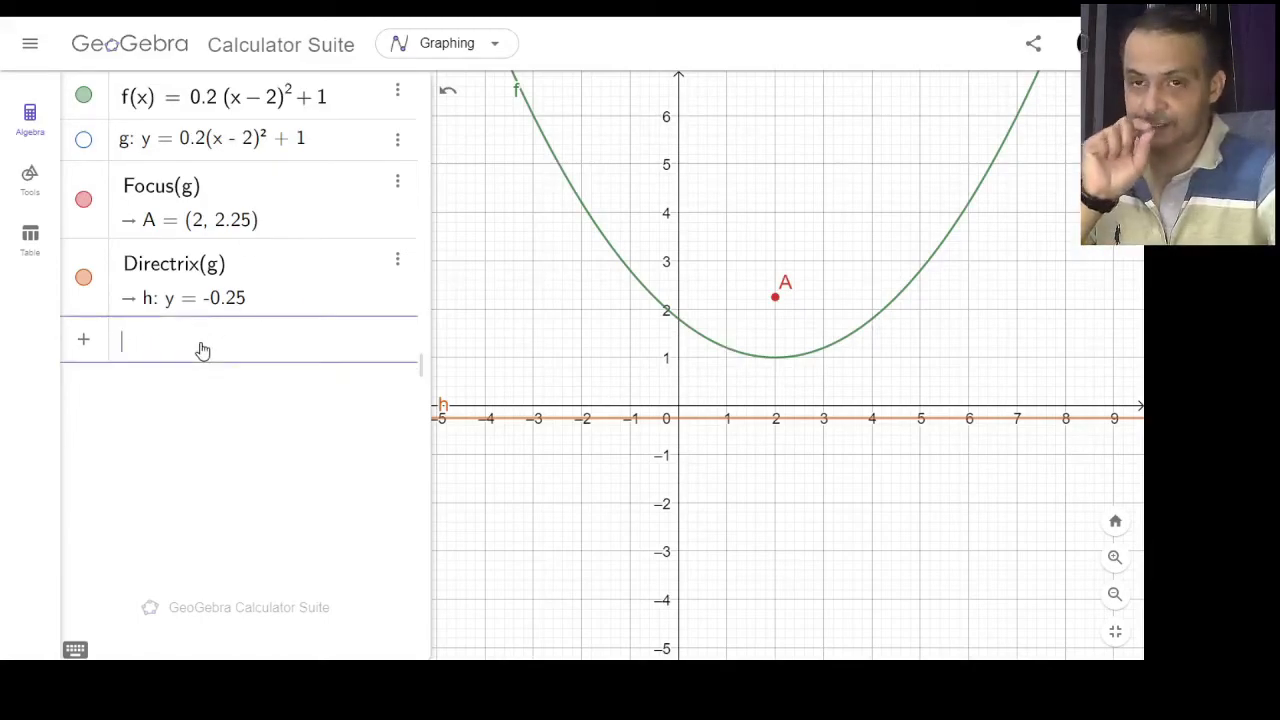
text(s = 1)
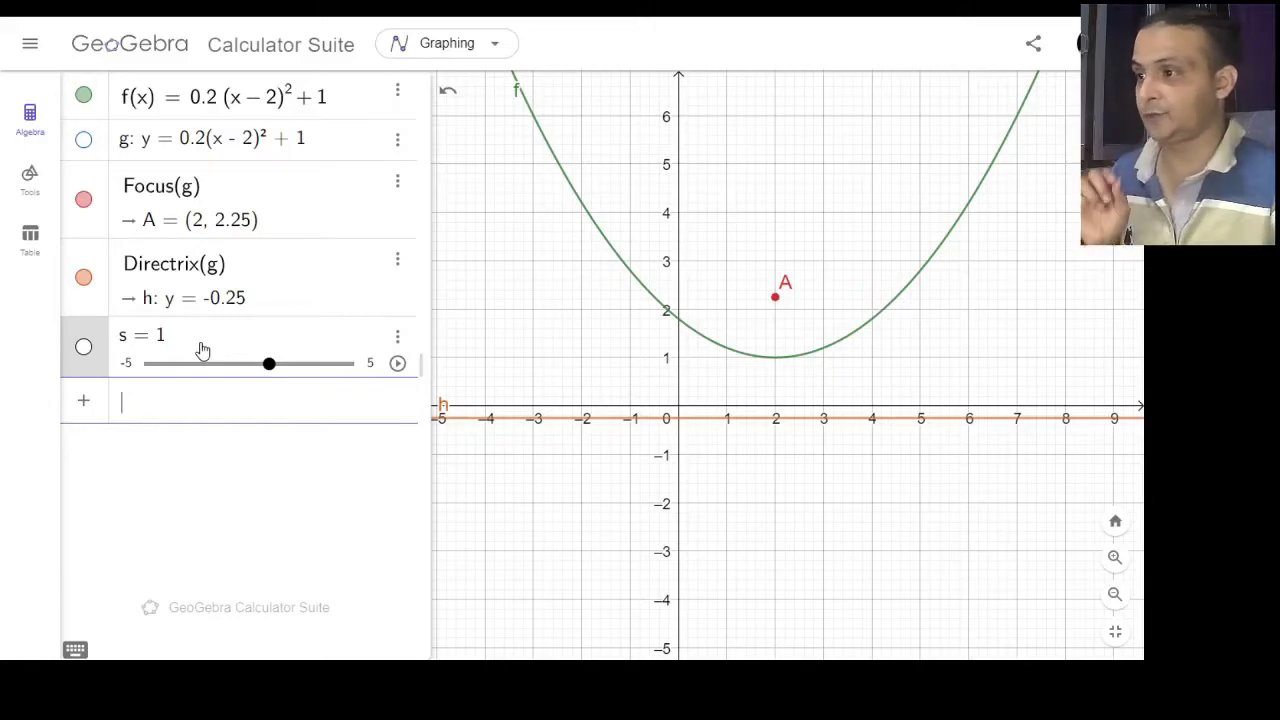
click(398, 345)
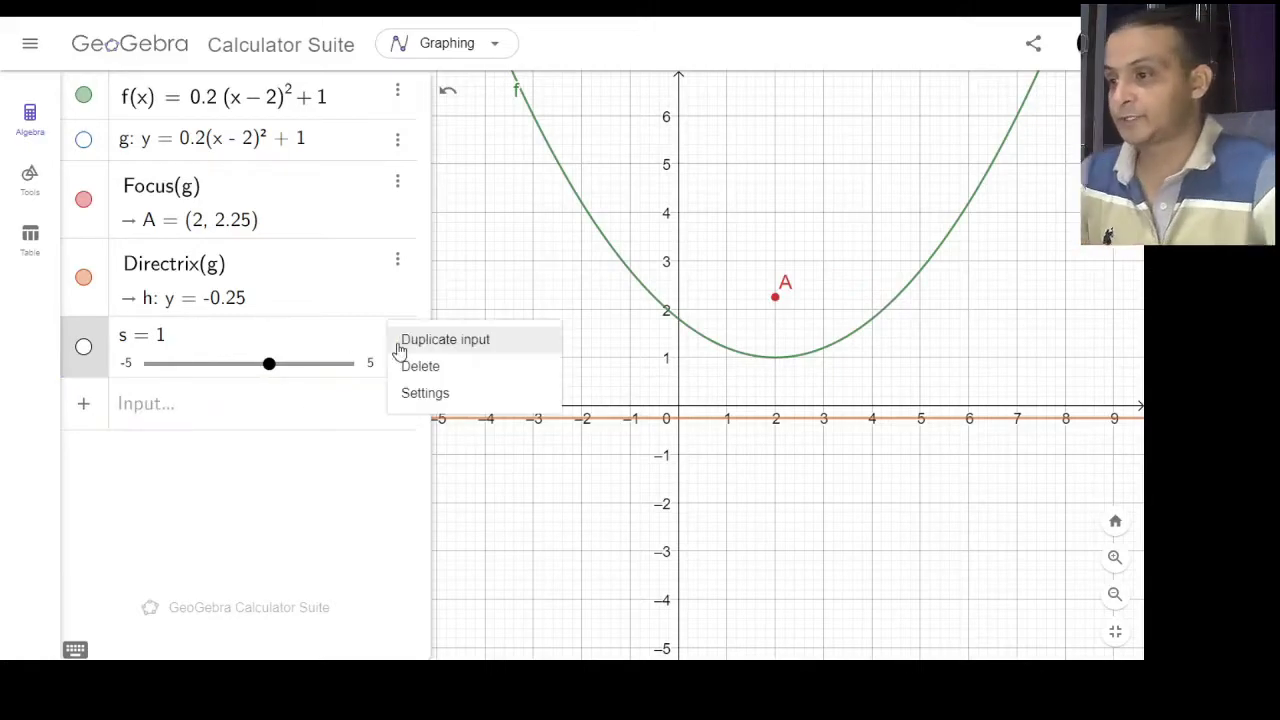
click(425, 393)
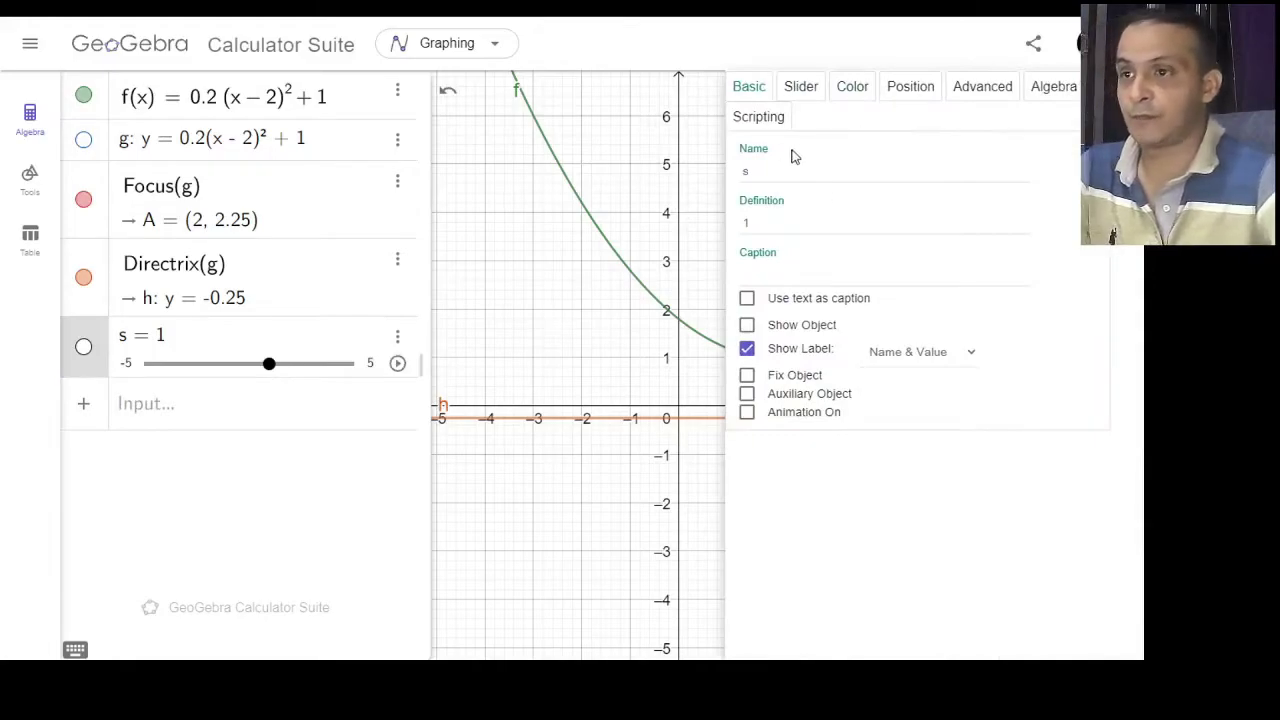
click(800, 88)
click(762, 194)
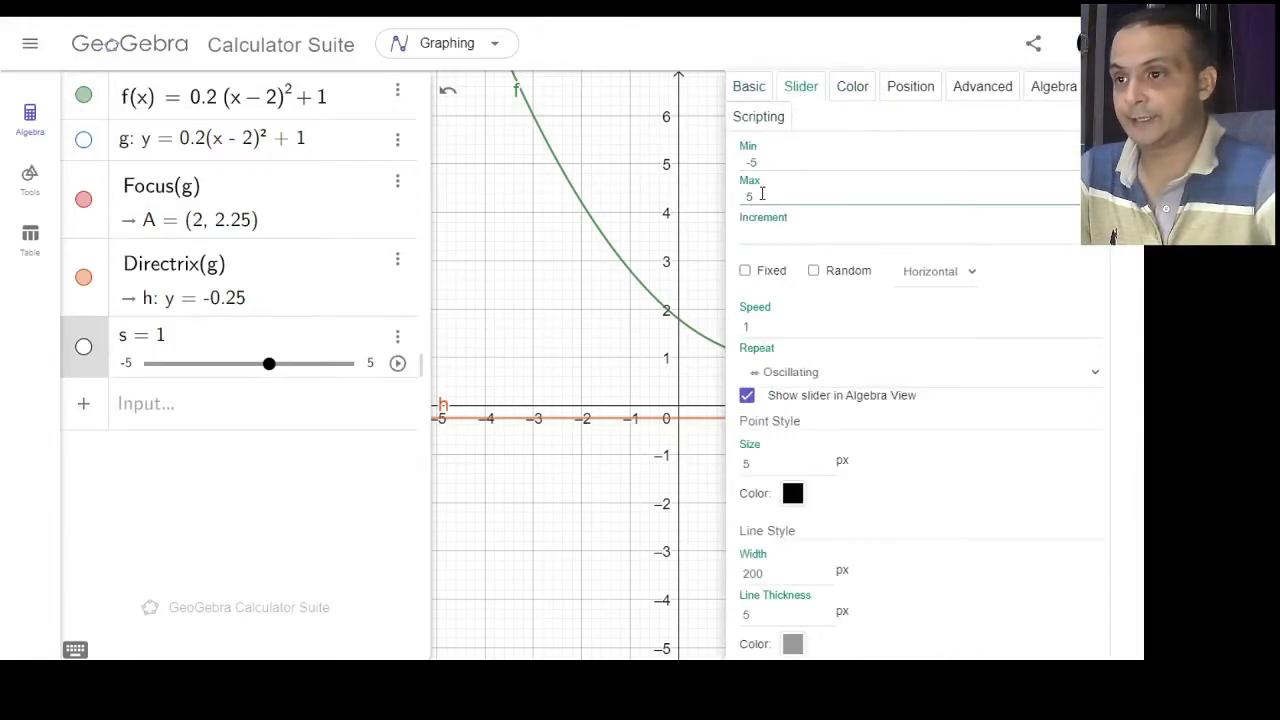
key(BackSpace)
text(1)
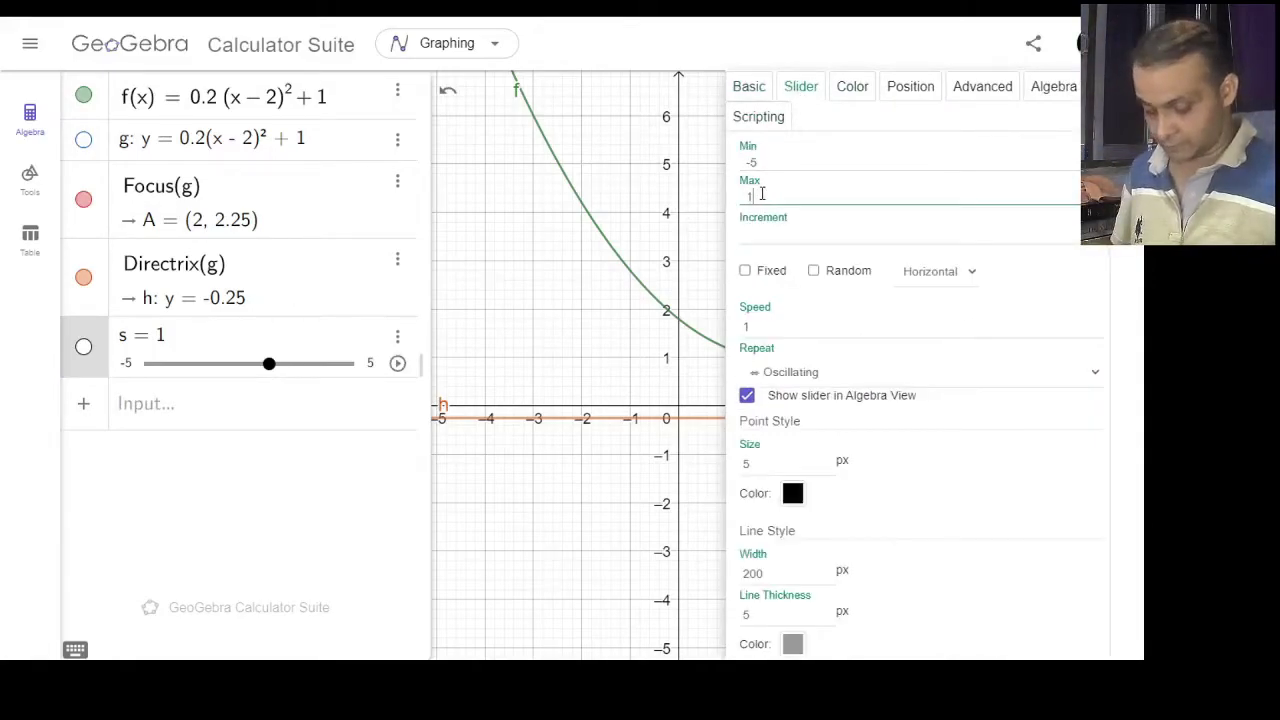
text(0)
key(Return)
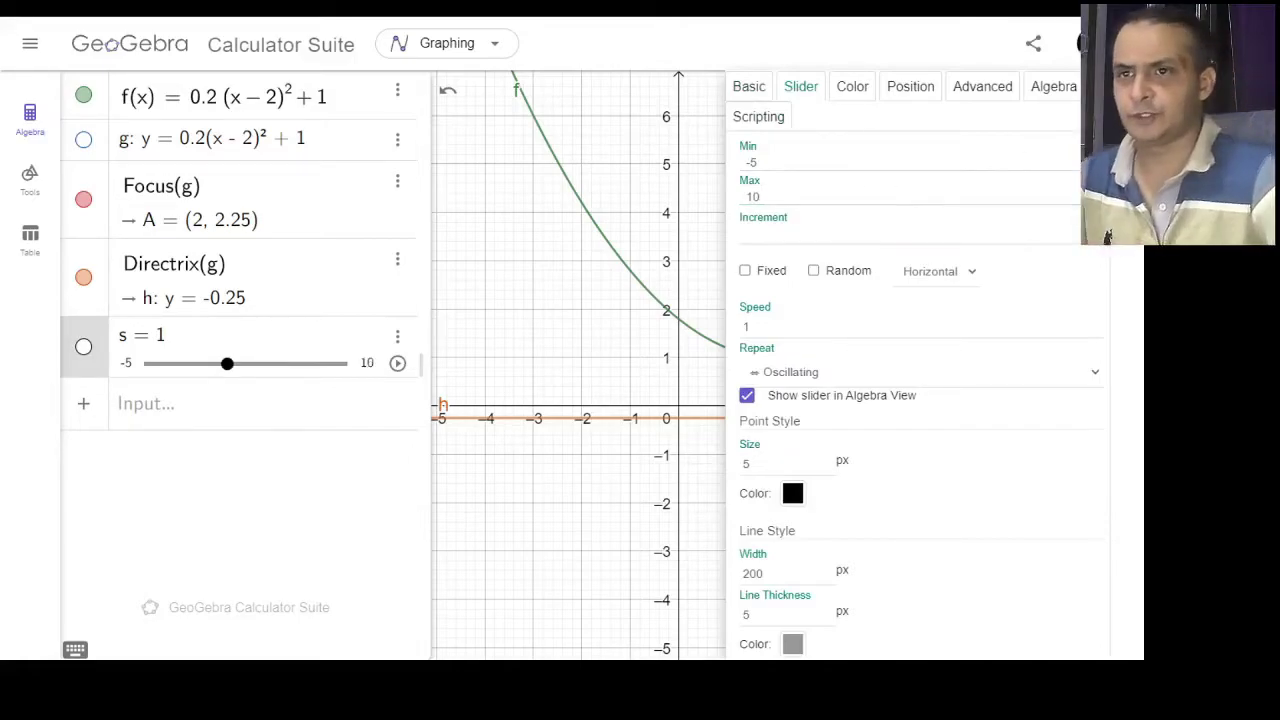
click(1115, 86)
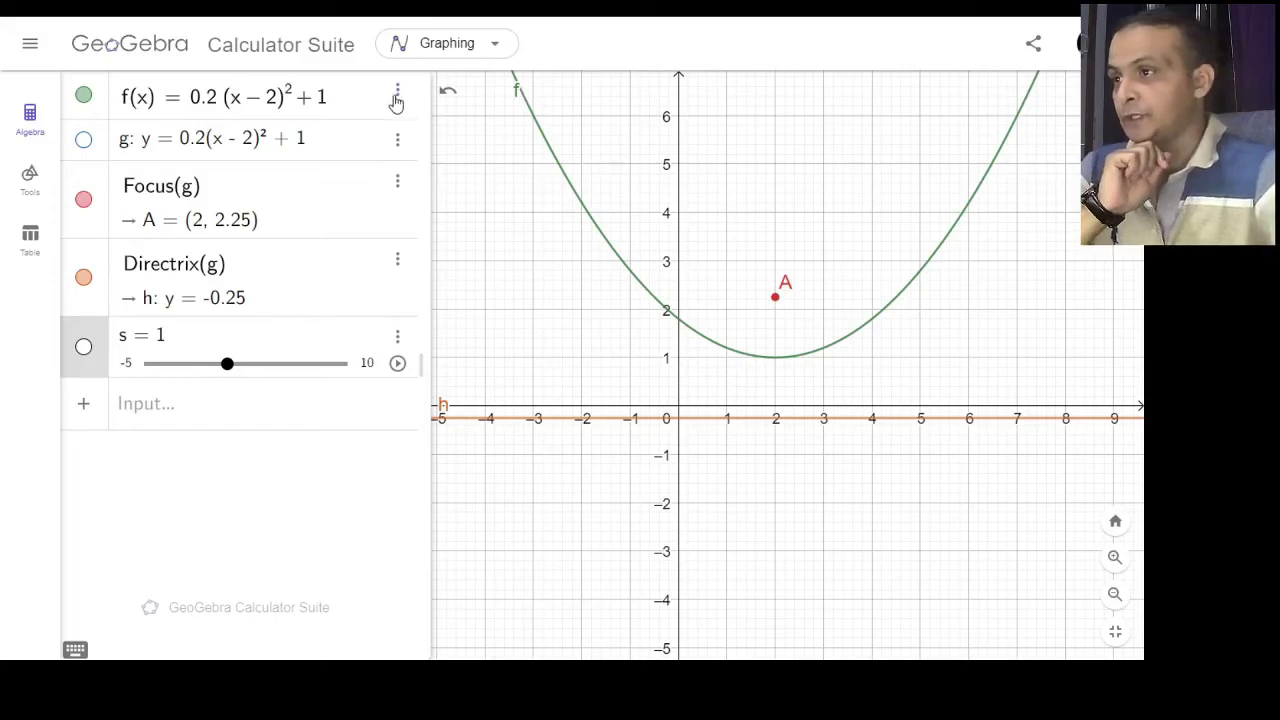
Restrict the function f to the domain −5 < x < s by adding the condition to its definition.
click(349, 100)
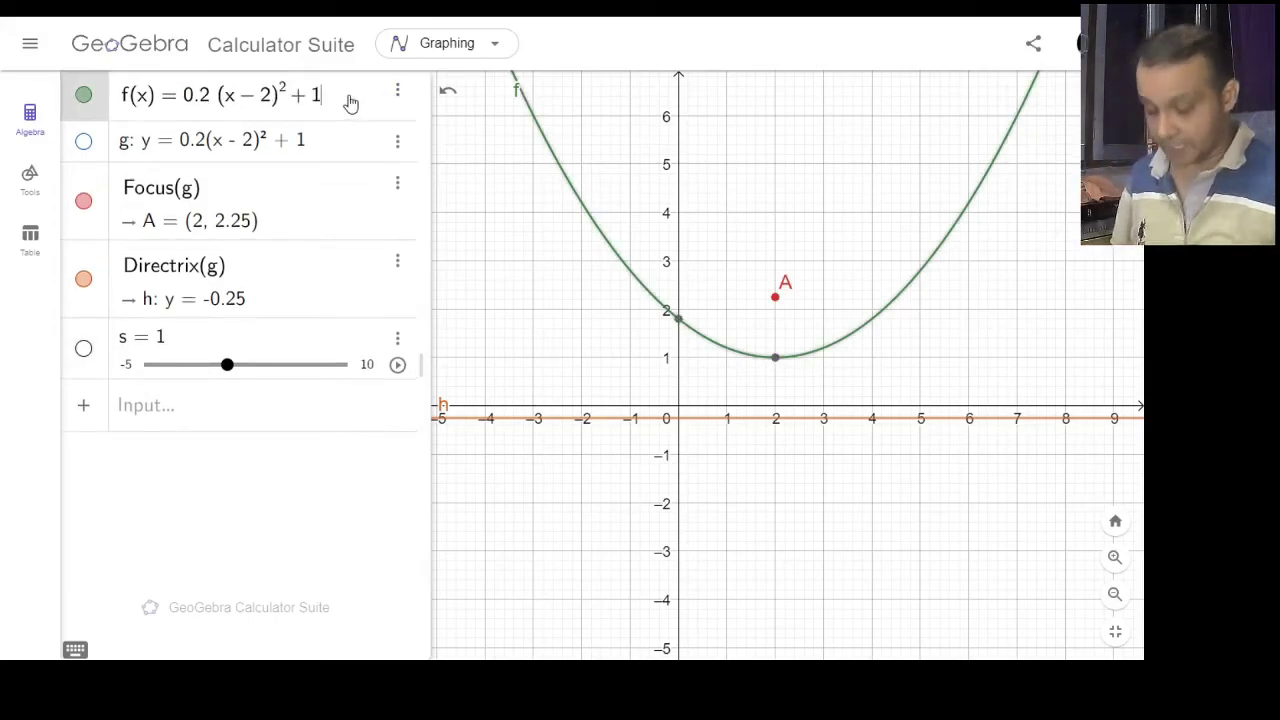
text(, −)
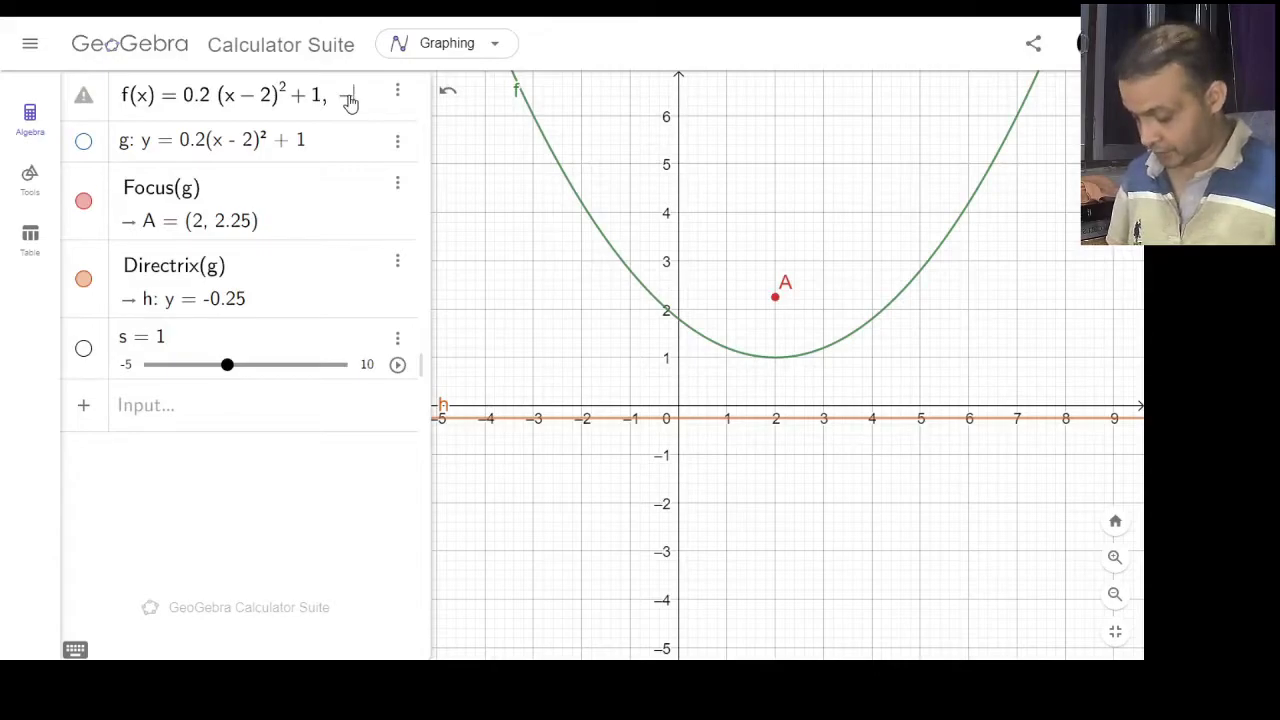
text(5)
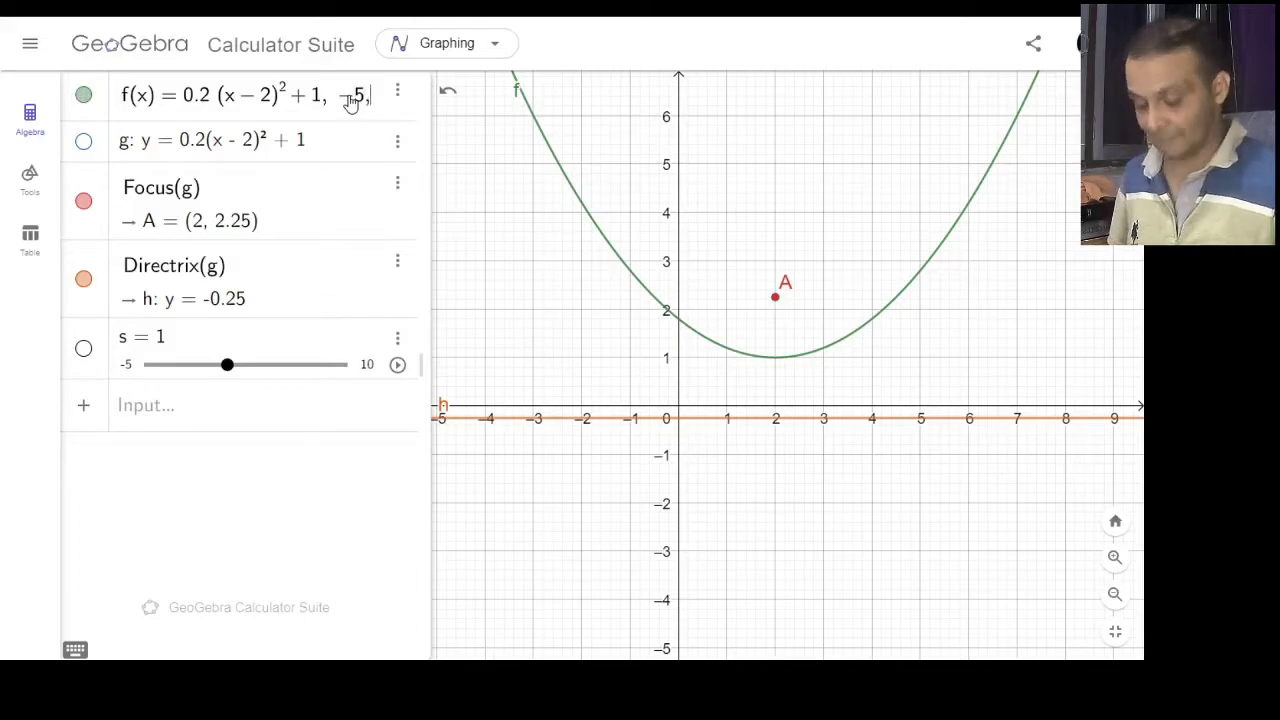
text(< )
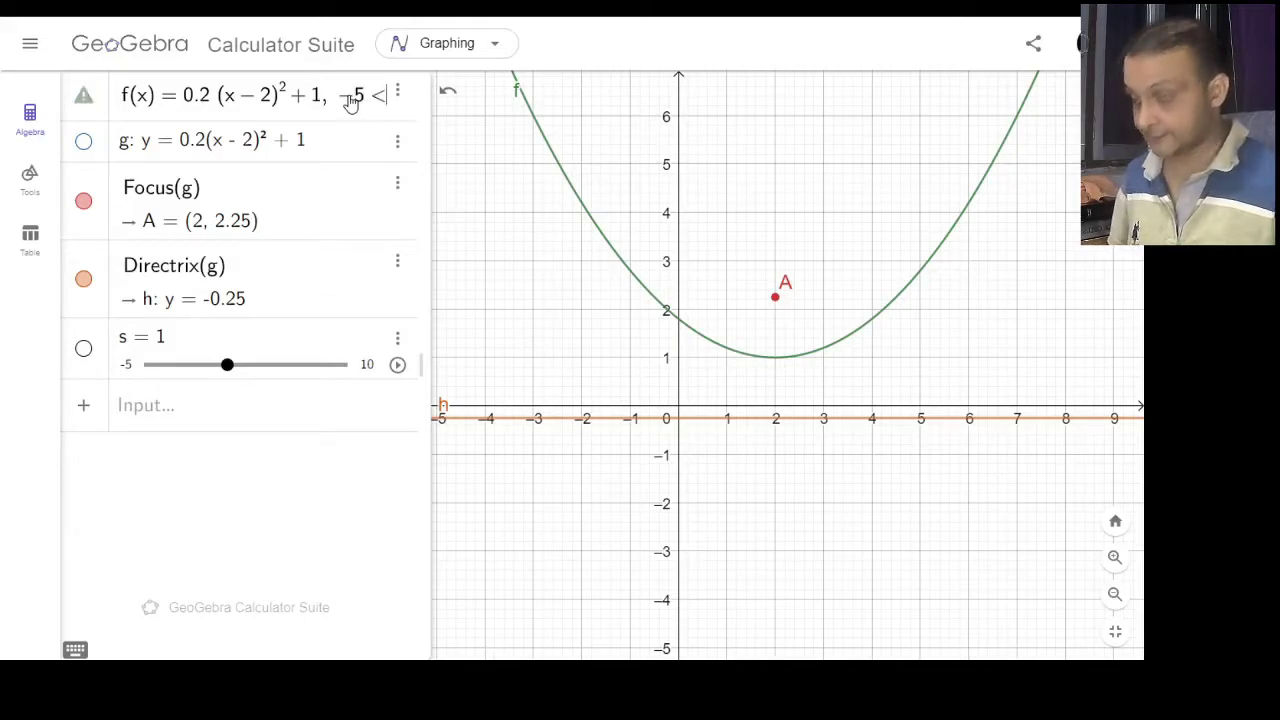
text(x < s)
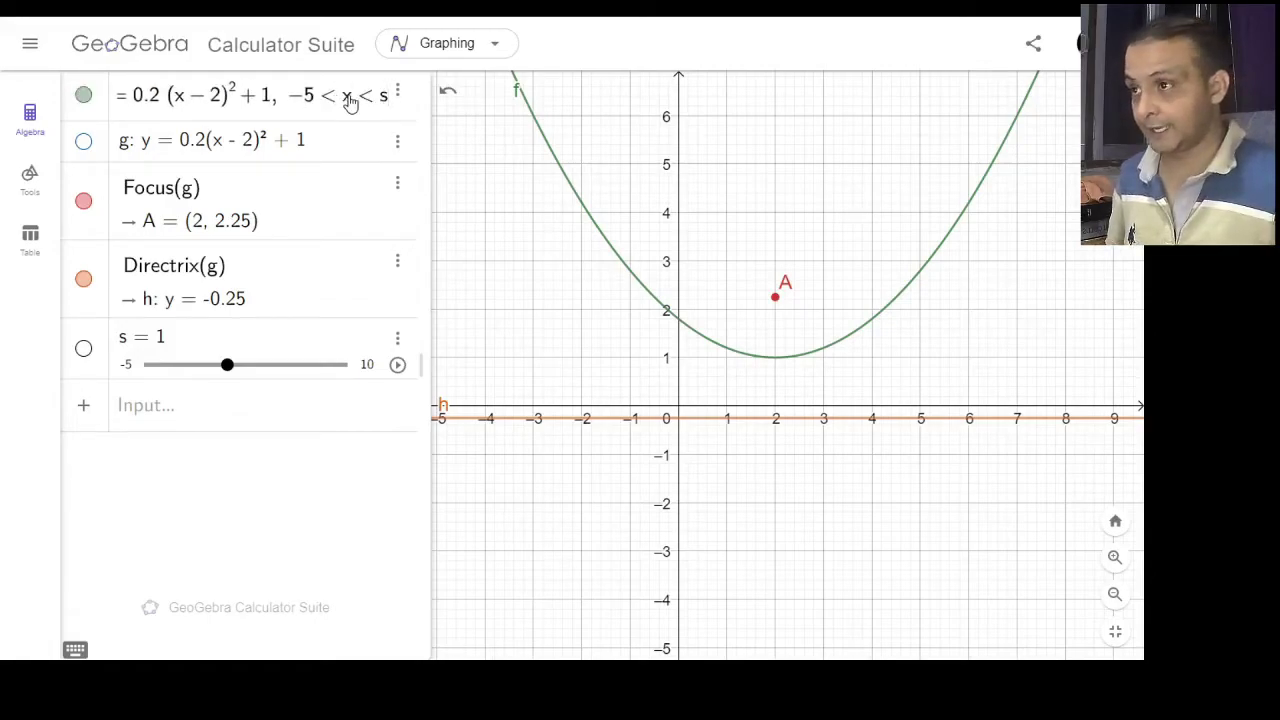
key(Return)
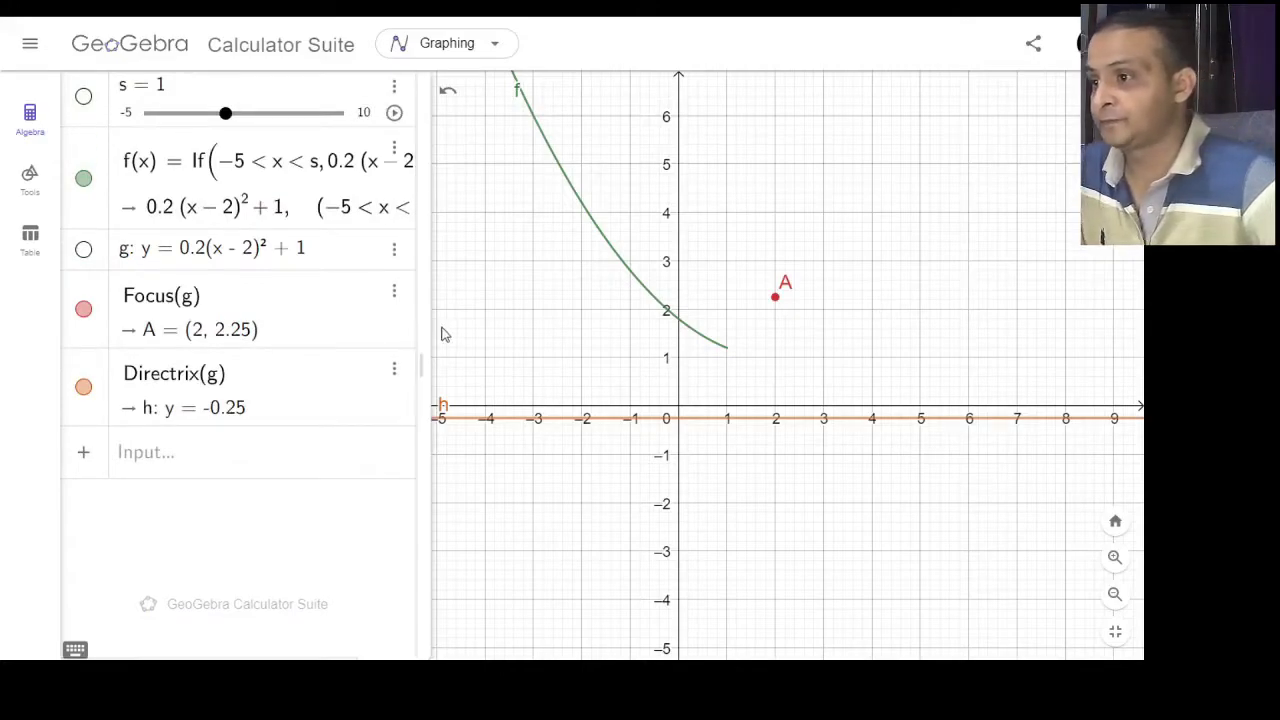
Widen the algebra area to fit the restricted definition of f and move slider s to 3.2.
drag(422, 303, 508, 303)
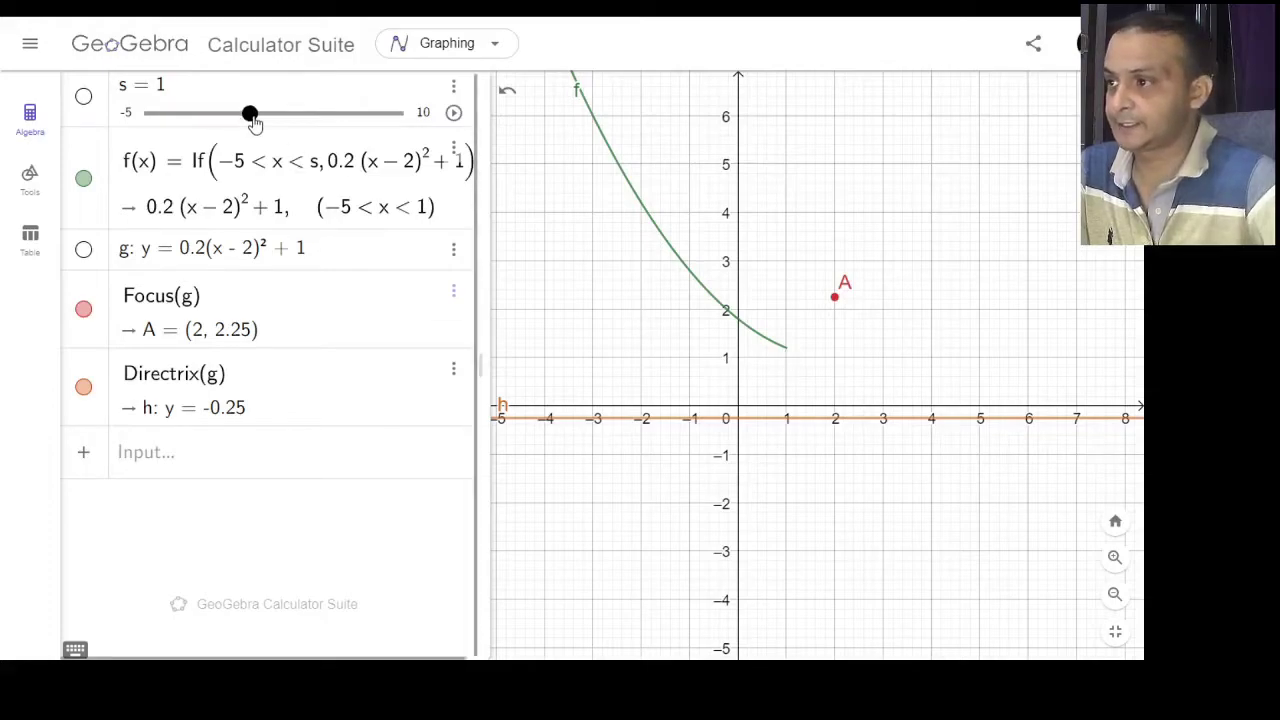
drag(255, 121, 286, 128)
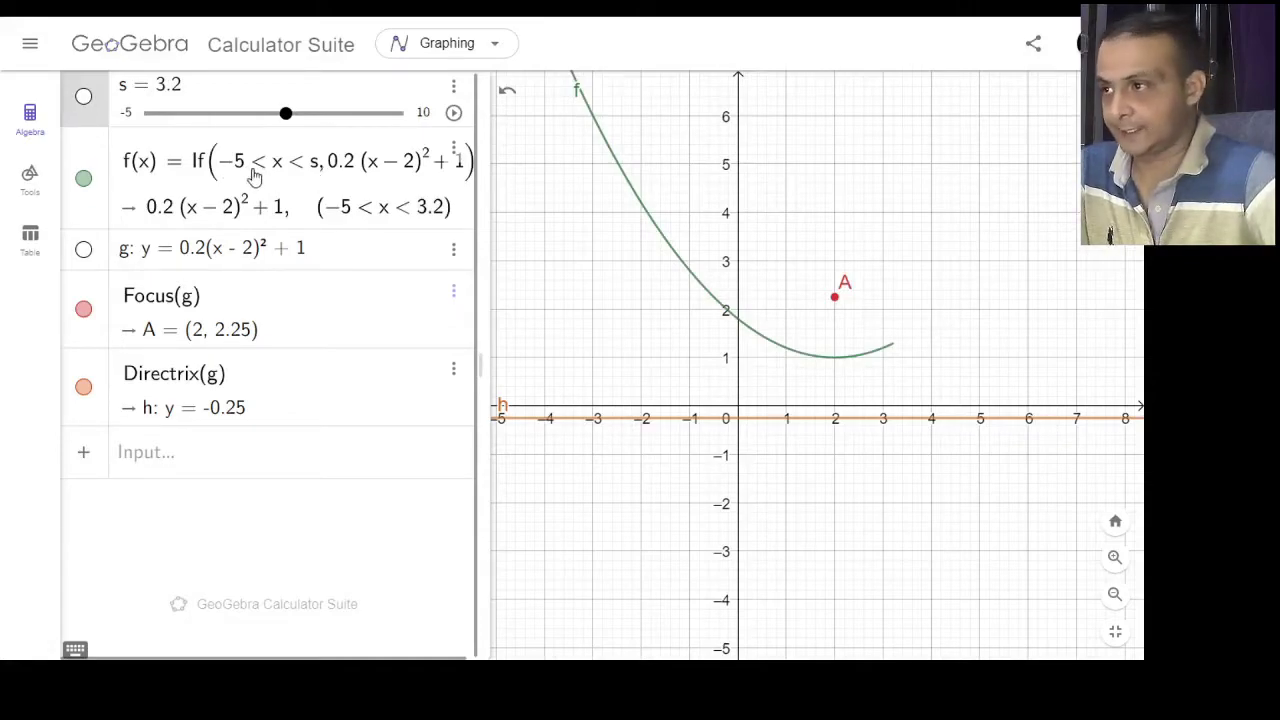
Create a point at (s, 0.2(s − 2)^2 + 1) that follows the moving end of curve f.
click(171, 458)
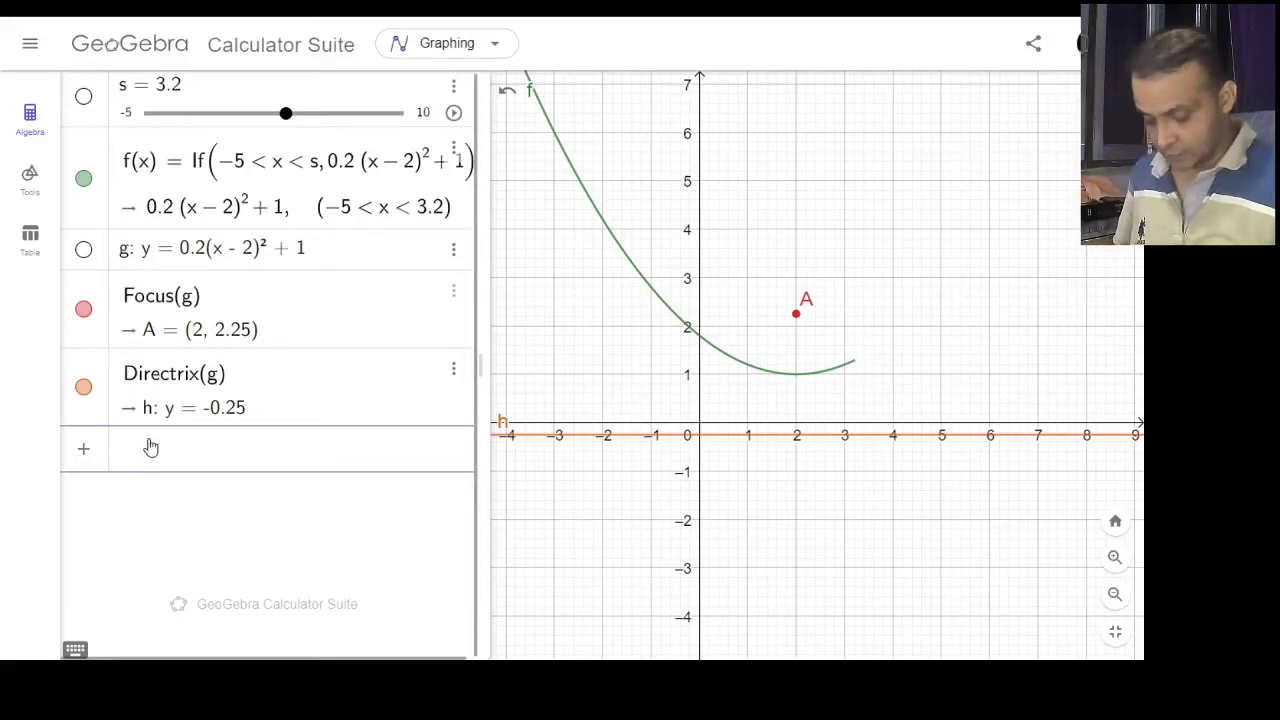
text(()
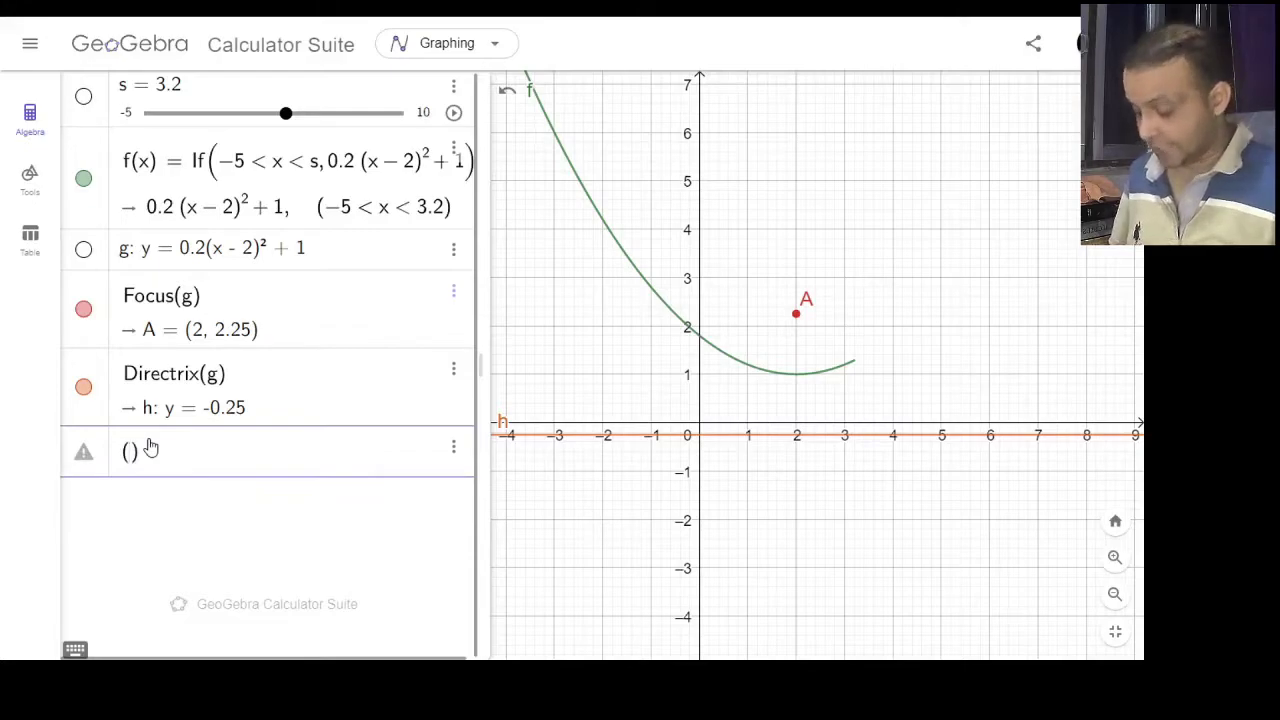
text(s)
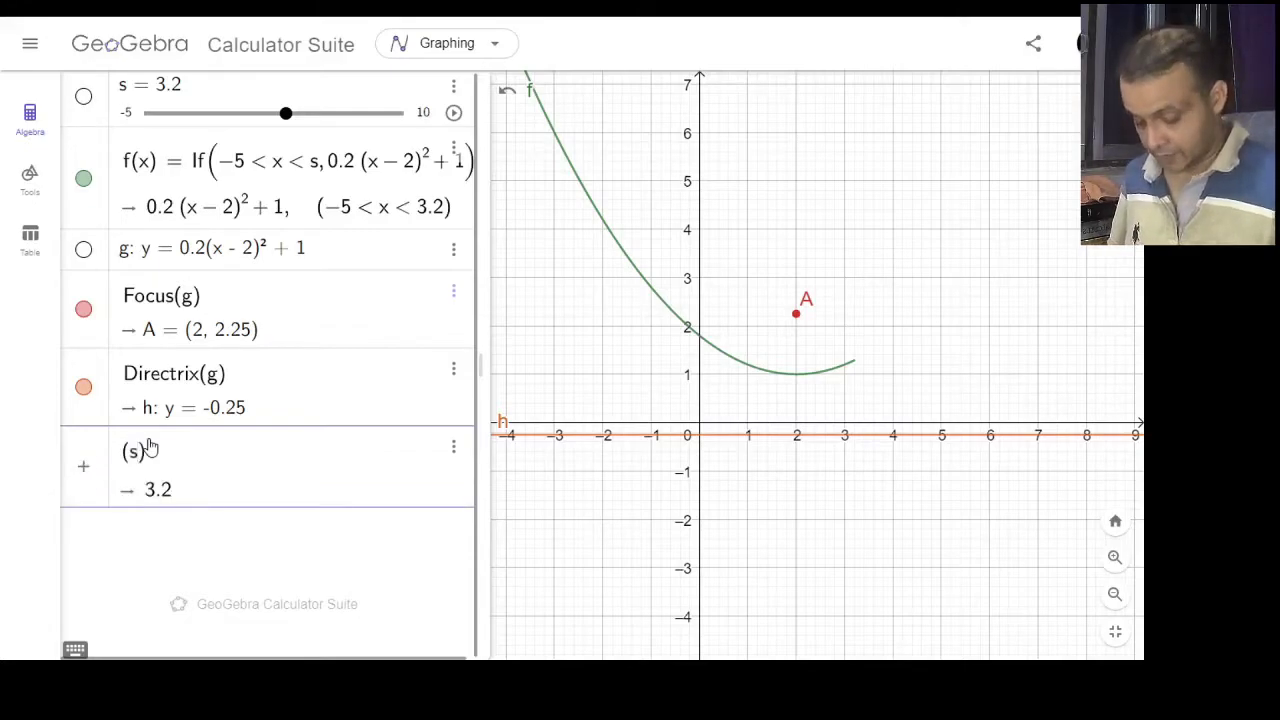
text(,)
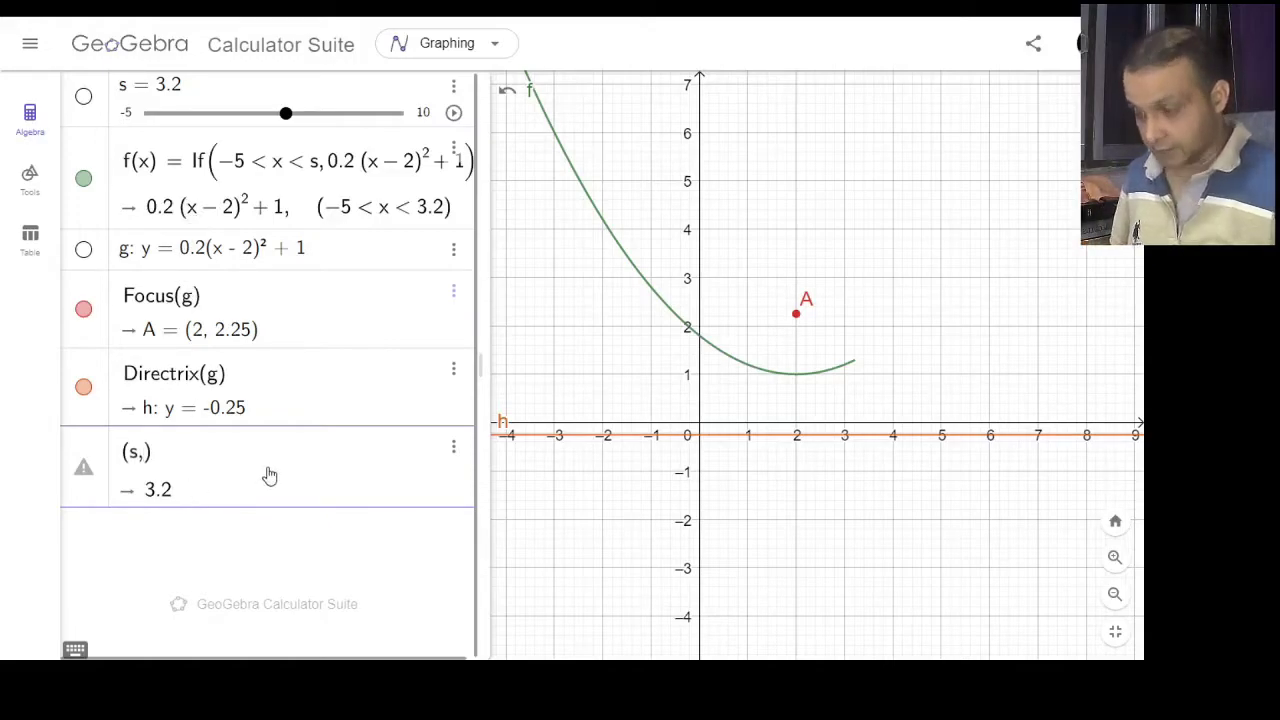
text(0.2)
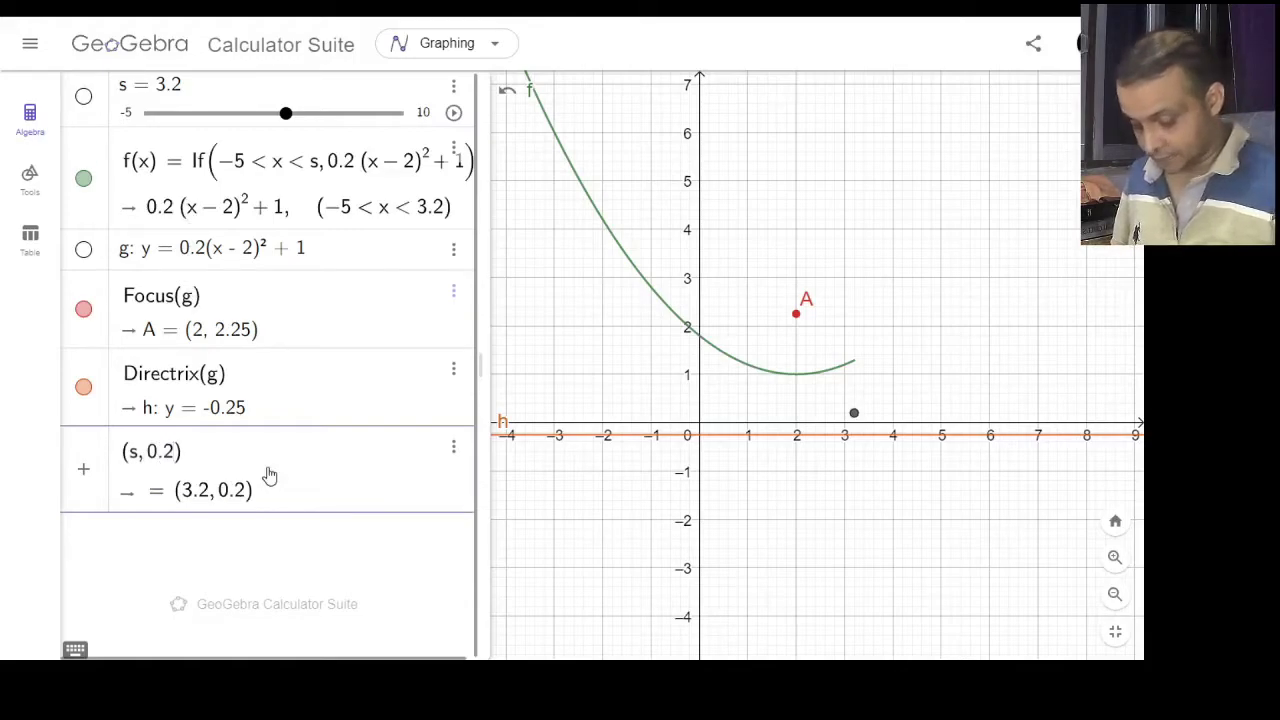
text((s)
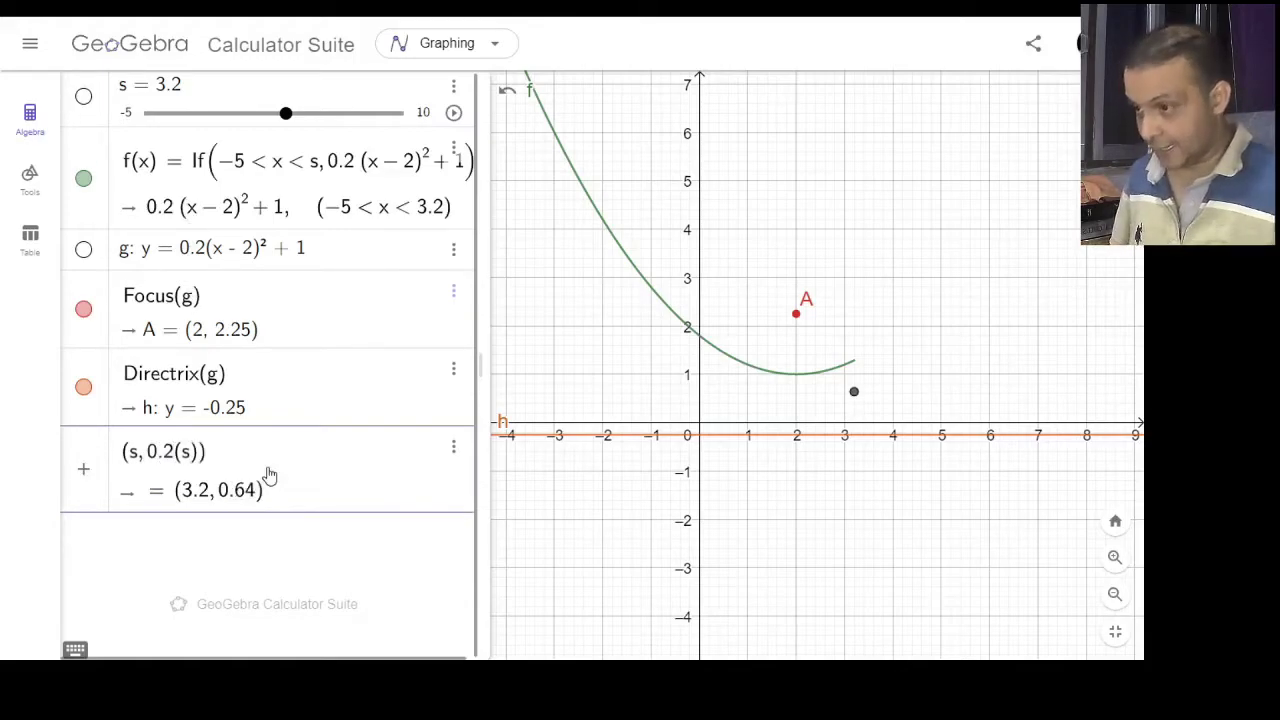
text(-1)
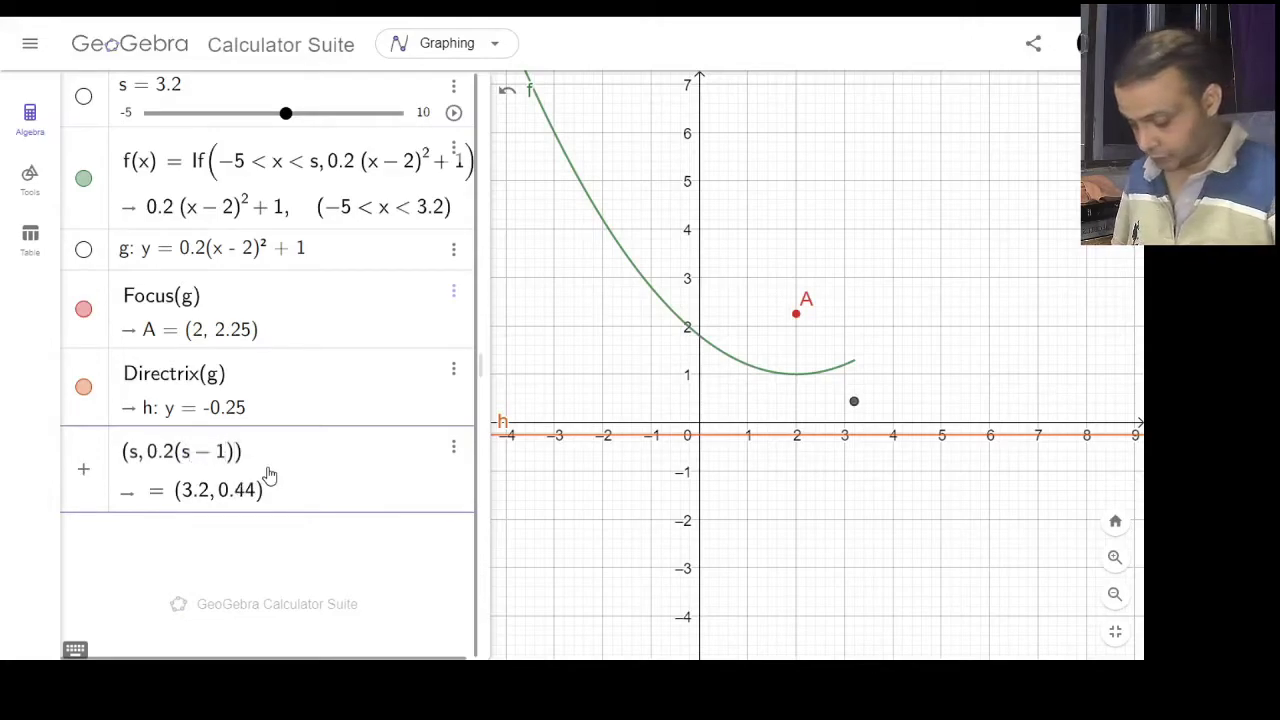
key(Right)
text(^2)
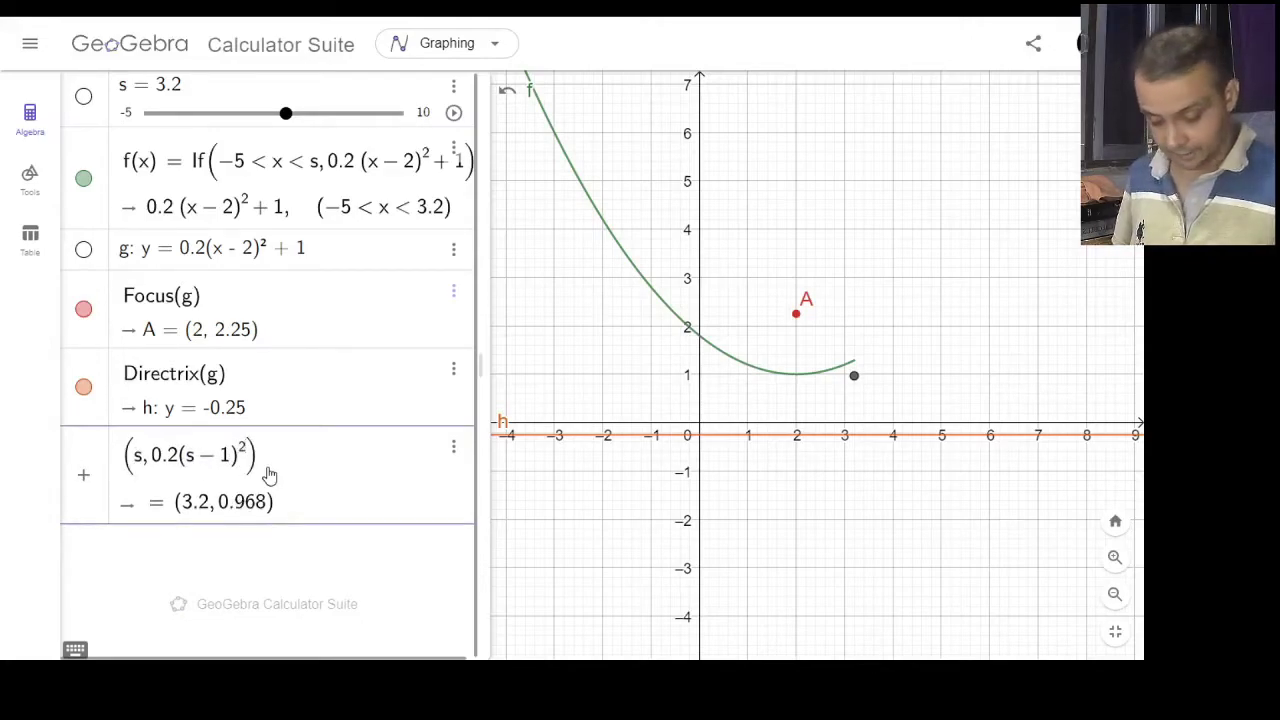
key(Right)
text(+ )
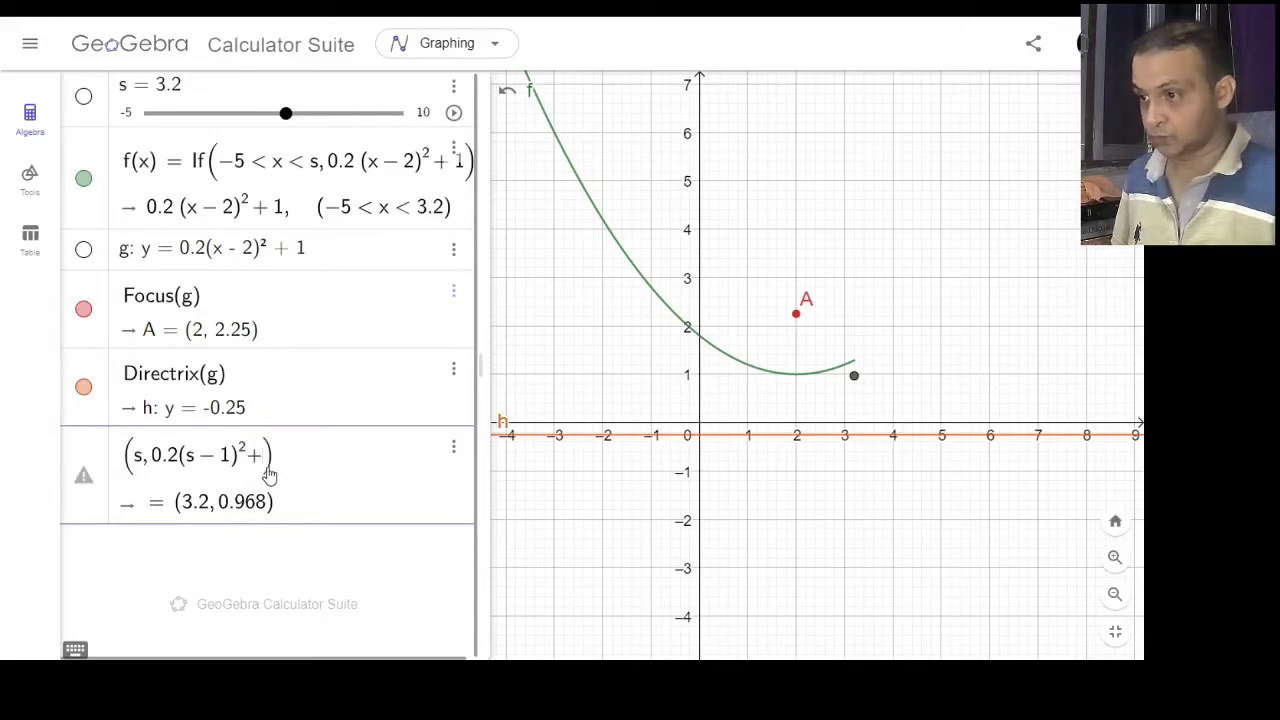
text(2)
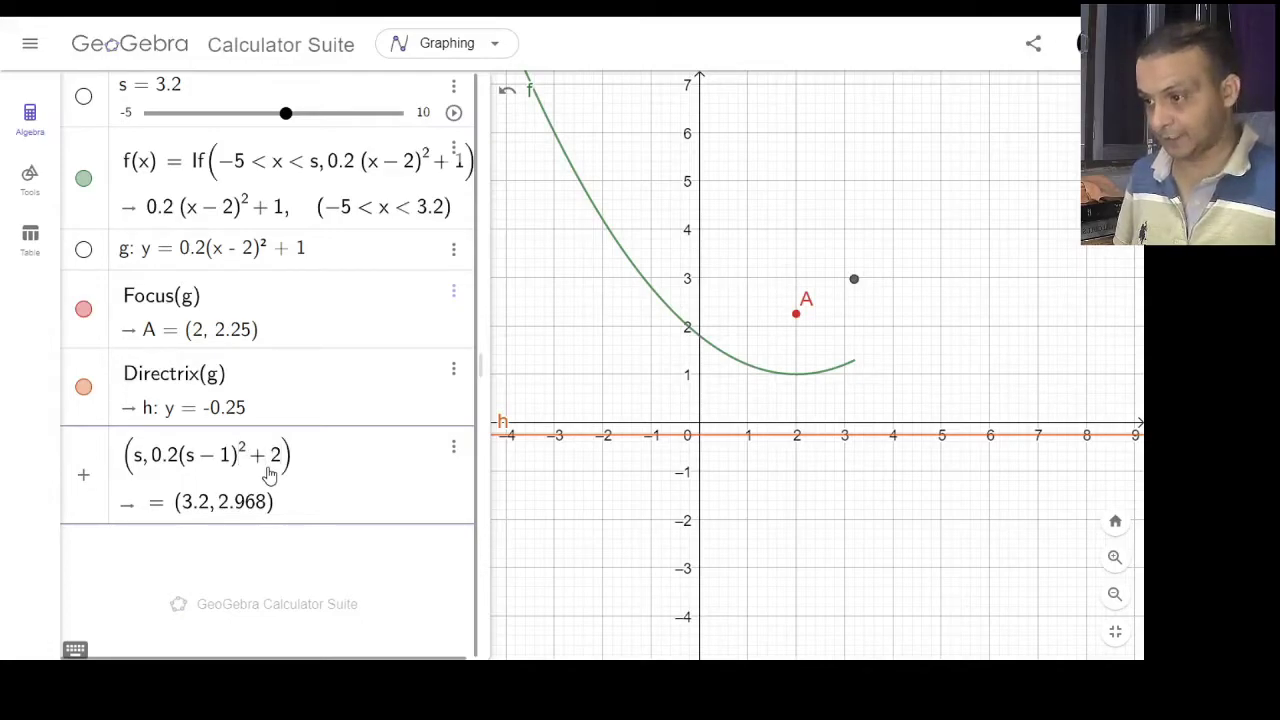
key(BackSpace)
text(2)
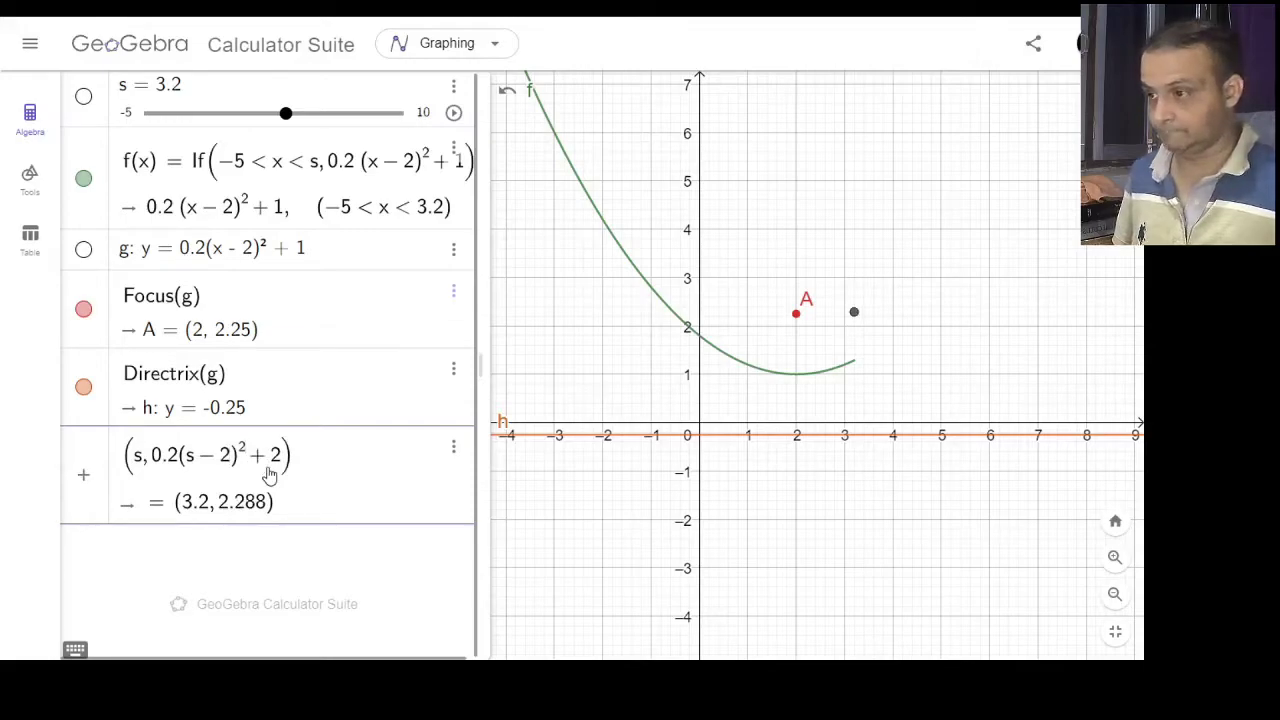
key(BackSpace)
text(1)
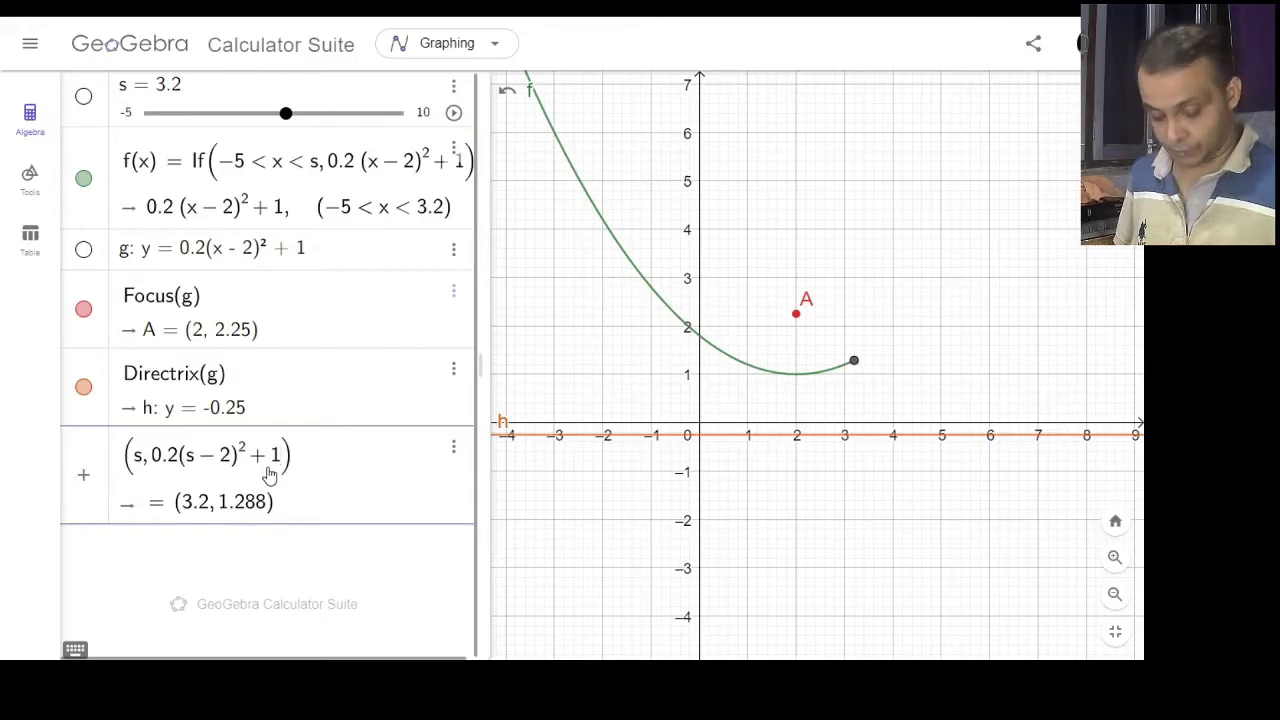
key(Return)
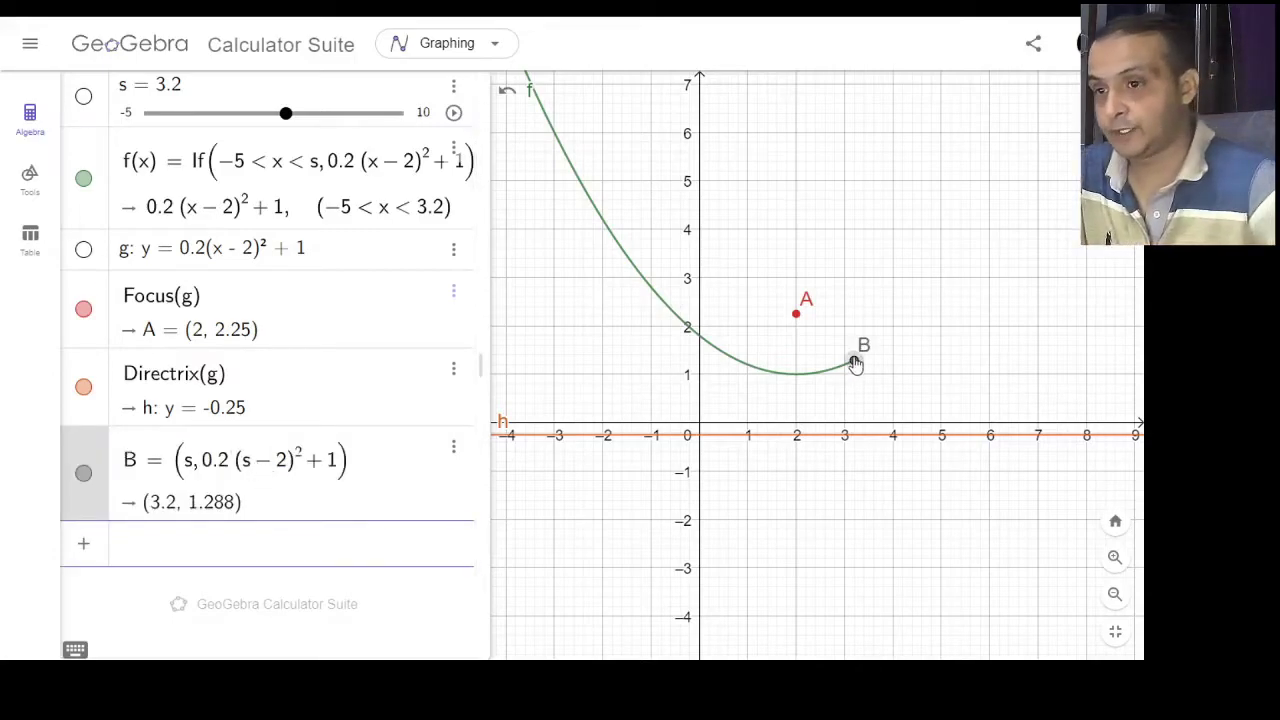
Rename the new moving point B on the parabola to P in its settings and close them.
click(453, 447)
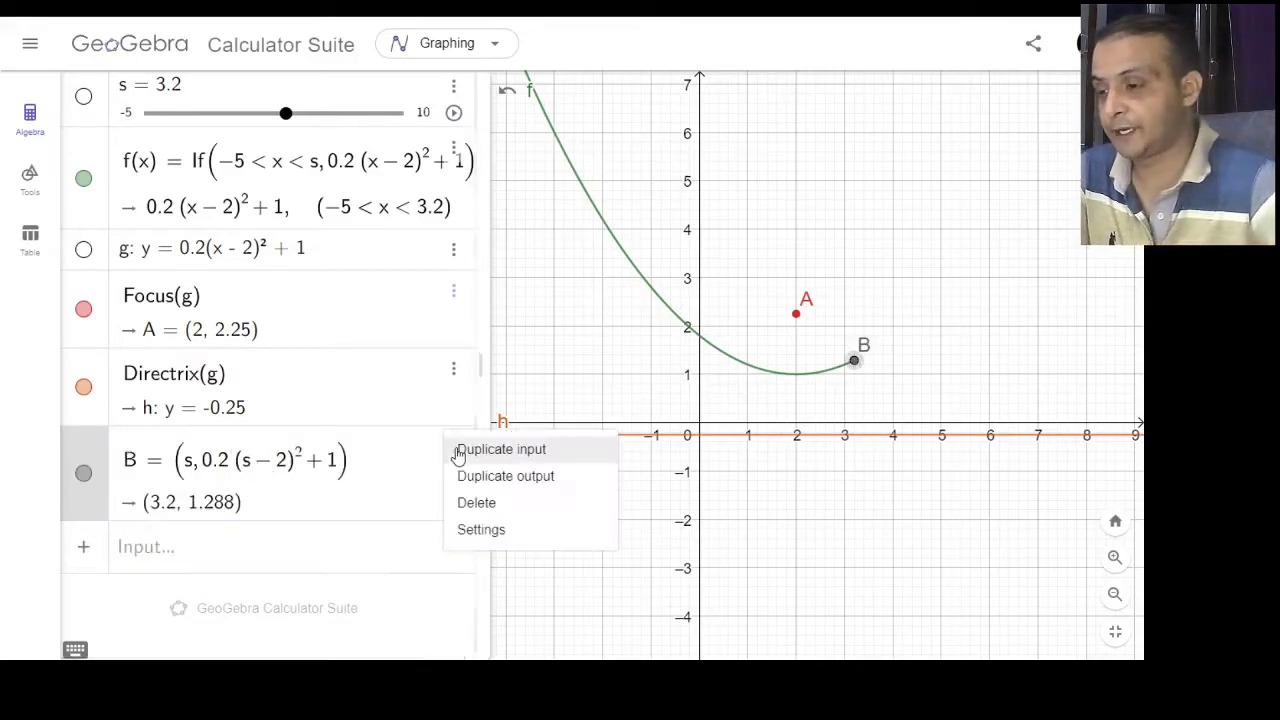
click(481, 530)
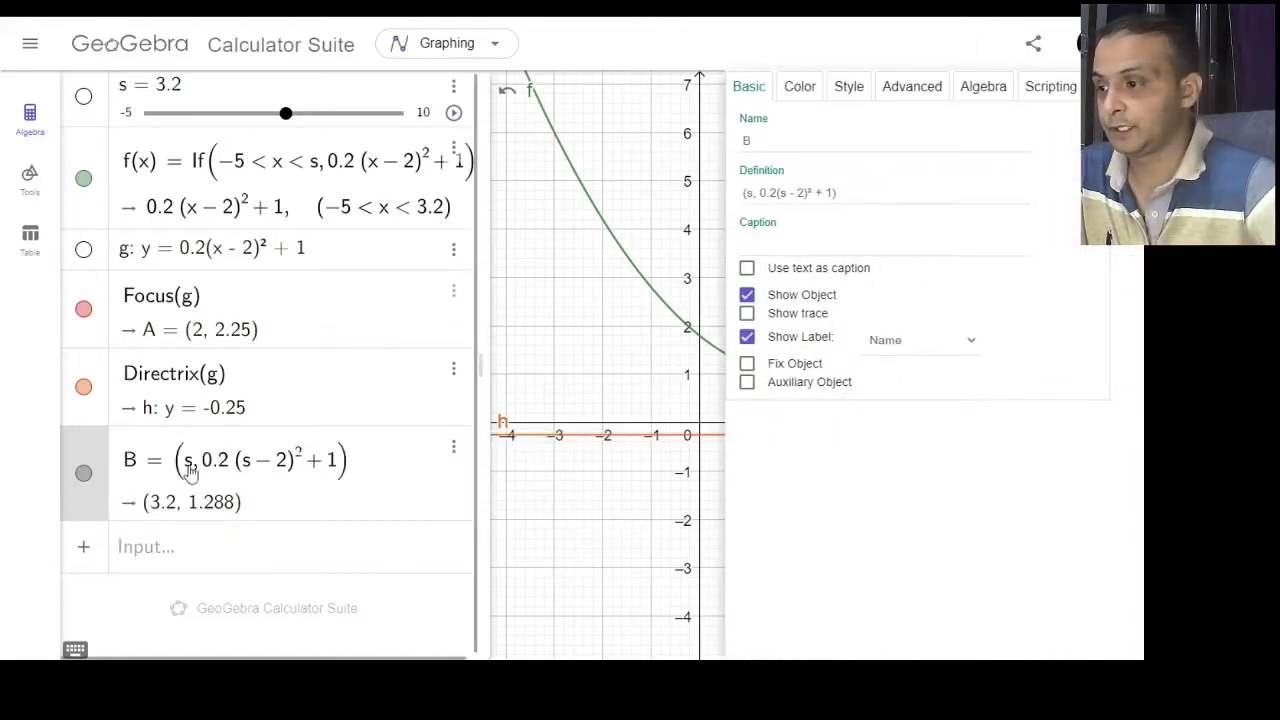
click(758, 135)
click(757, 141)
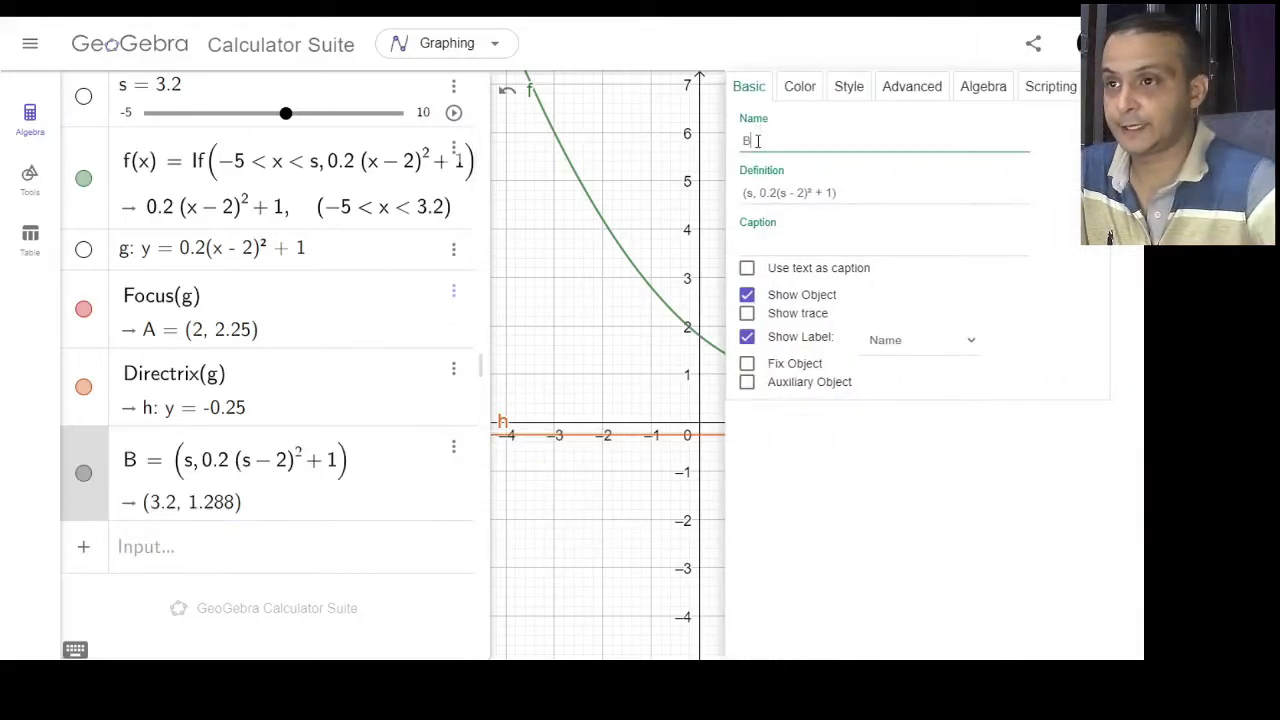
key(BackSpace)
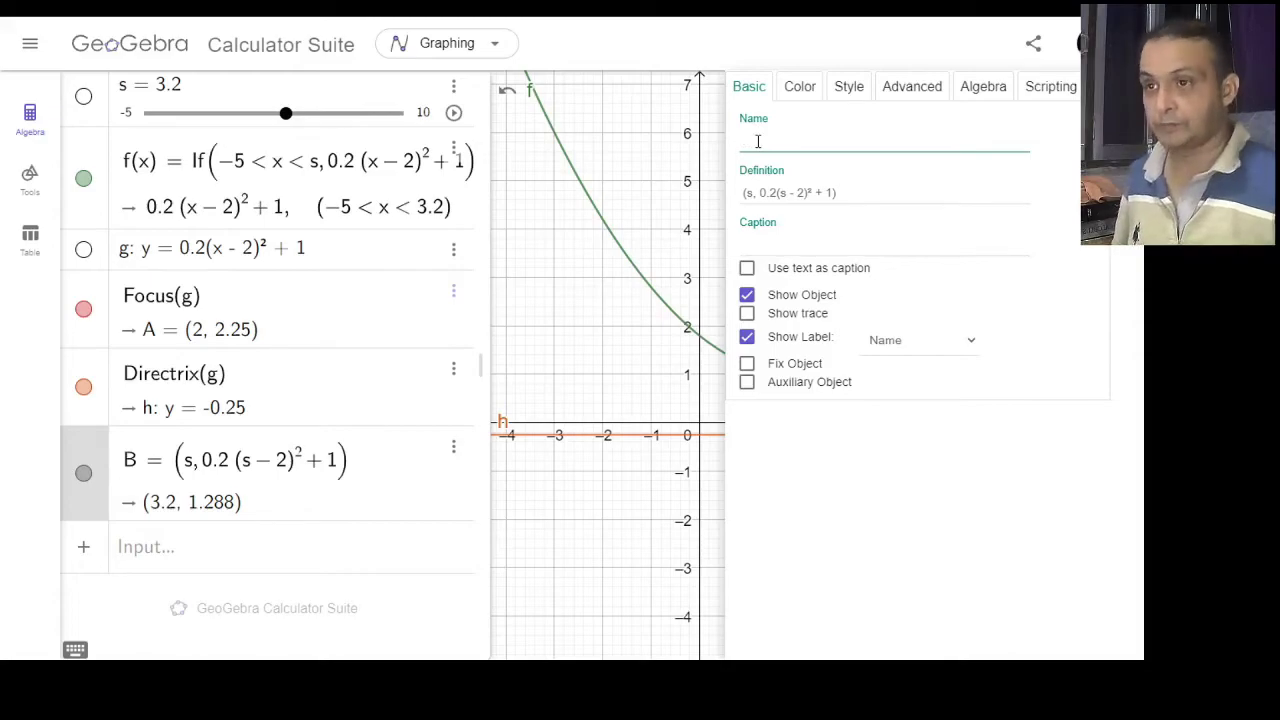
text(P)
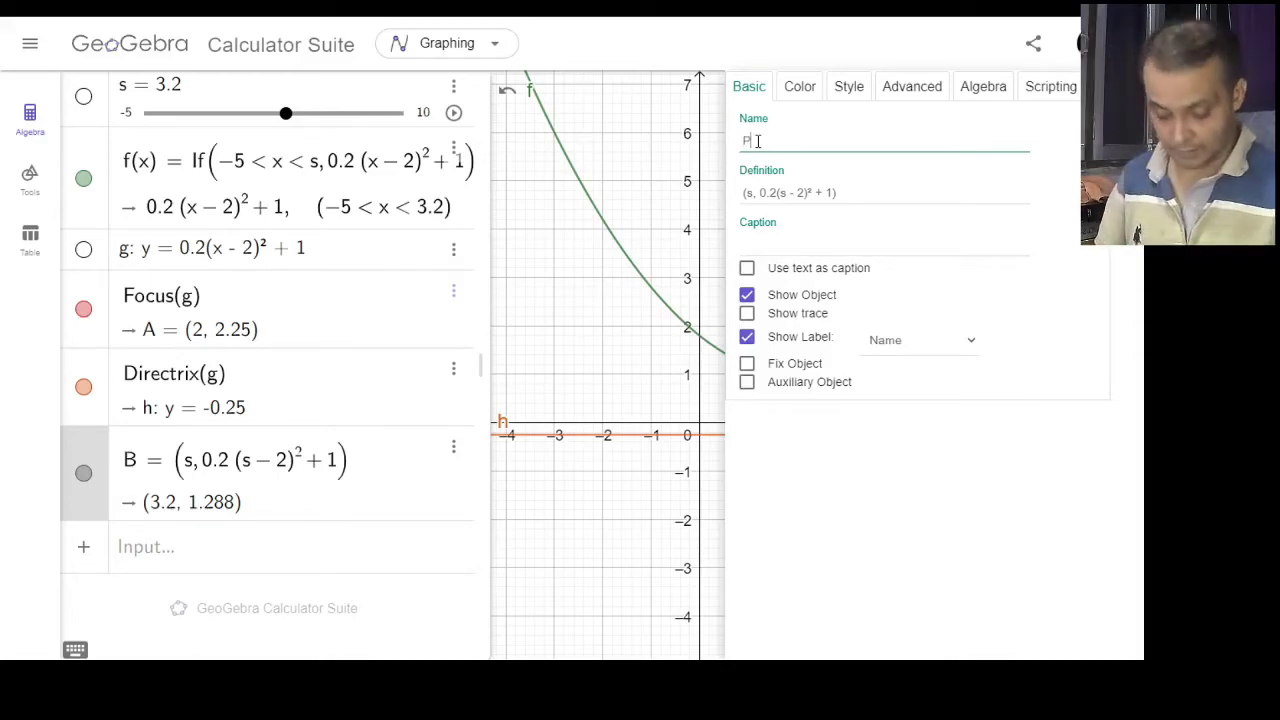
key(Return)
click(646, 172)
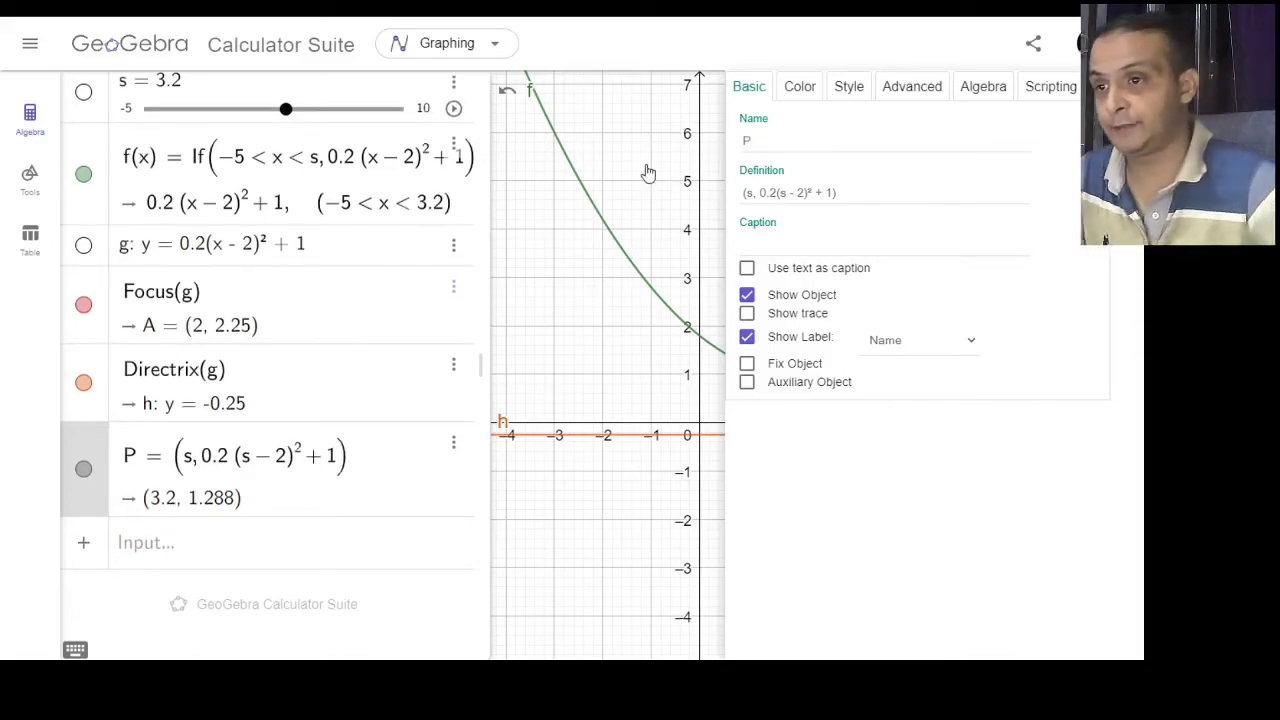
click(1118, 86)
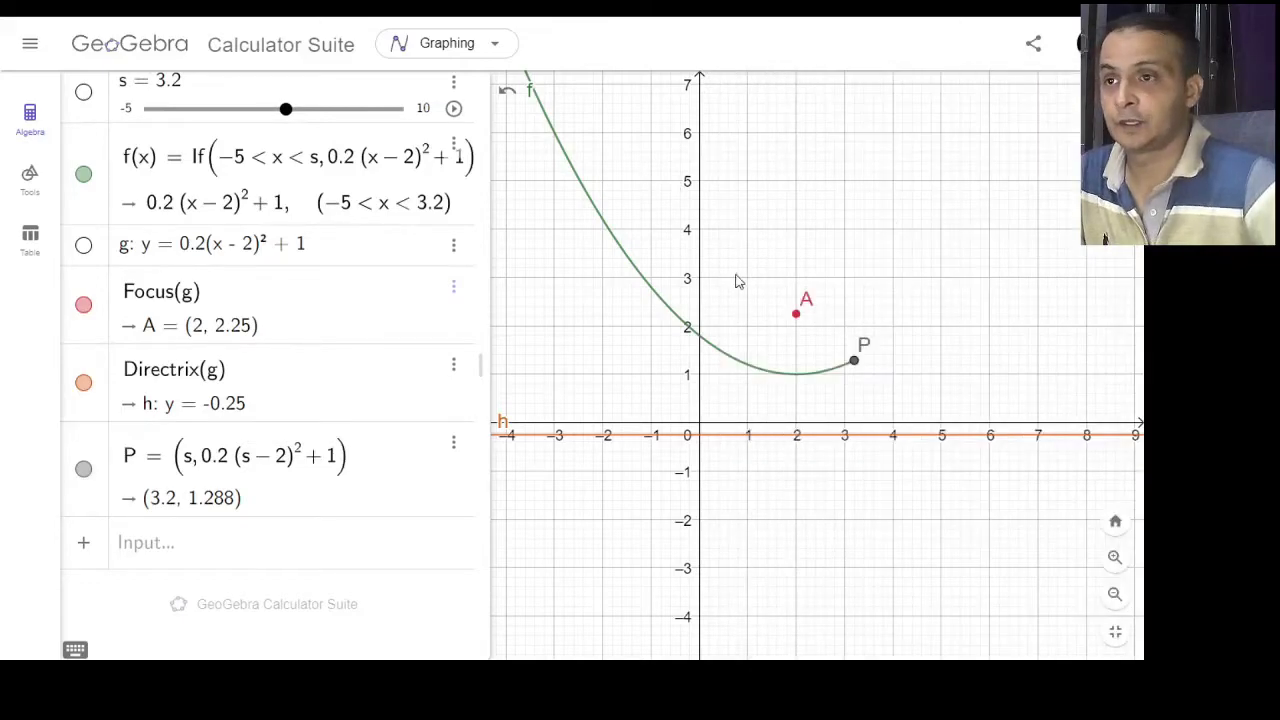
Create a circle centred at point P with radius 1 using the Circle command.
drag(894, 366, 826, 346)
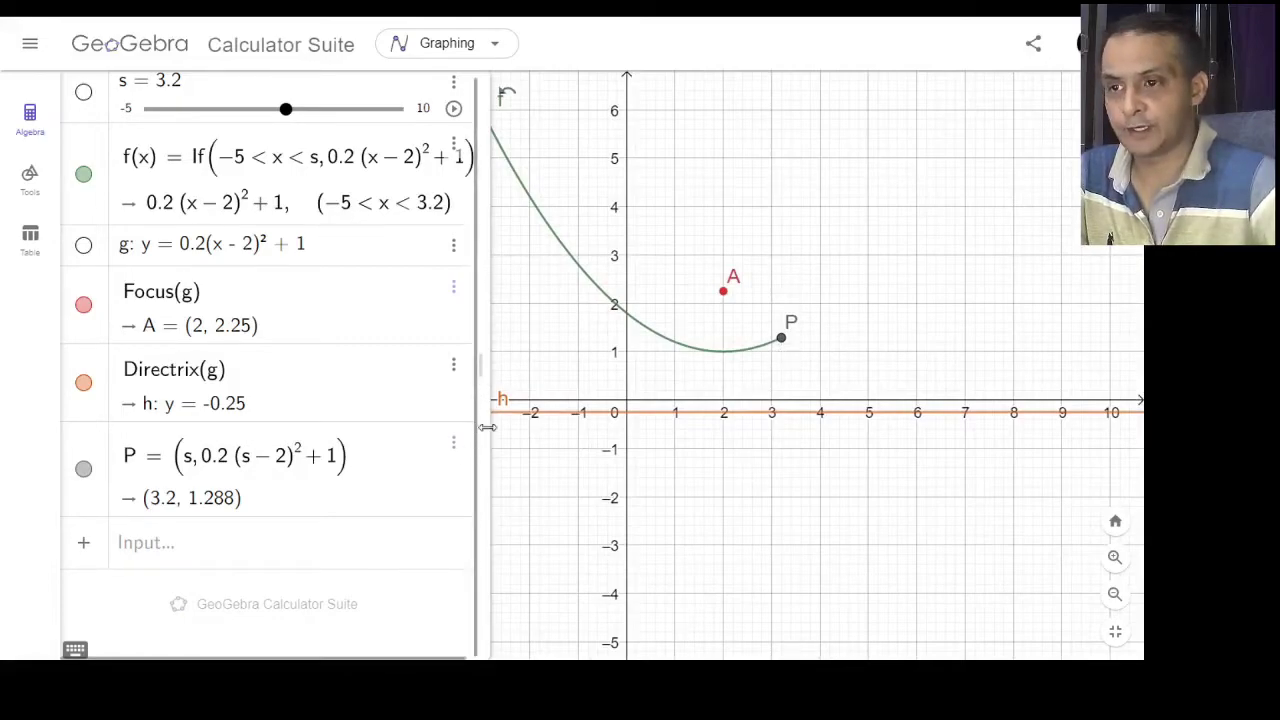
drag(807, 352, 818, 350)
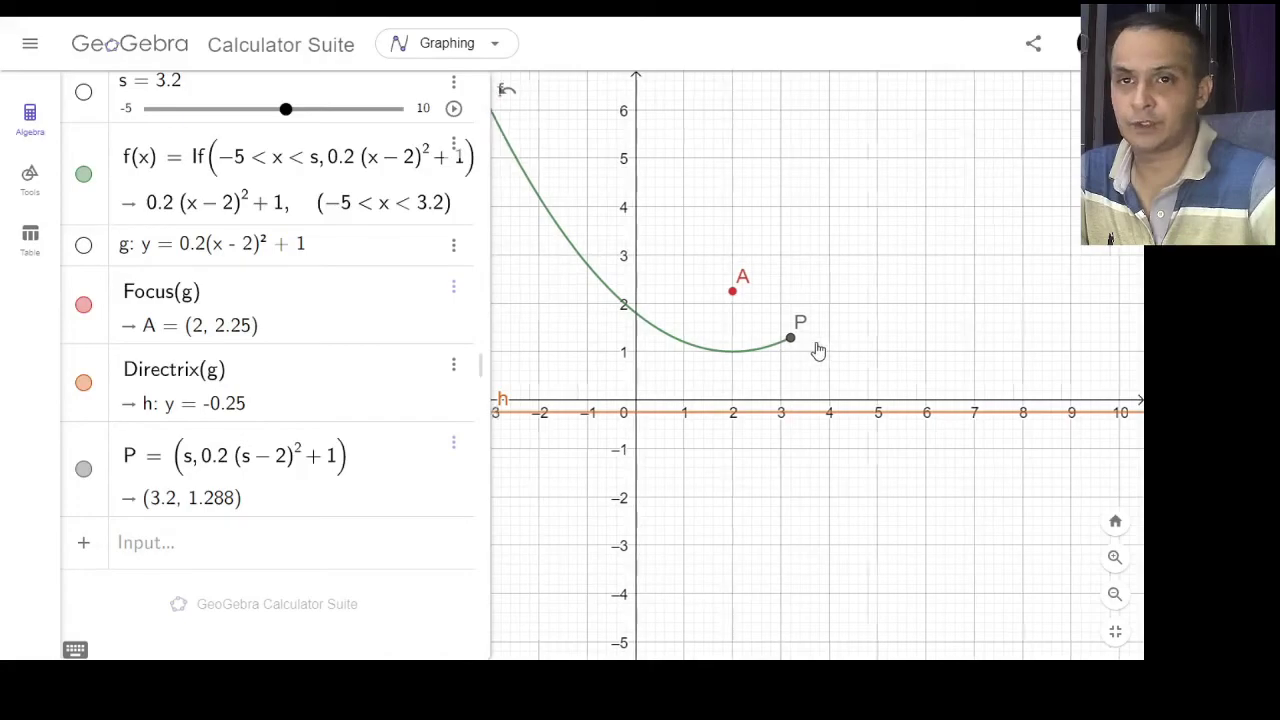
click(158, 544)
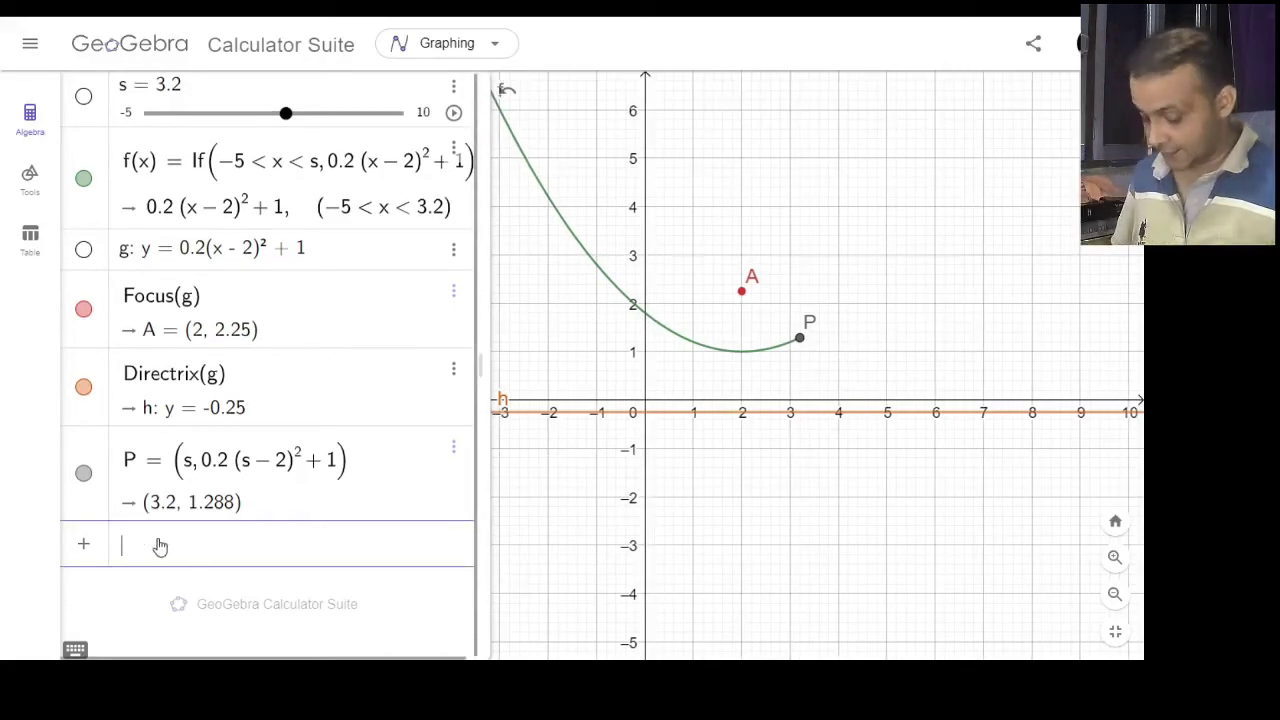
text(circl)
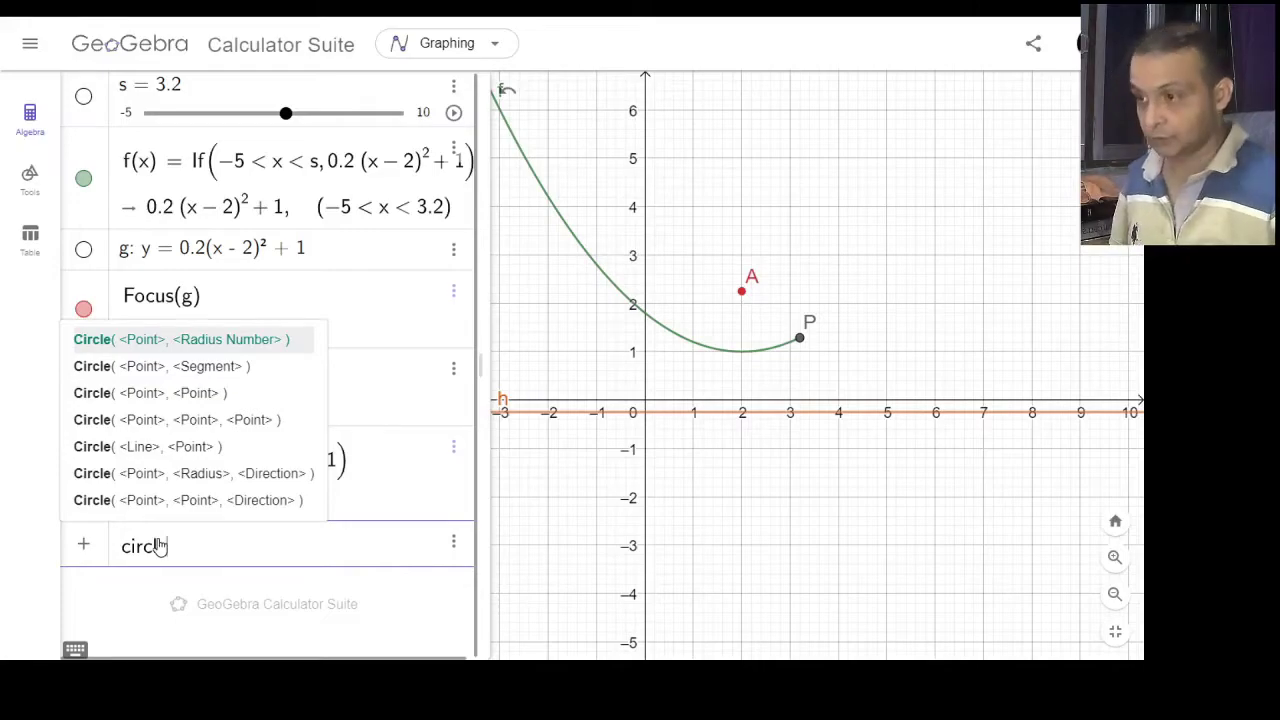
text(e)
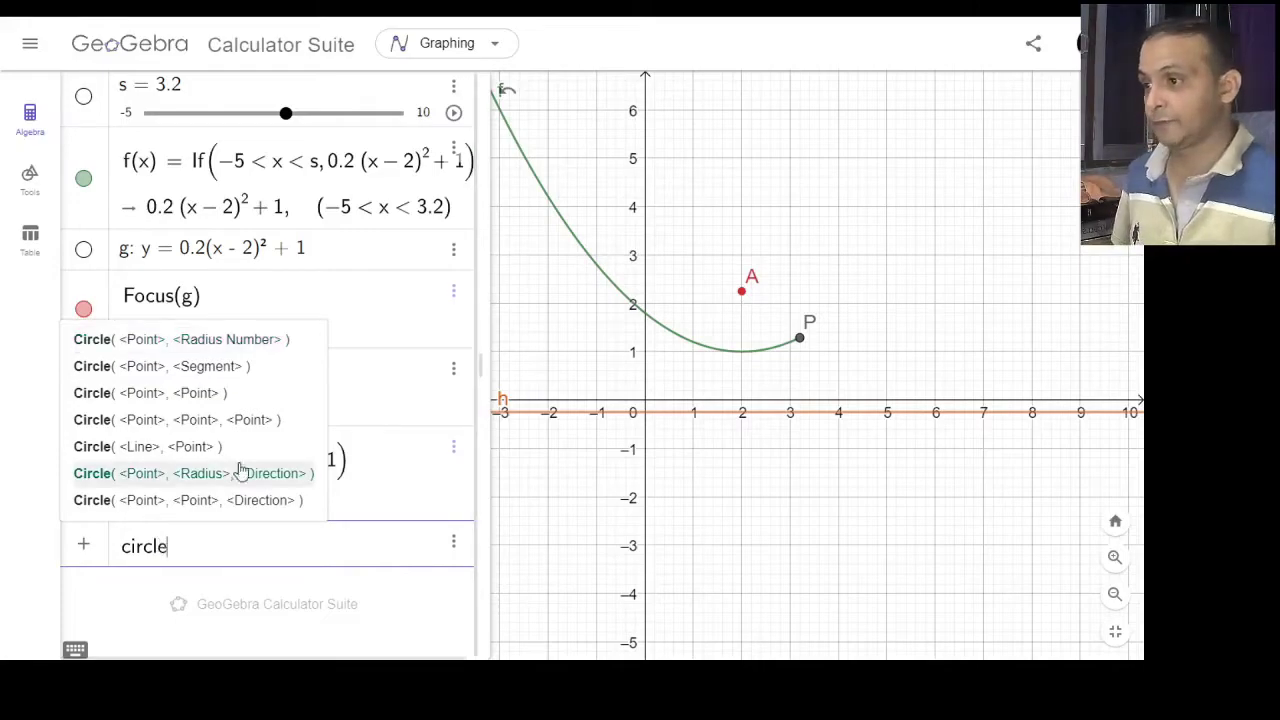
click(170, 345)
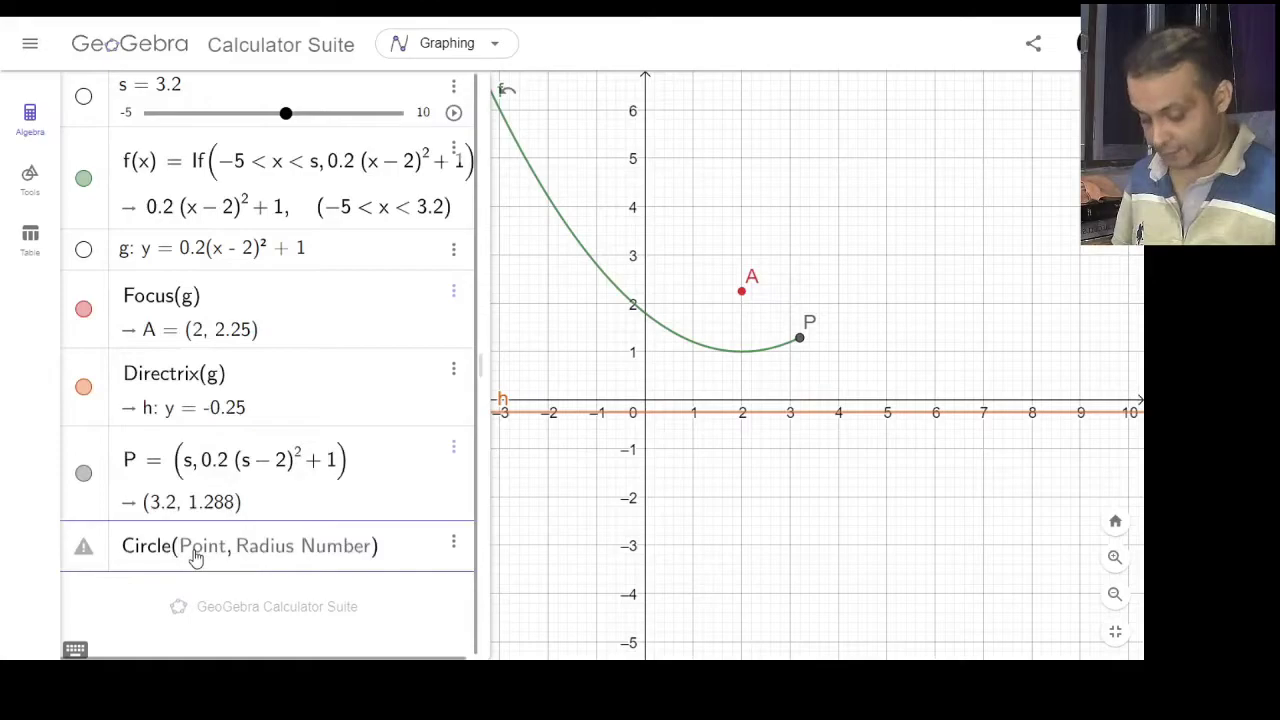
text(P, )
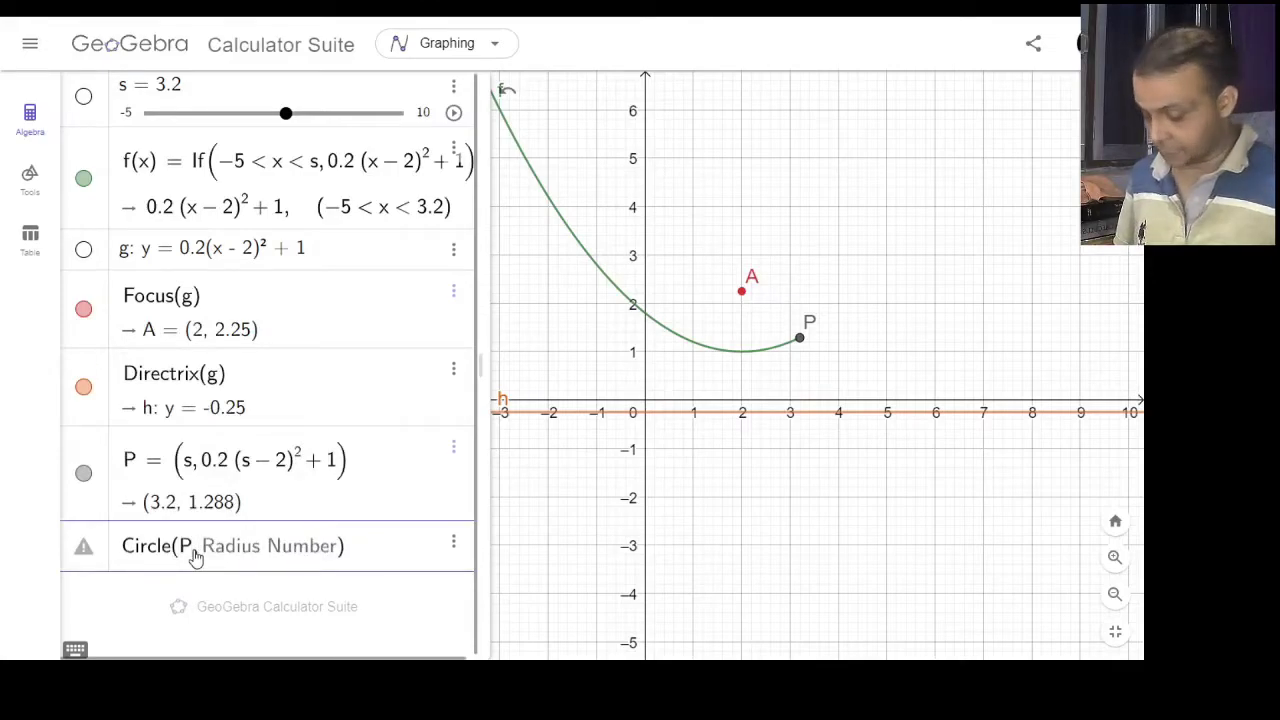
text(1)
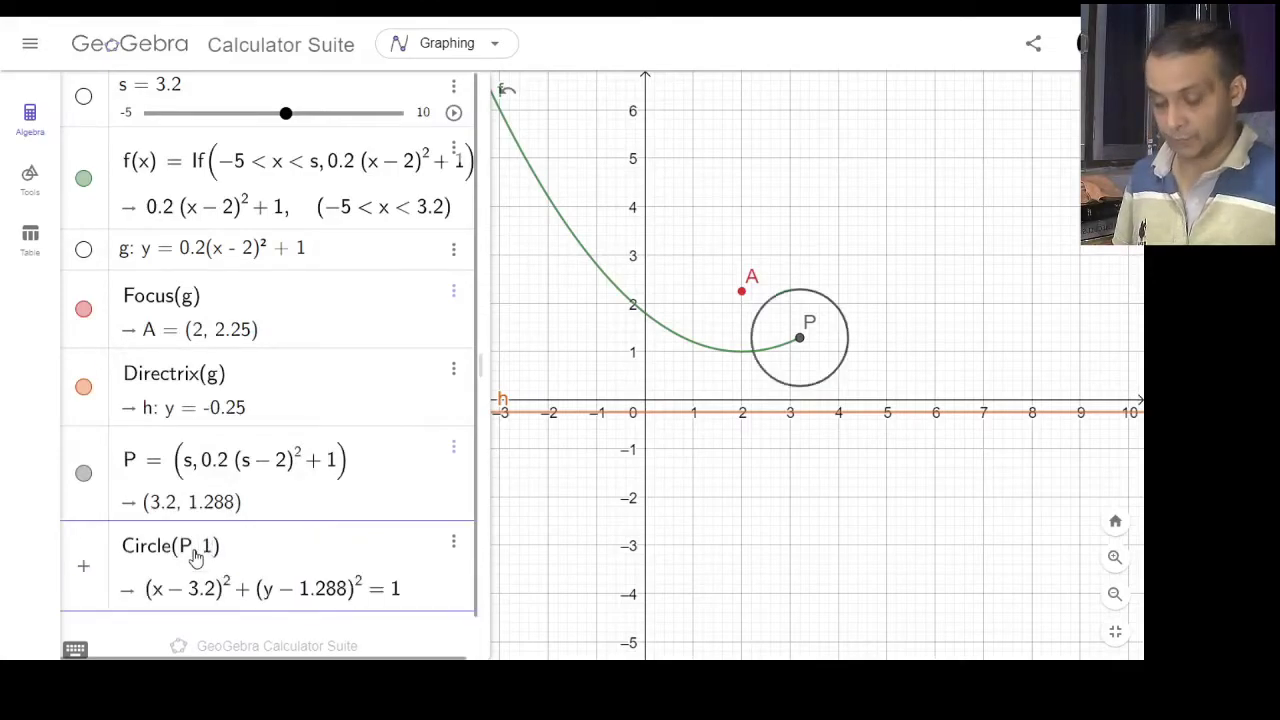
key(Return)
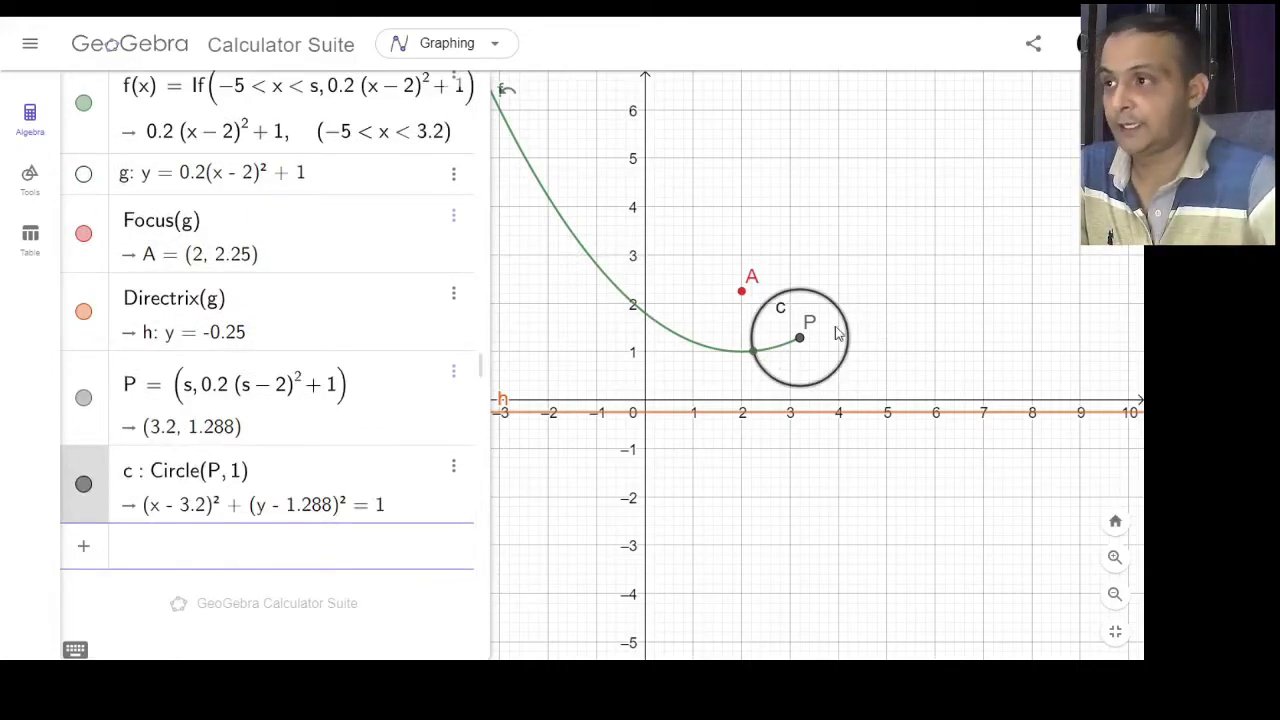
Create the intersection points of circle c and parabola g with the Intersect command and hide both points.
drag(477, 380, 478, 306)
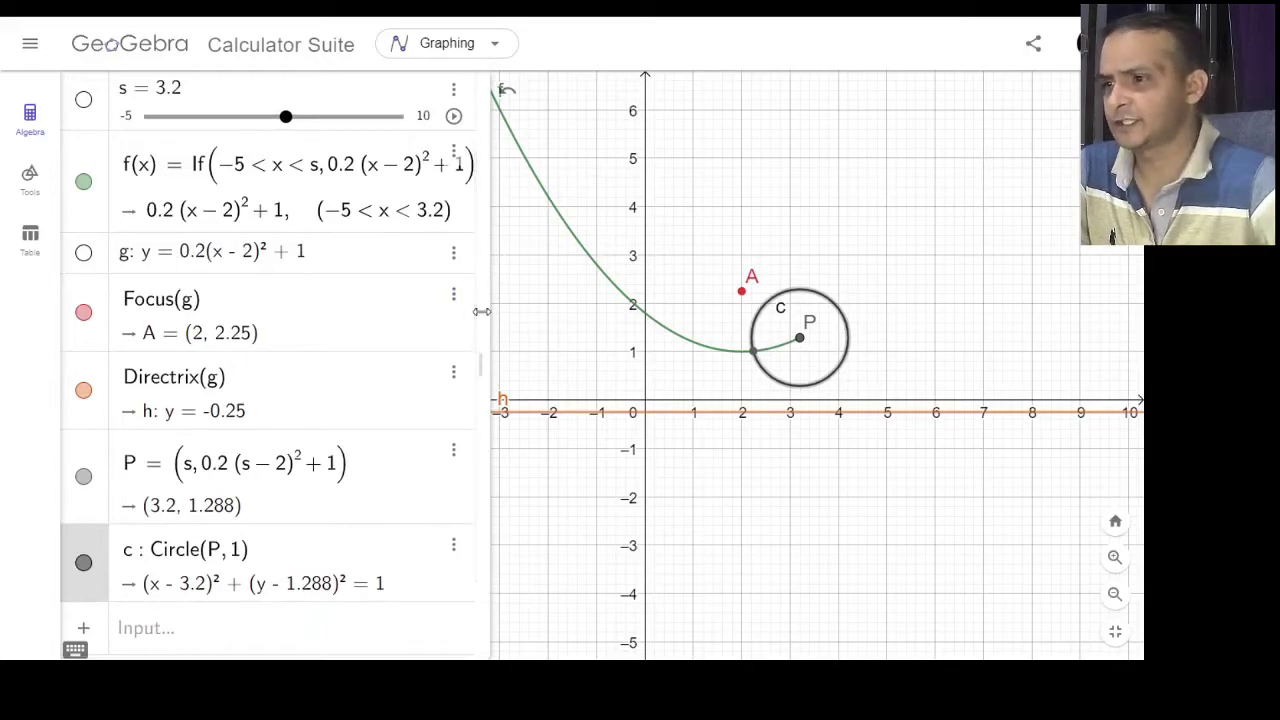
drag(476, 328, 476, 453)
click(213, 537)
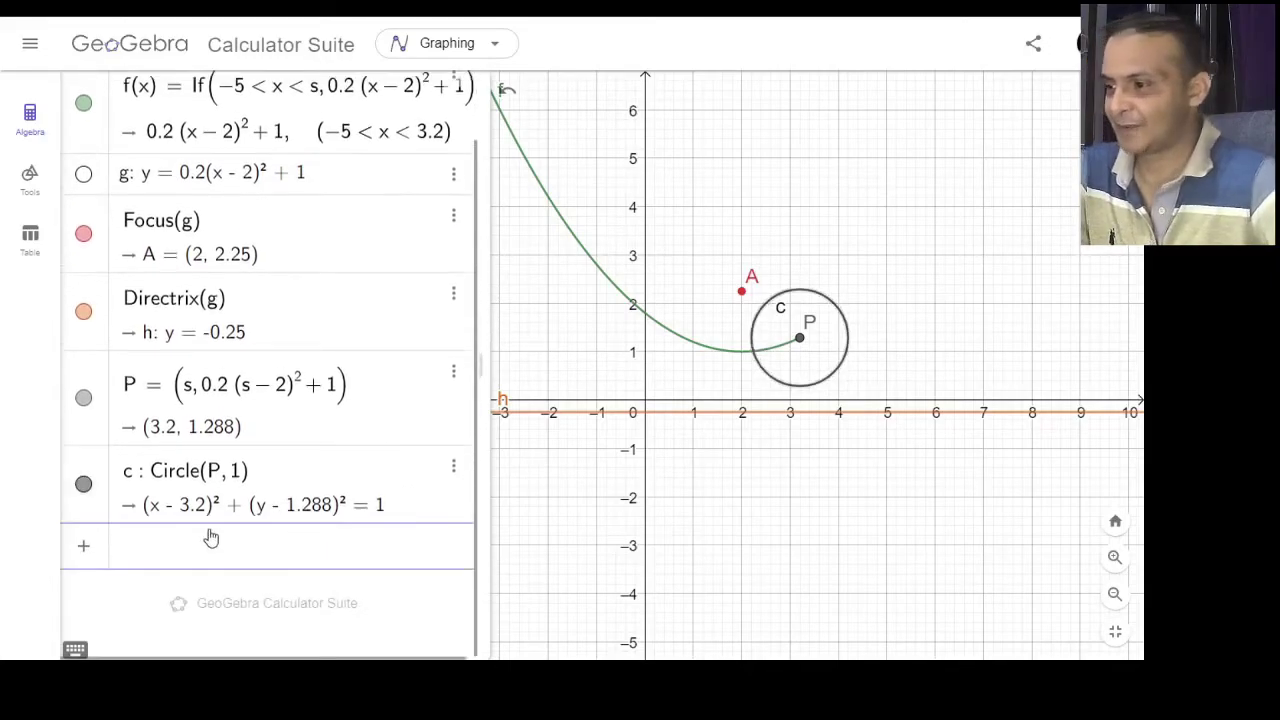
text(In)
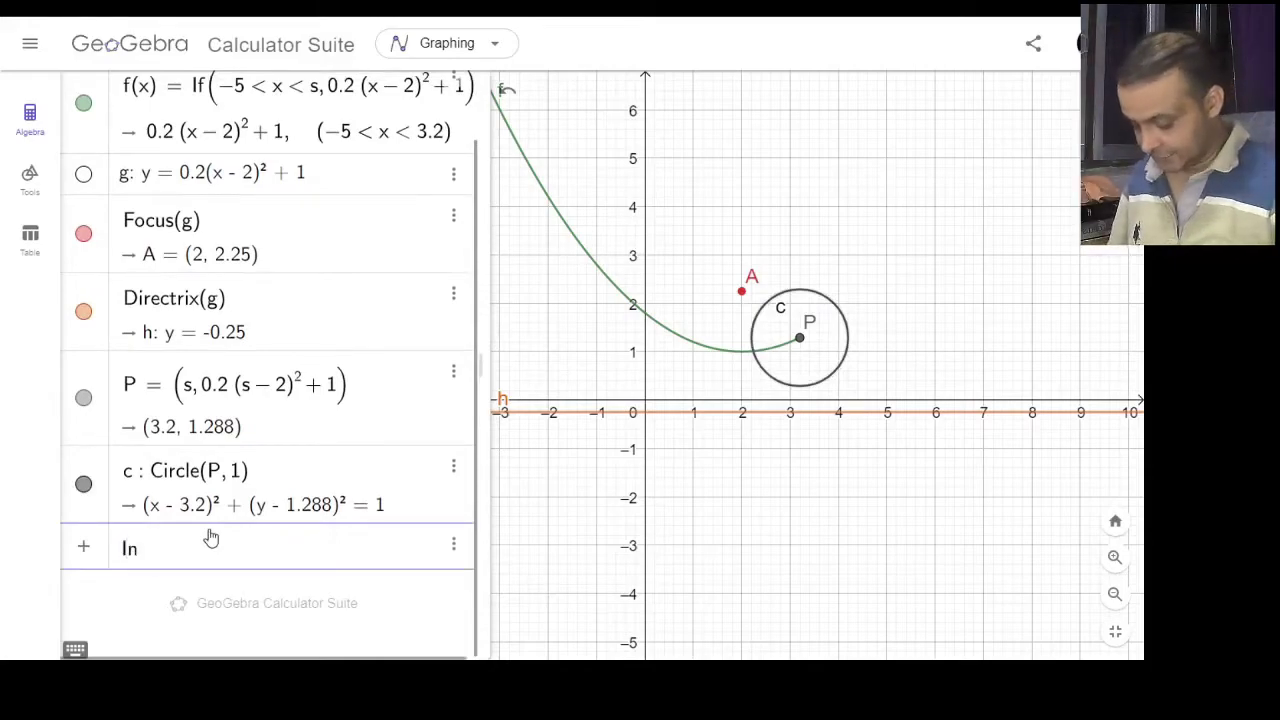
text(tersec)
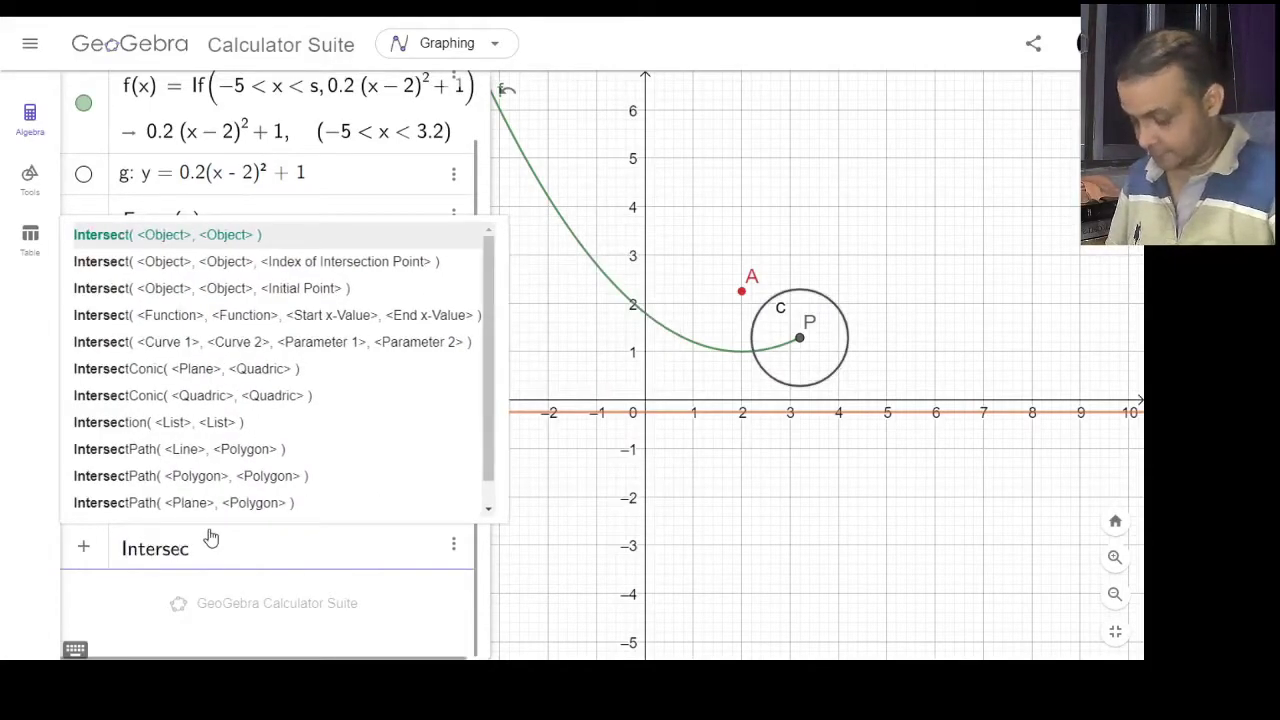
text(t)
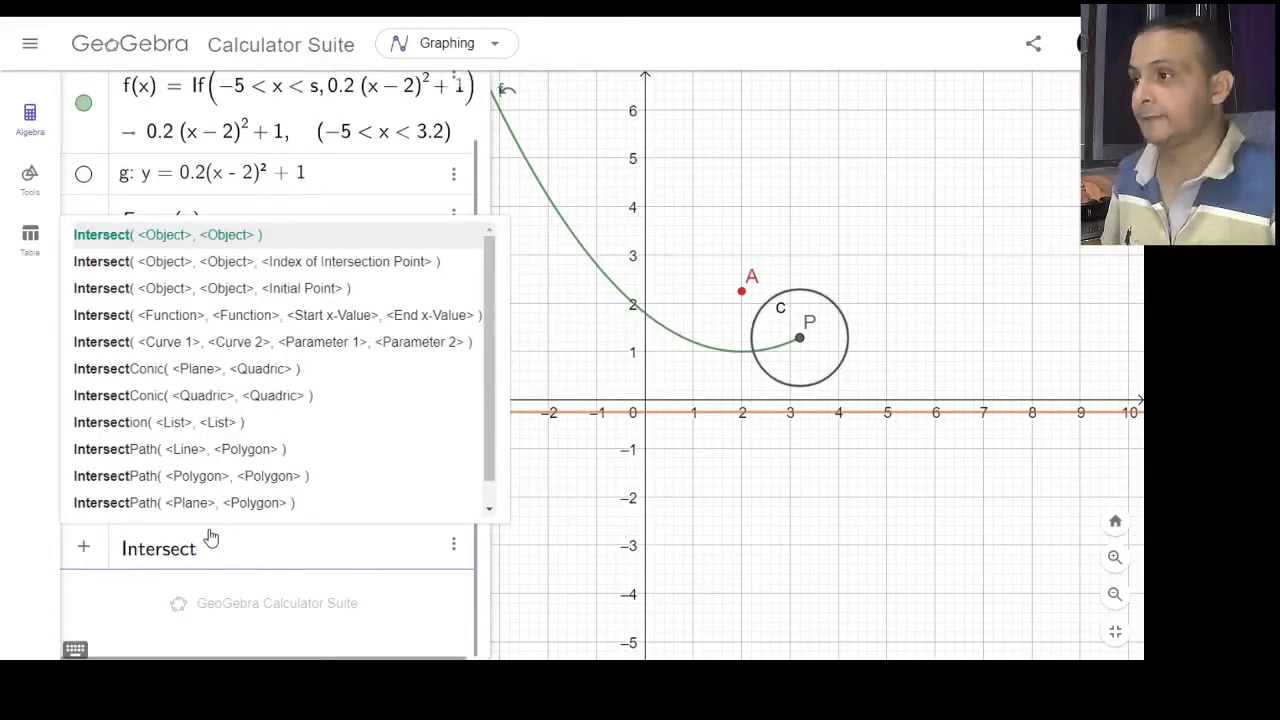
click(200, 234)
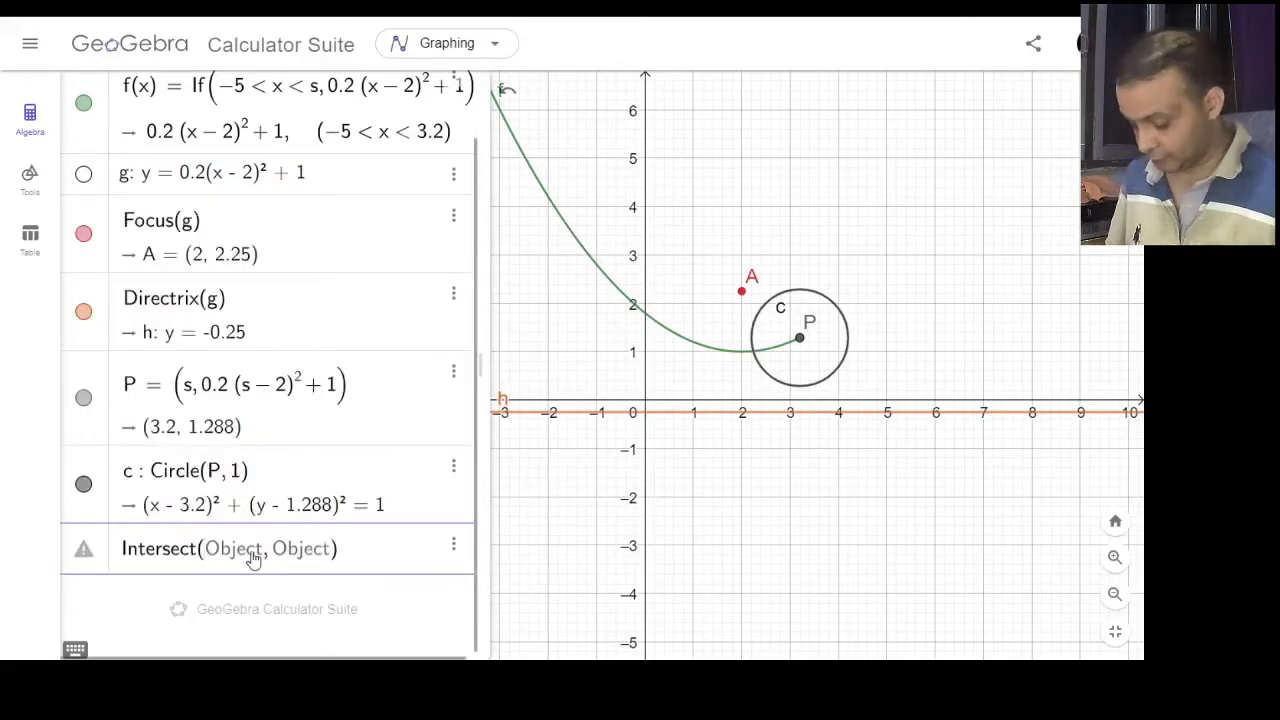
text(c, )
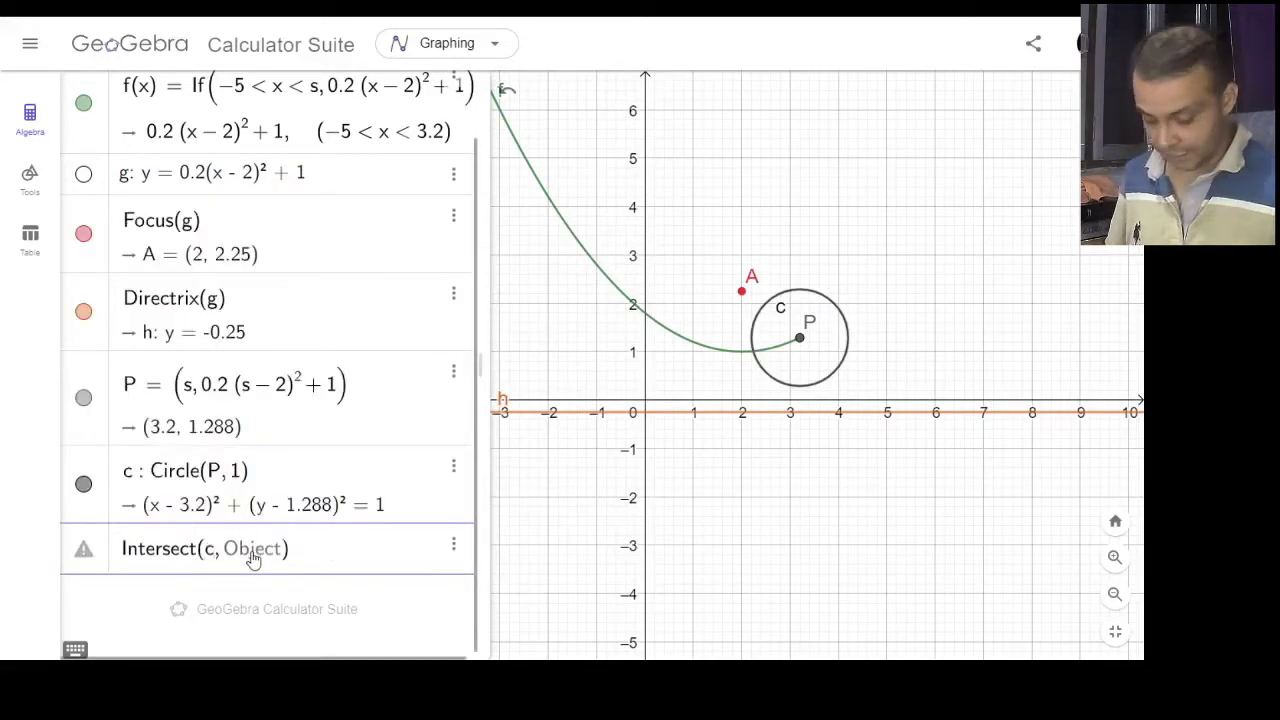
text(g)
key(Return)
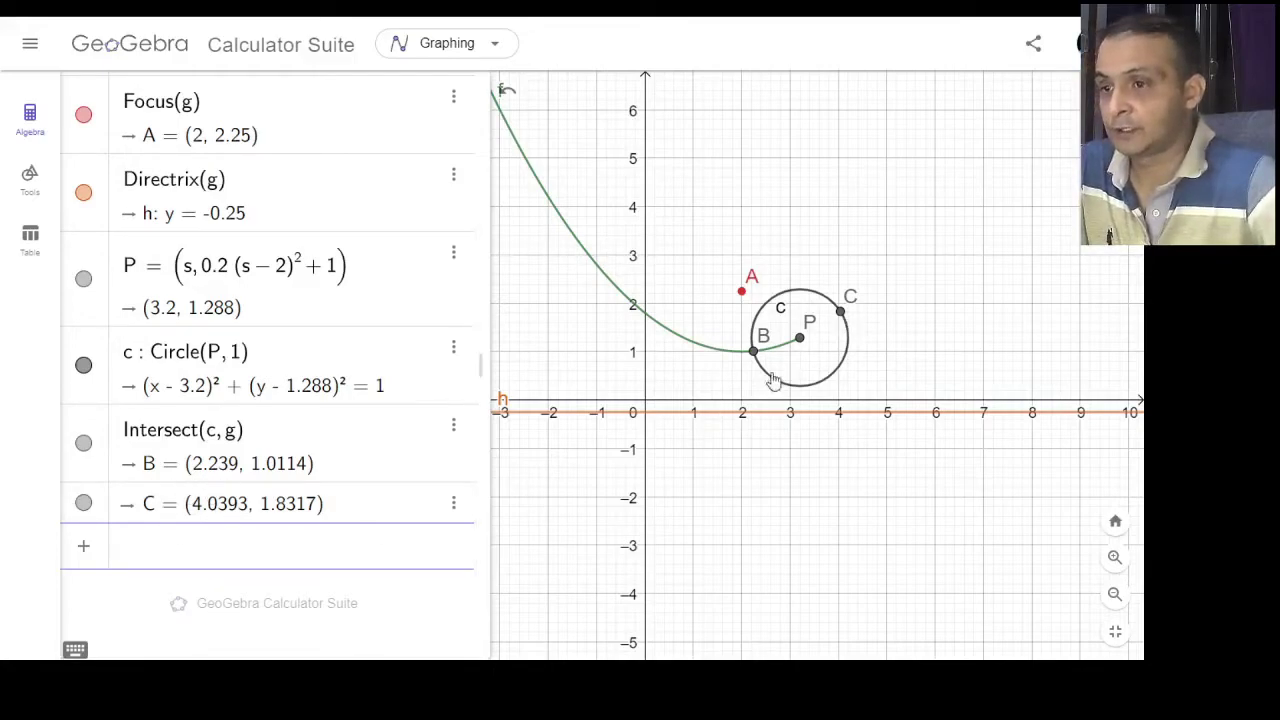
click(84, 446)
click(84, 506)
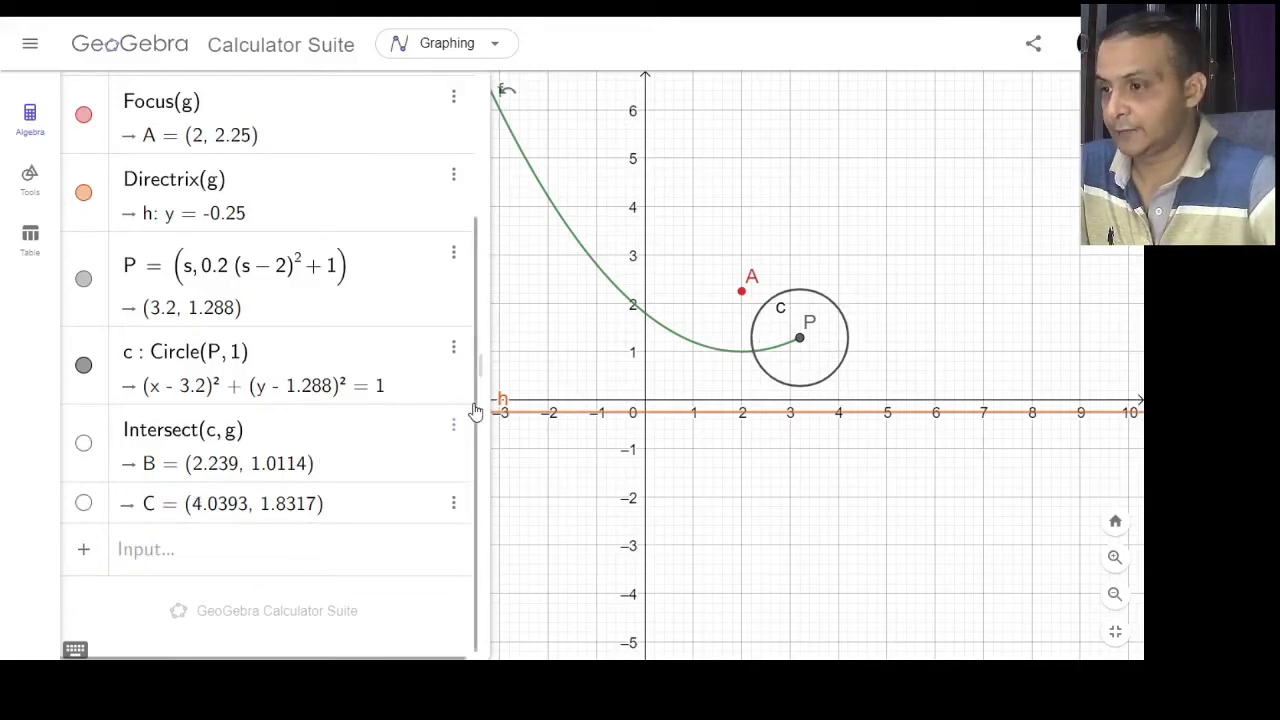
Insert the picture Bike.png from the 00 Pics folder into the graph.
click(33, 178)
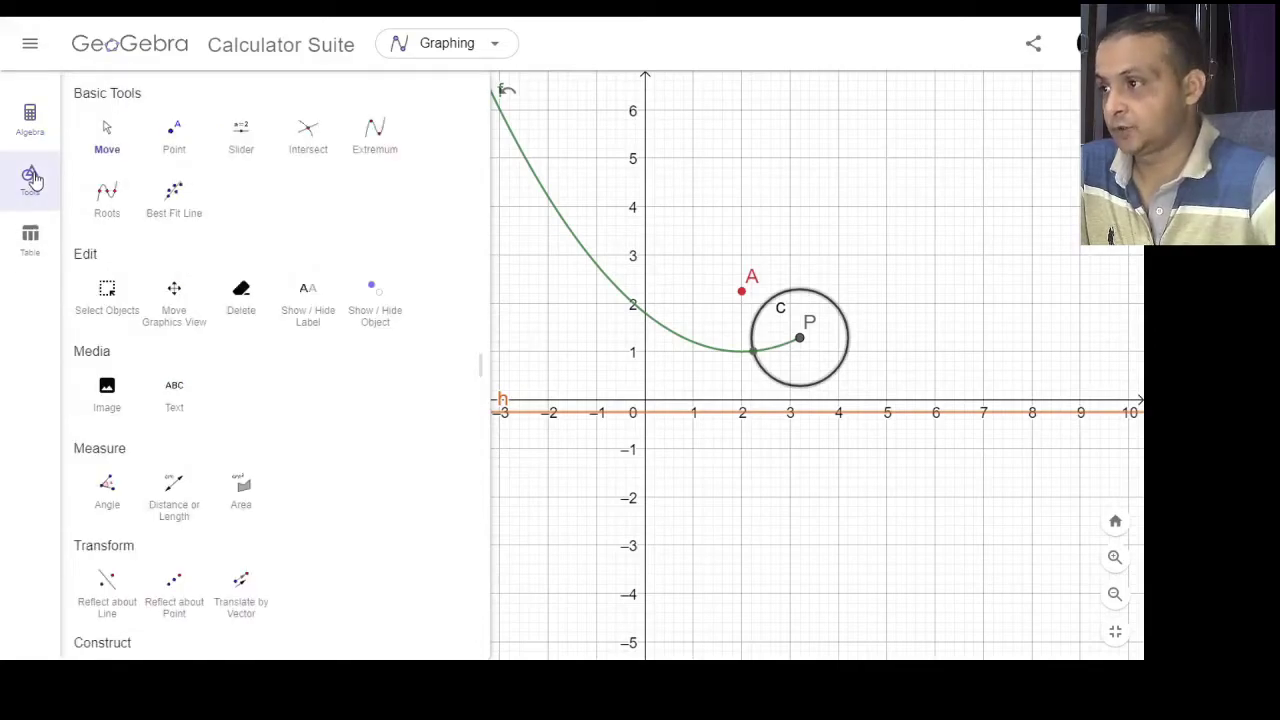
click(106, 392)
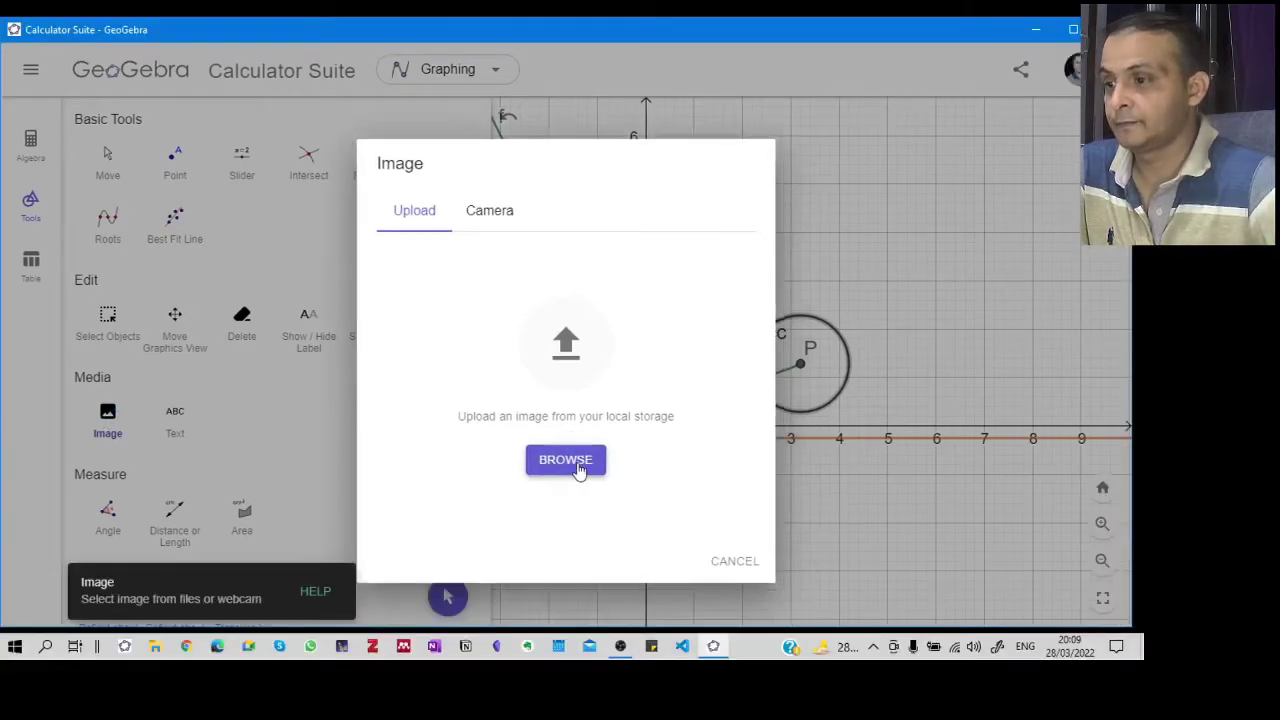
click(566, 460)
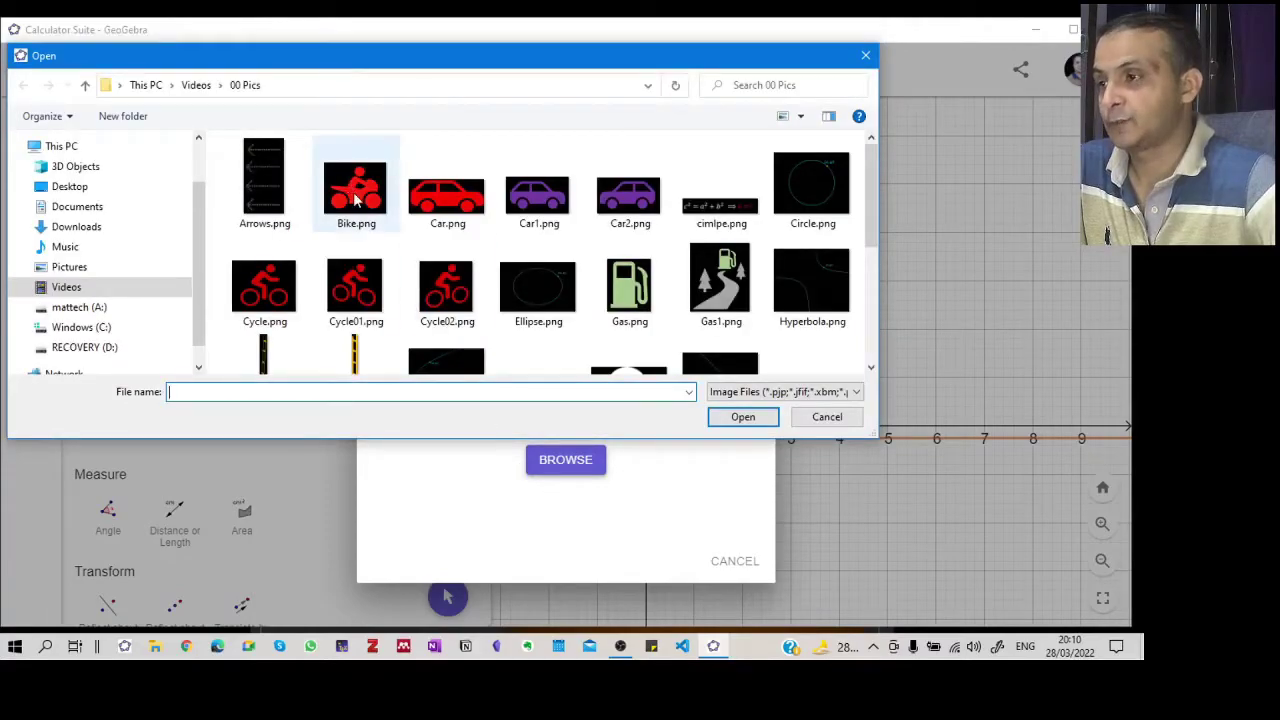
click(356, 200)
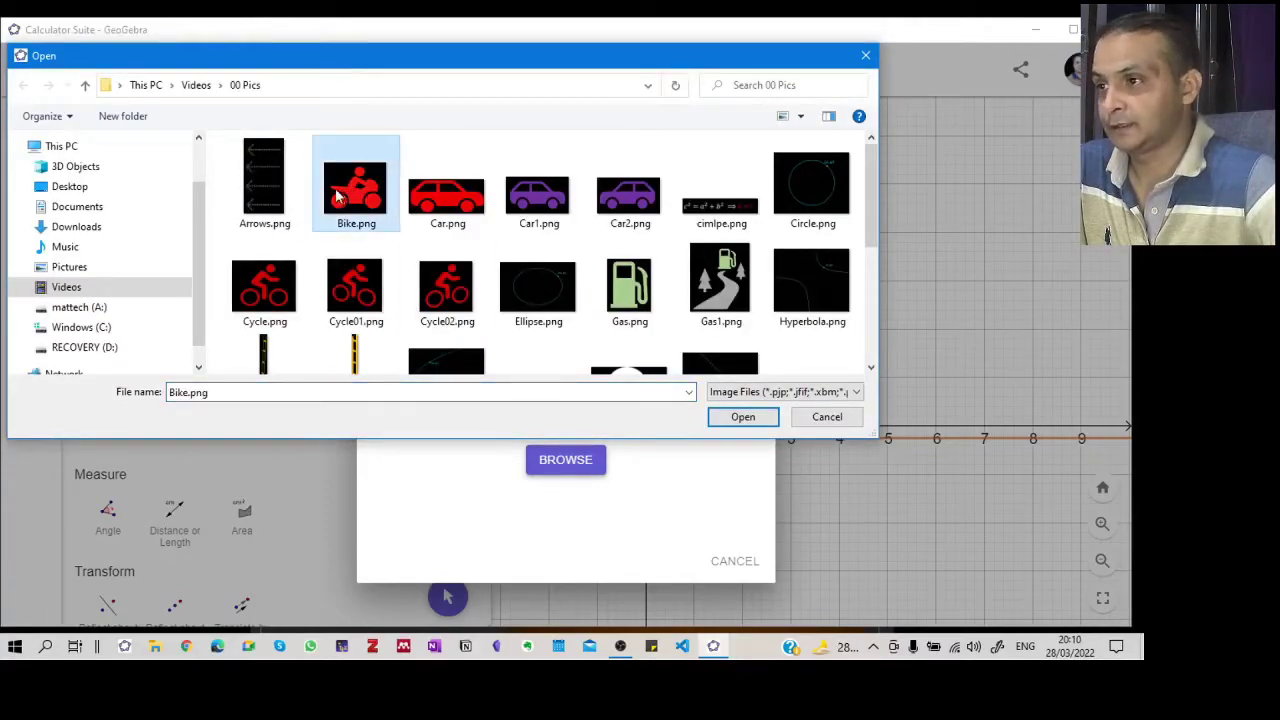
click(742, 417)
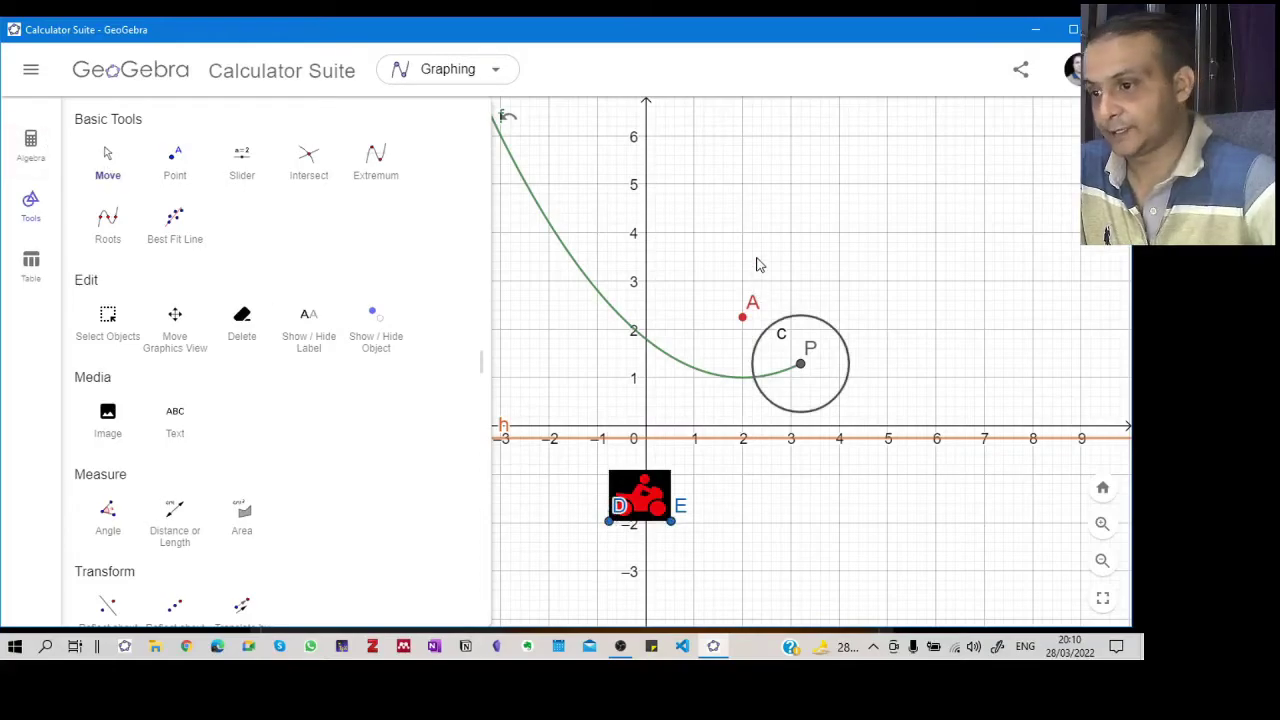
Anchor the bike image in its position settings with Corner 1 at B and Corner 2 at P, and close the settings.
click(31, 143)
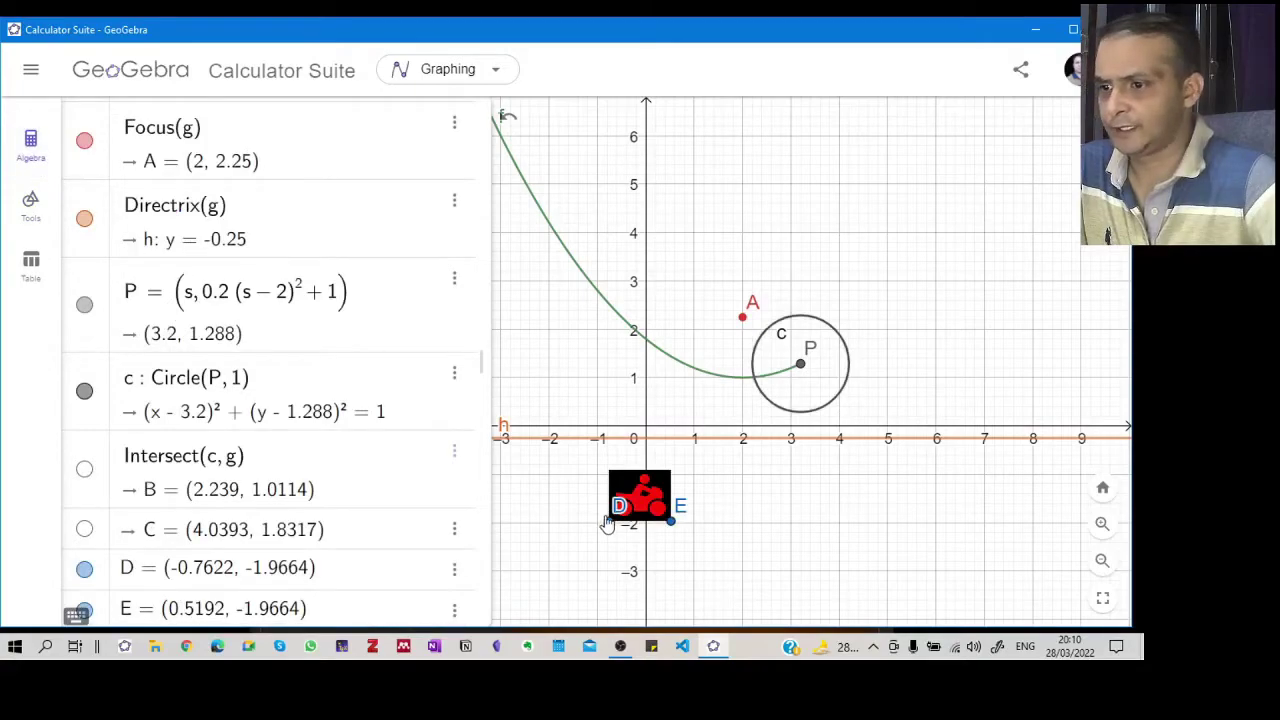
drag(769, 509, 771, 395)
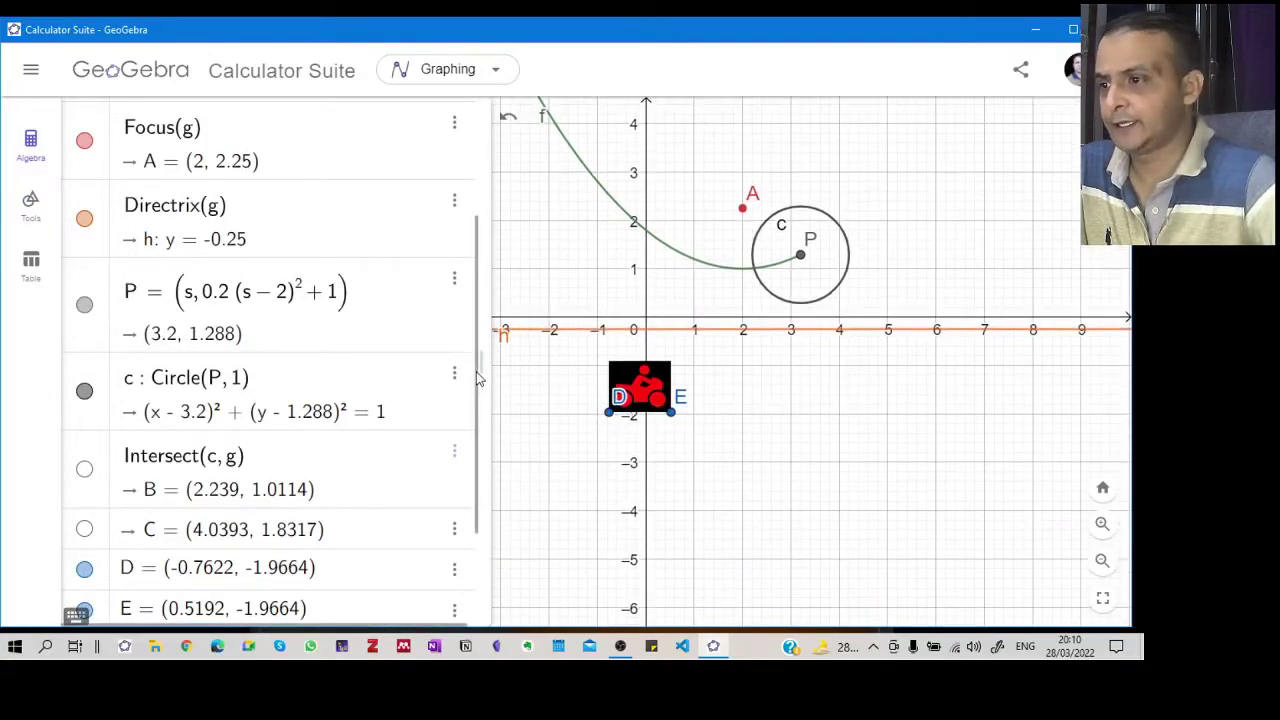
drag(480, 371, 483, 517)
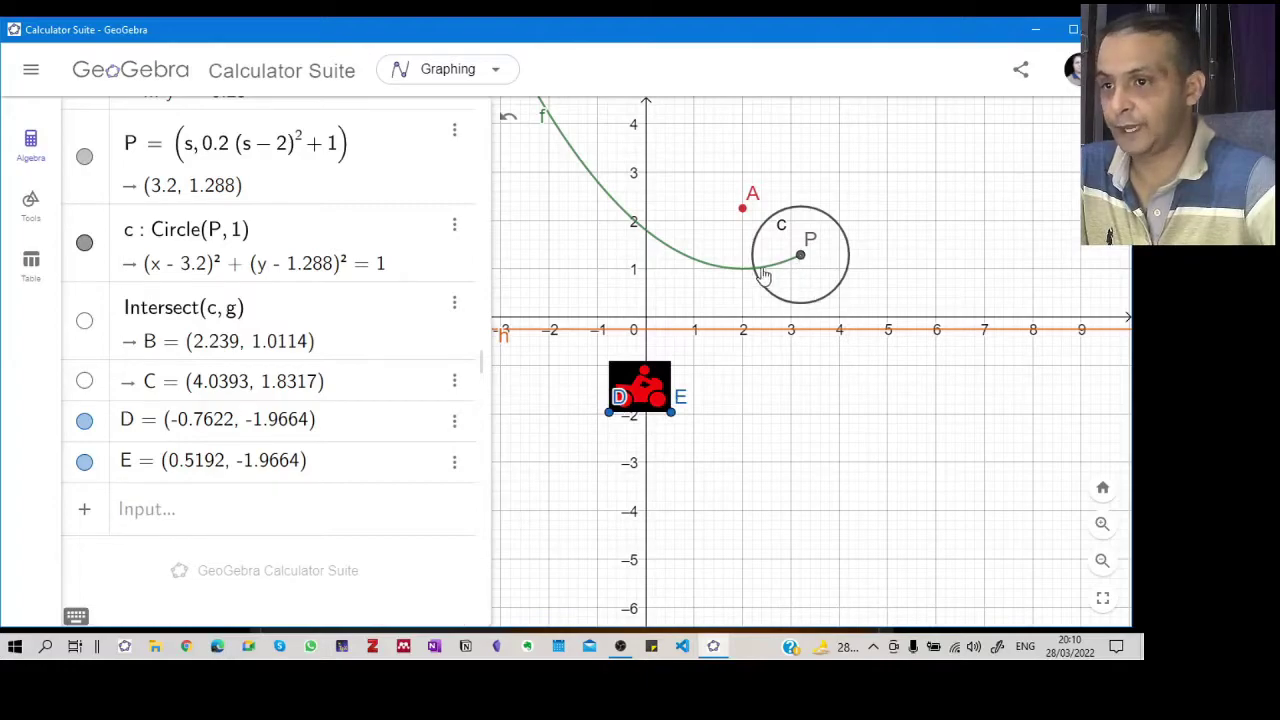
right_click(643, 388)
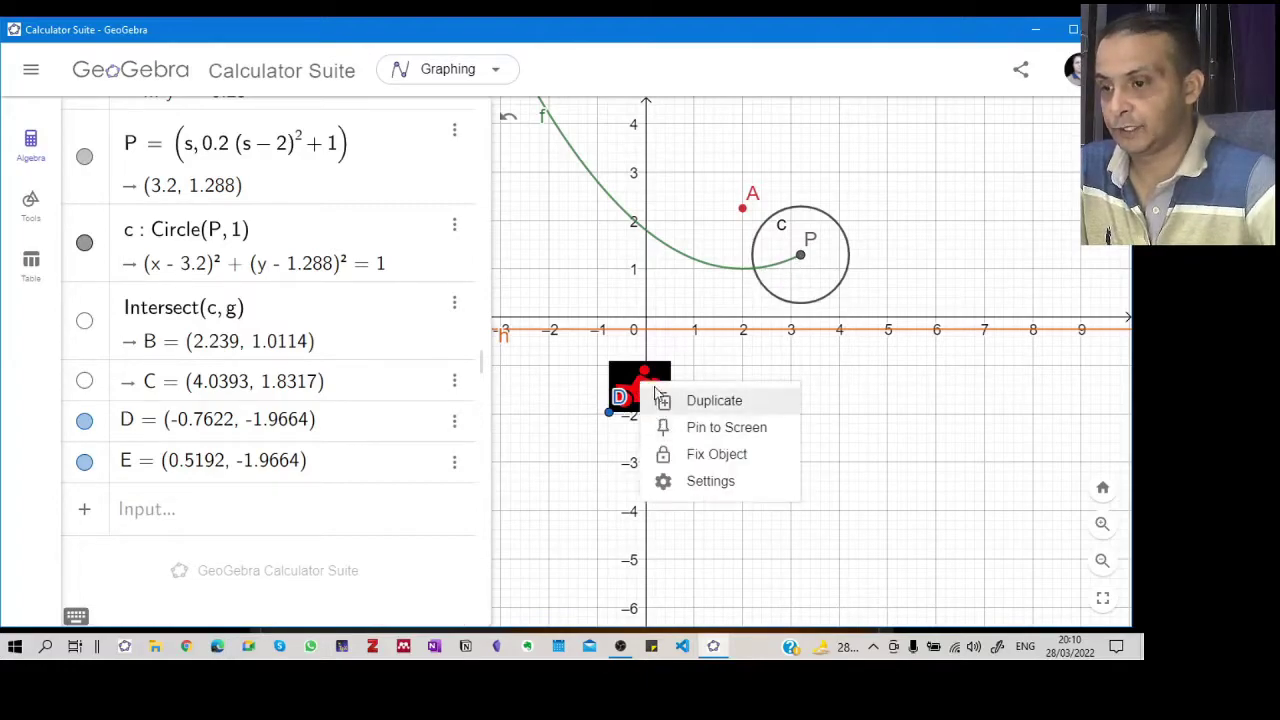
click(803, 354)
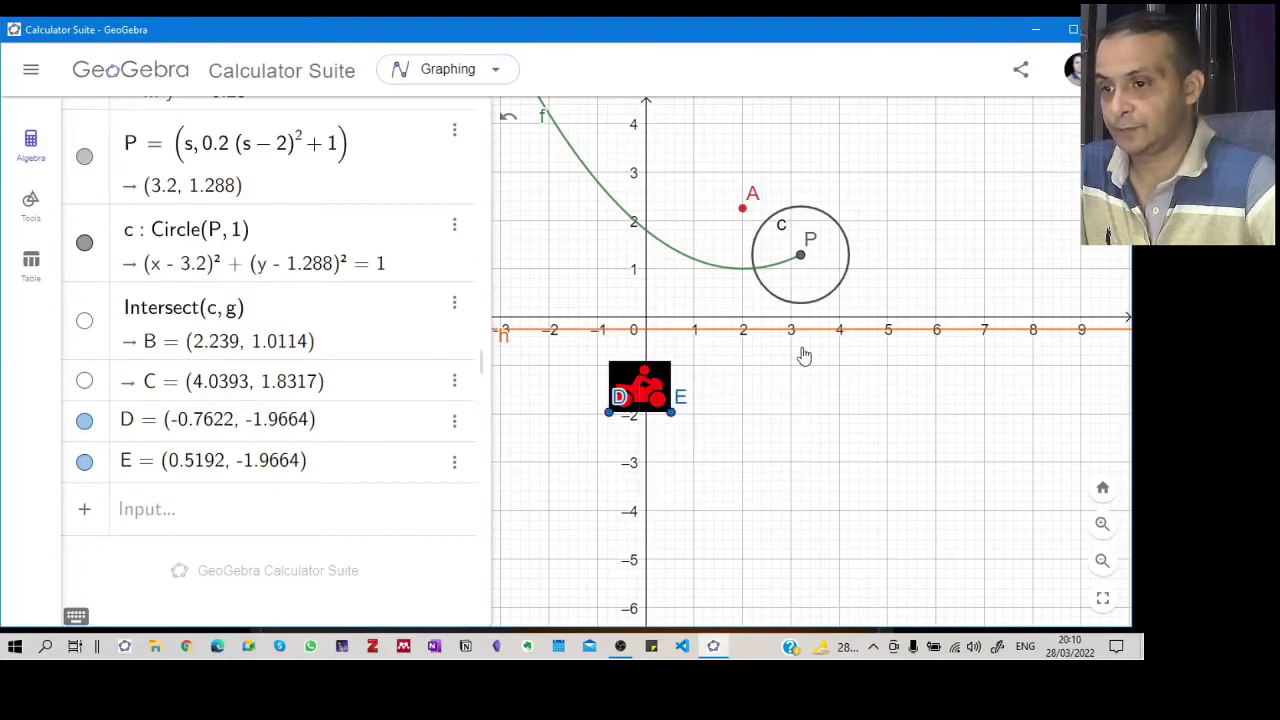
right_click(648, 384)
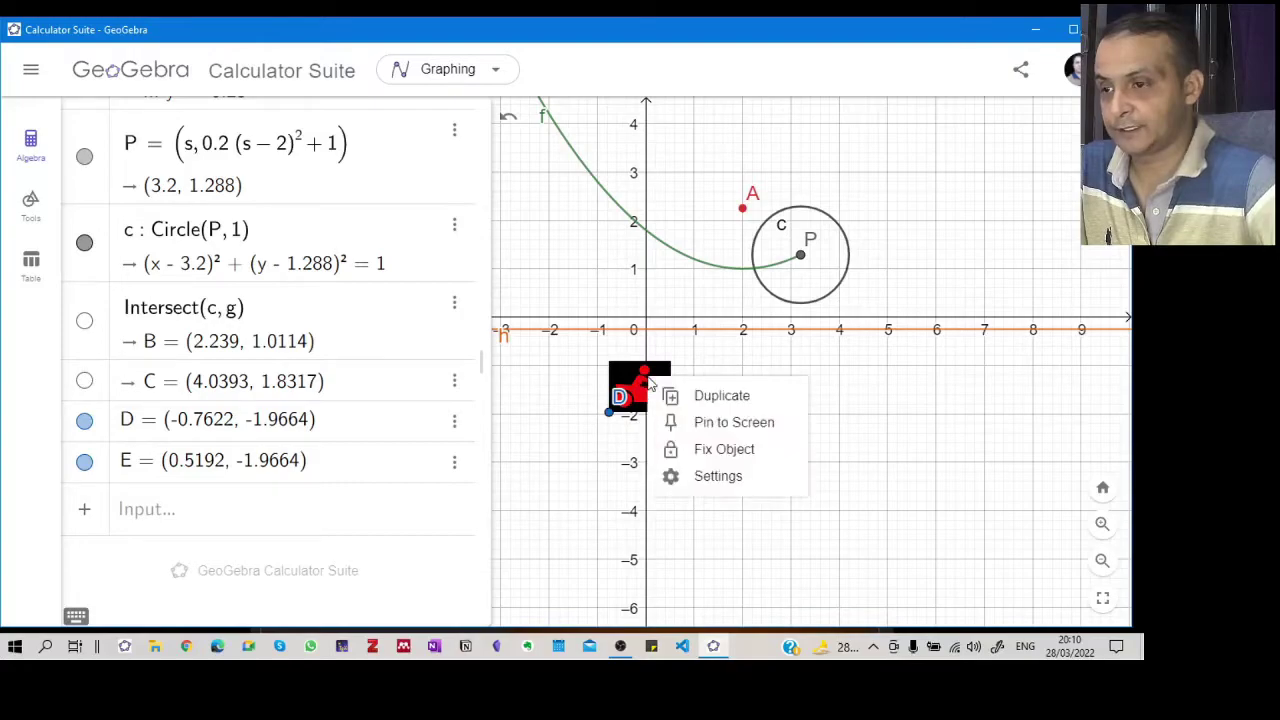
click(722, 480)
click(896, 116)
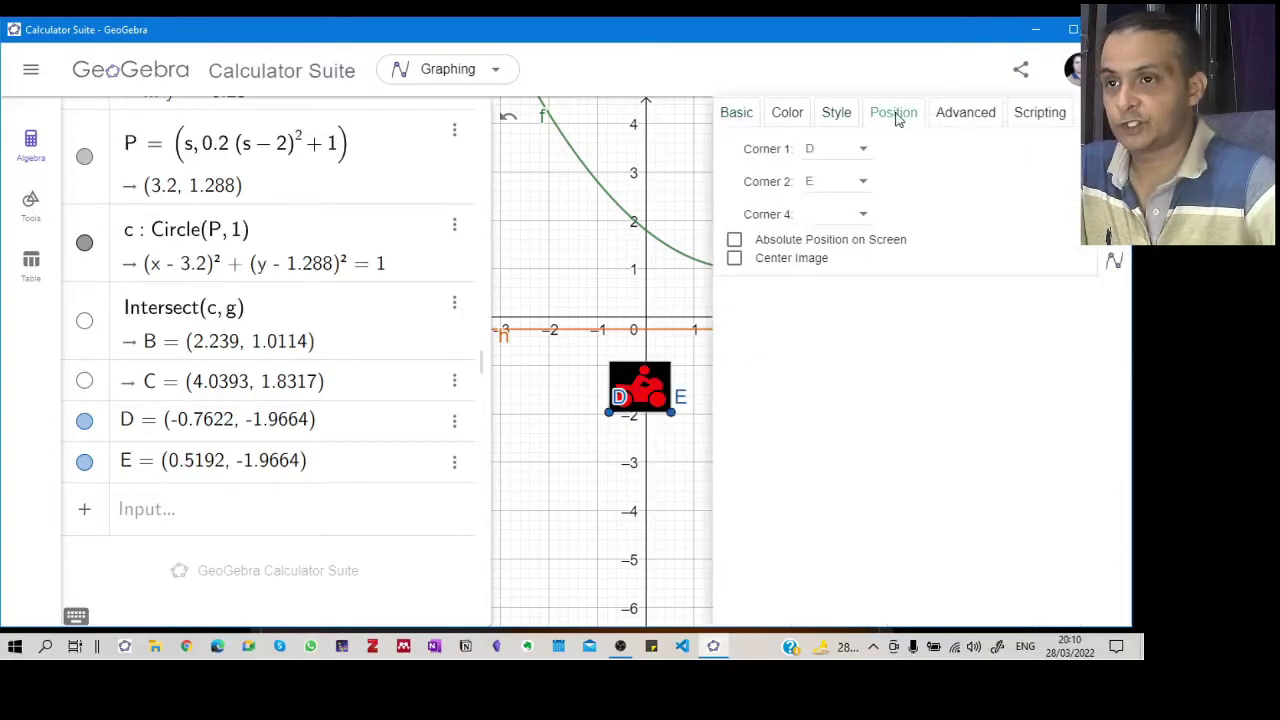
click(865, 152)
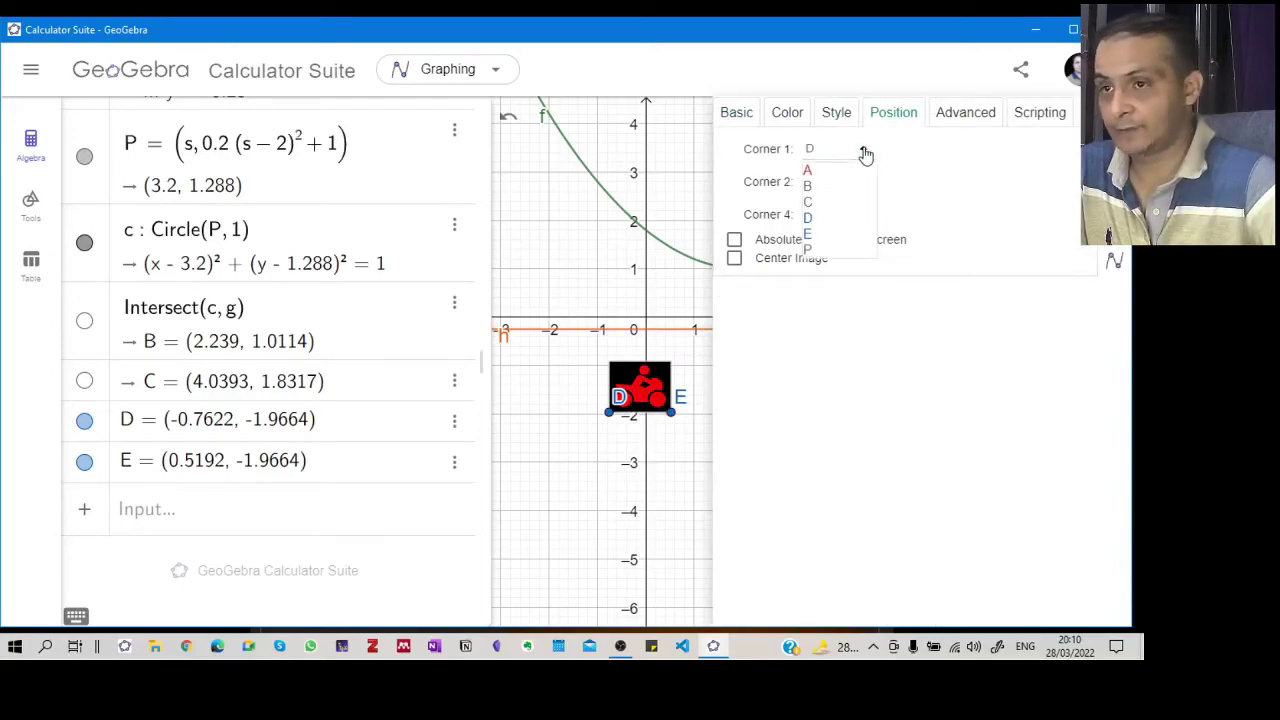
click(813, 195)
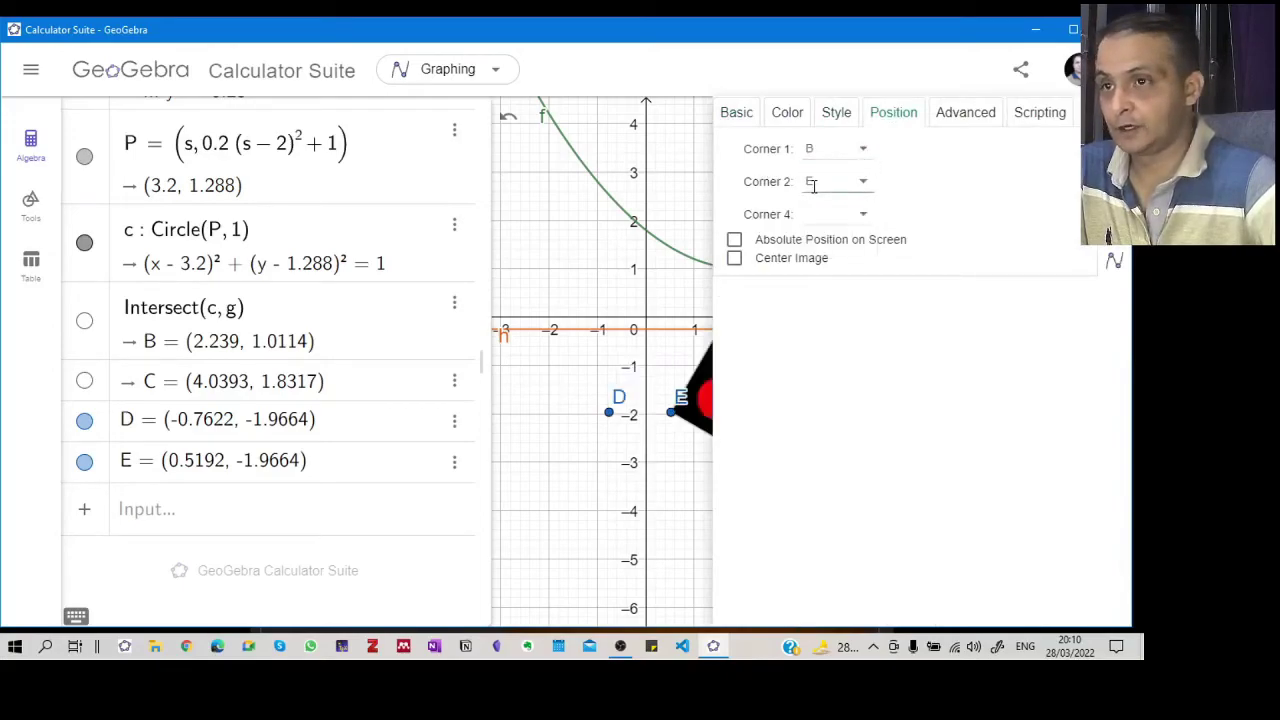
click(866, 185)
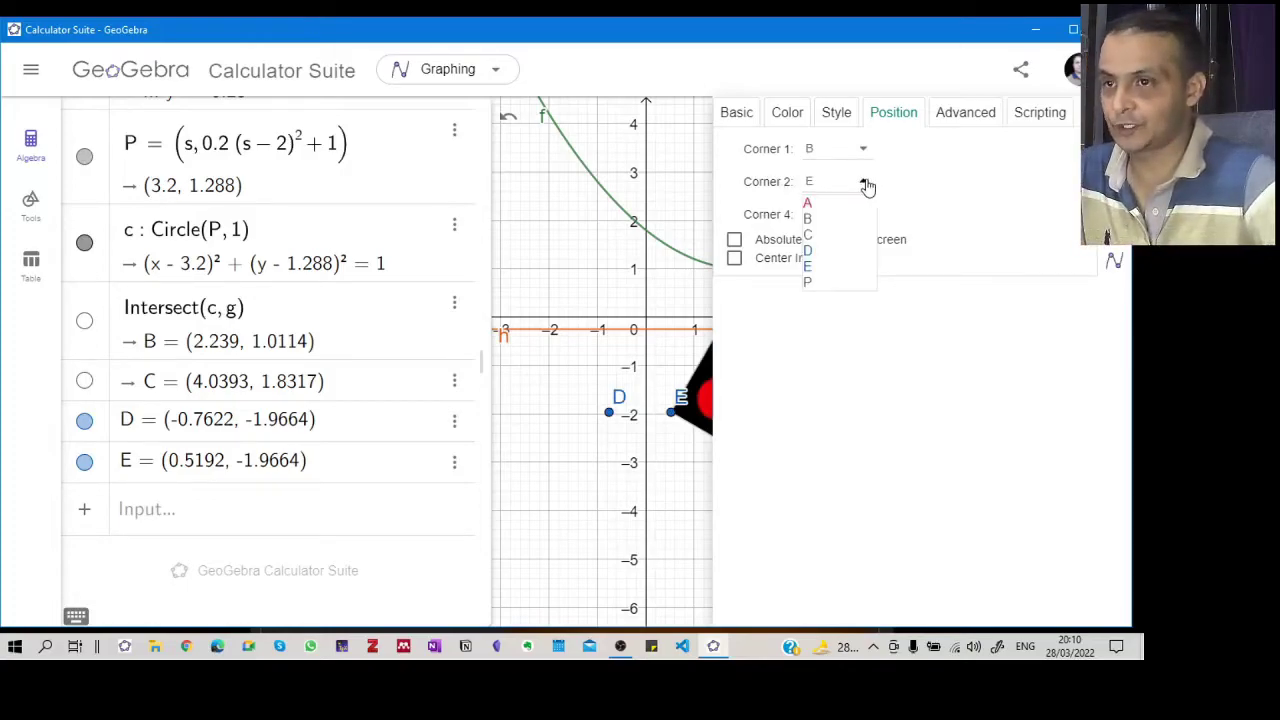
click(809, 287)
click(1110, 112)
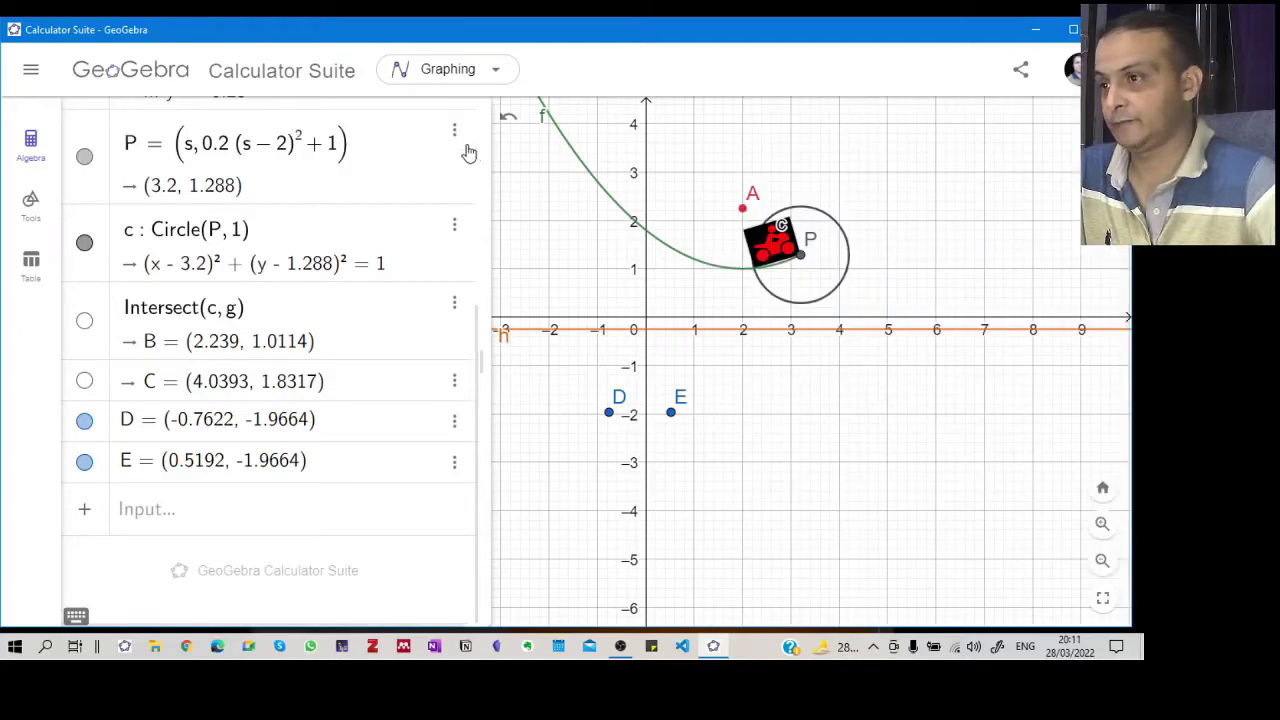
Move slider s to 7.2 to check how the bike image travels along the parabola.
drag(526, 263, 527, 337)
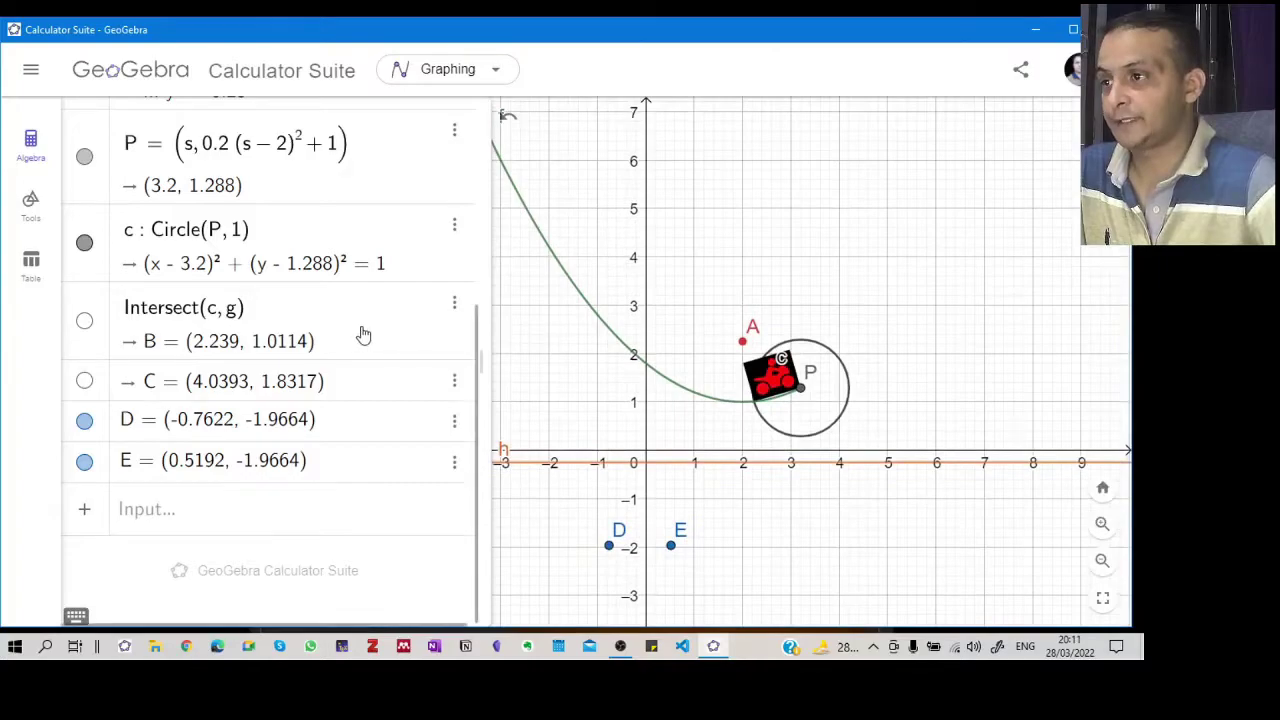
scroll(363, 329, up, 5)
drag(286, 145, 352, 145)
drag(960, 277, 833, 385)
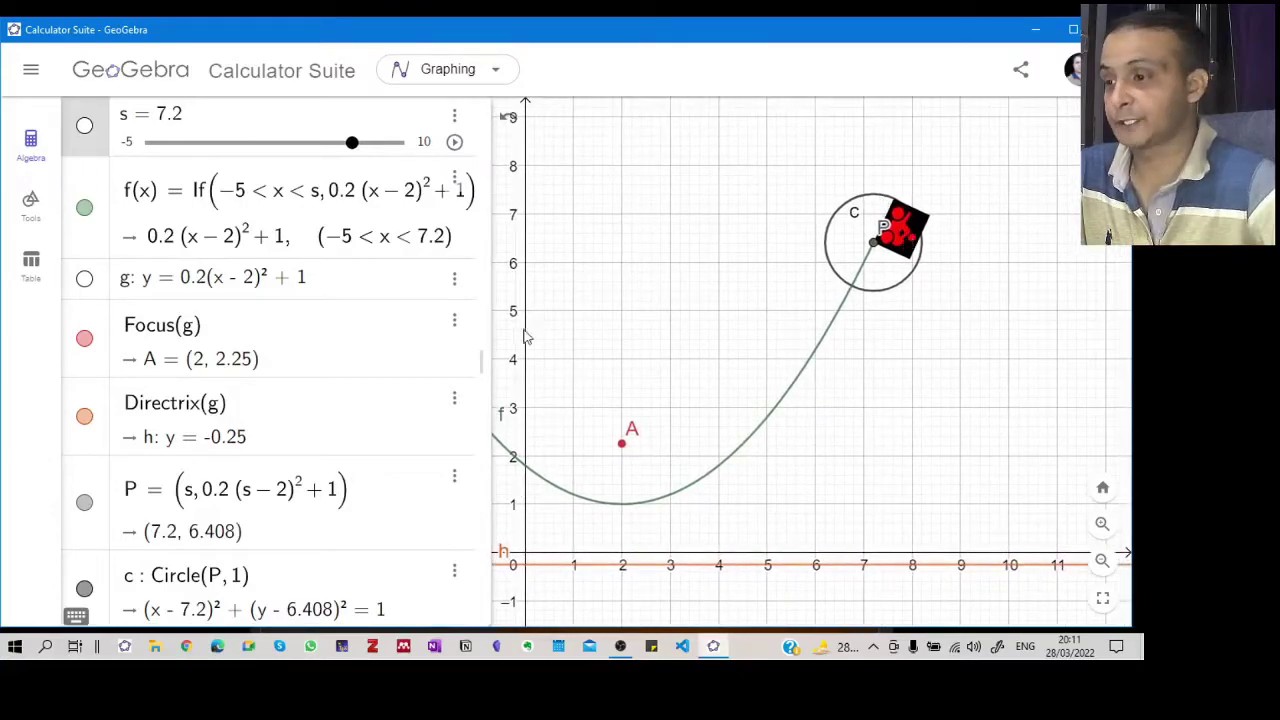
Show the hidden intersection points B and C of circle c and parabola g again.
drag(476, 200, 466, 420)
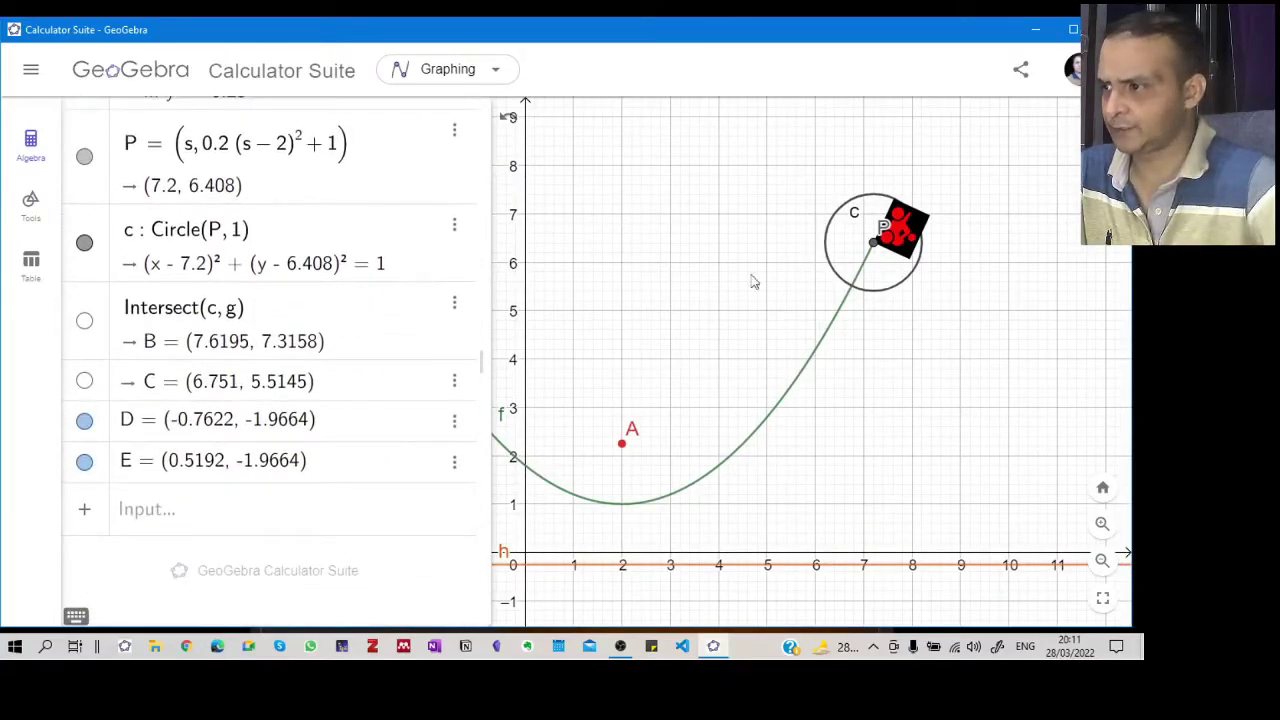
click(85, 322)
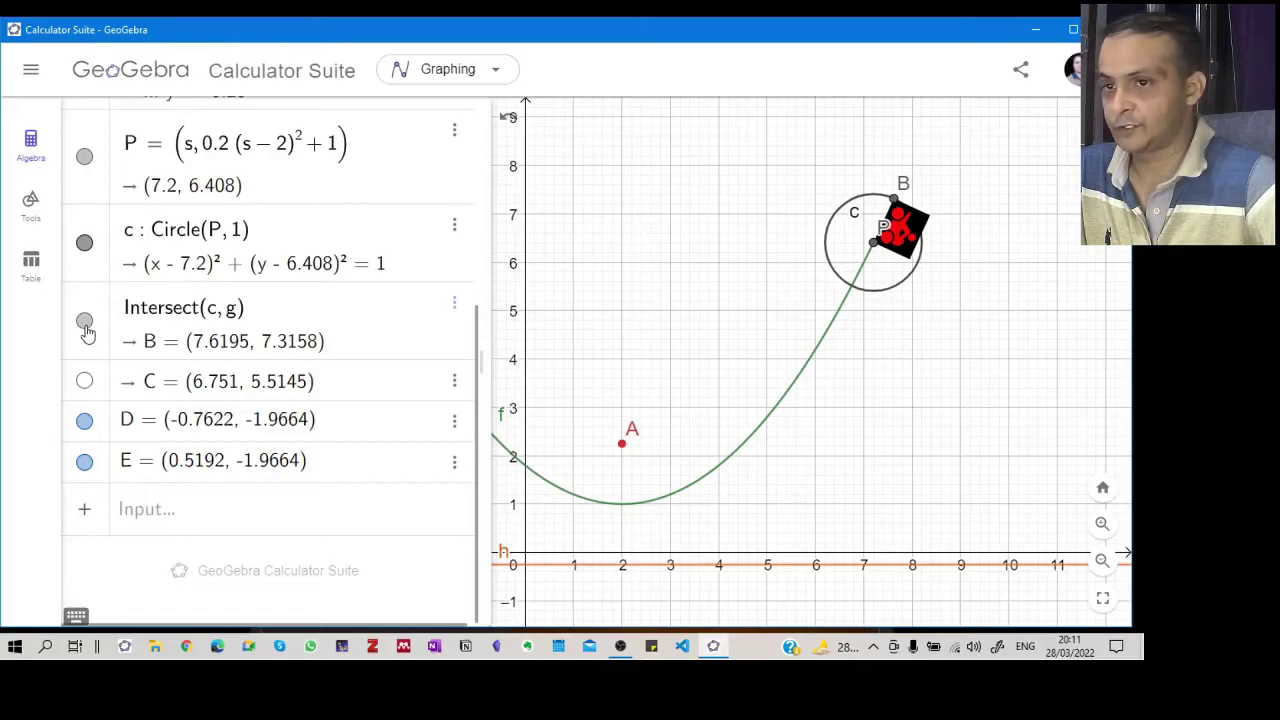
click(85, 381)
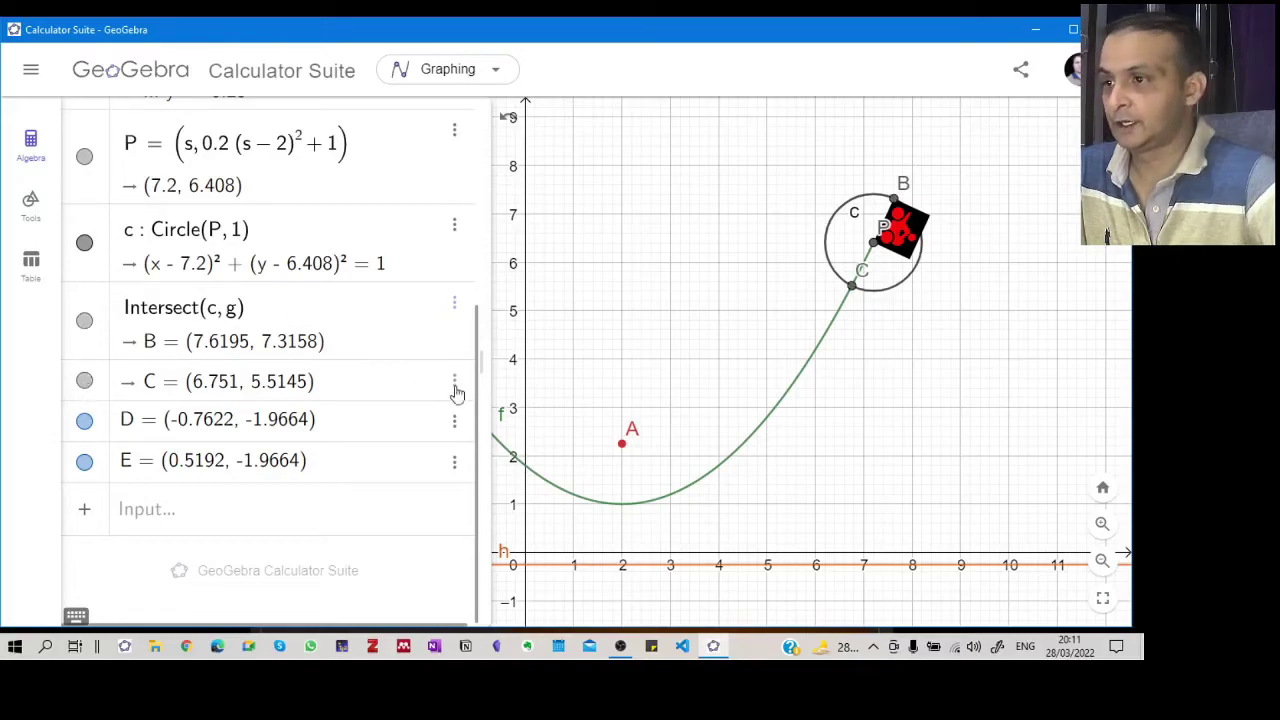
Move slider s to 5.3, 7.5 and 6.9 to examine how points B and C and the bike image behave along the curve.
scroll(477, 408, up, 5)
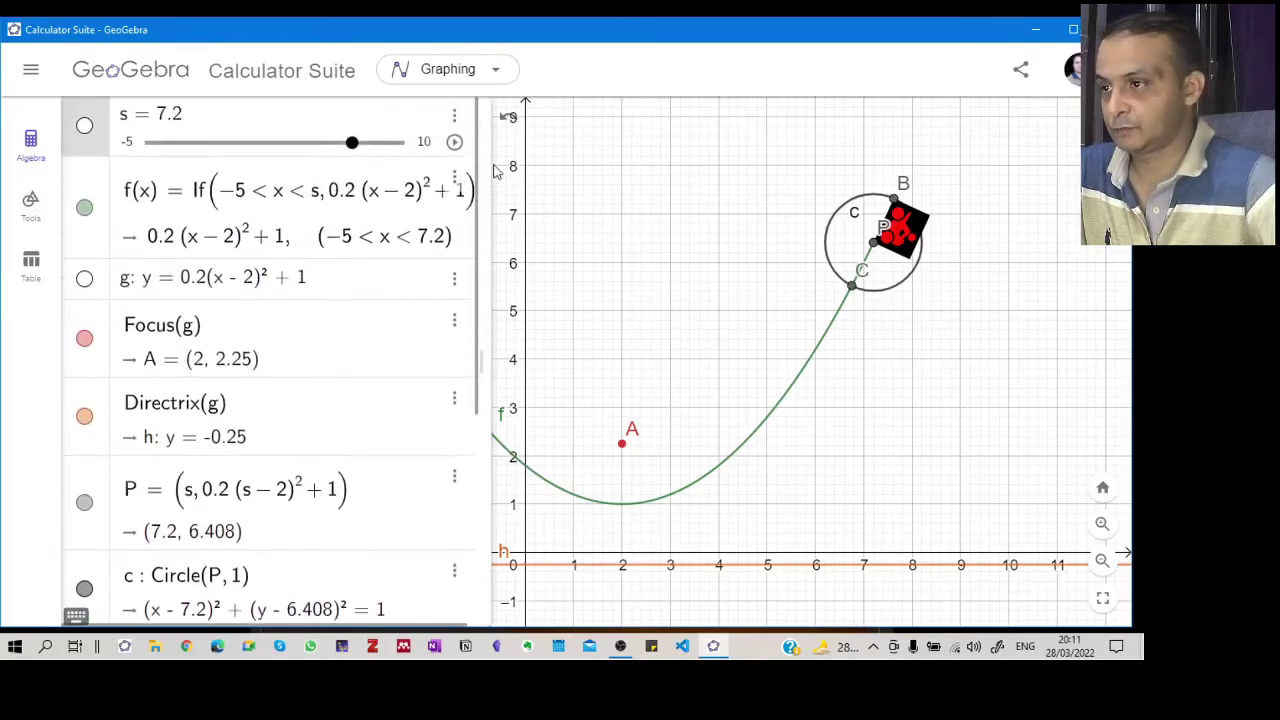
drag(351, 145, 320, 145)
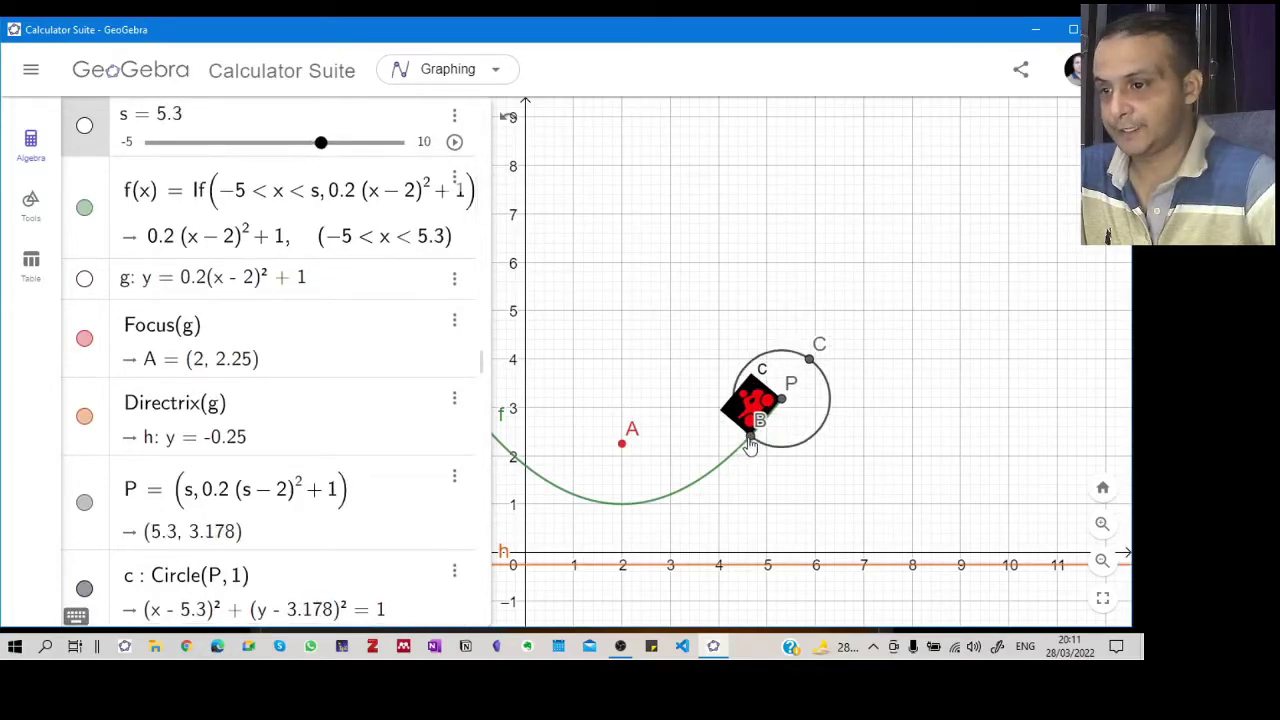
drag(326, 145, 360, 153)
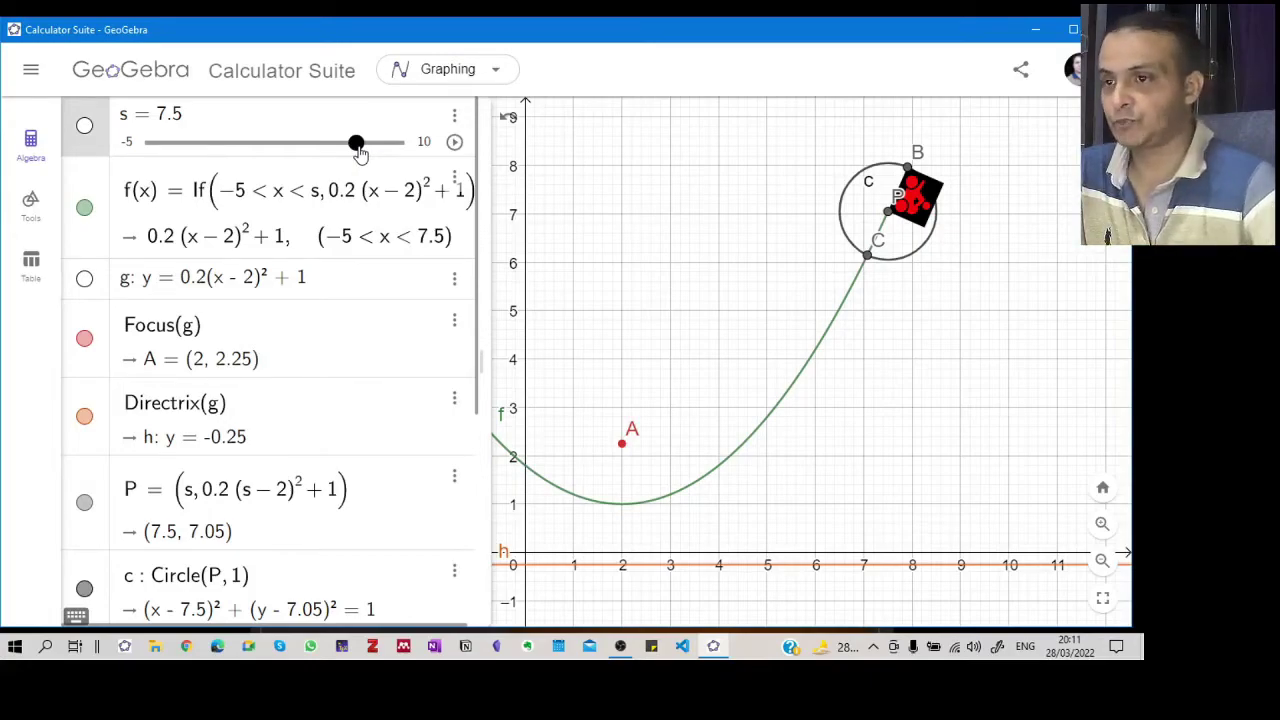
drag(357, 148, 347, 148)
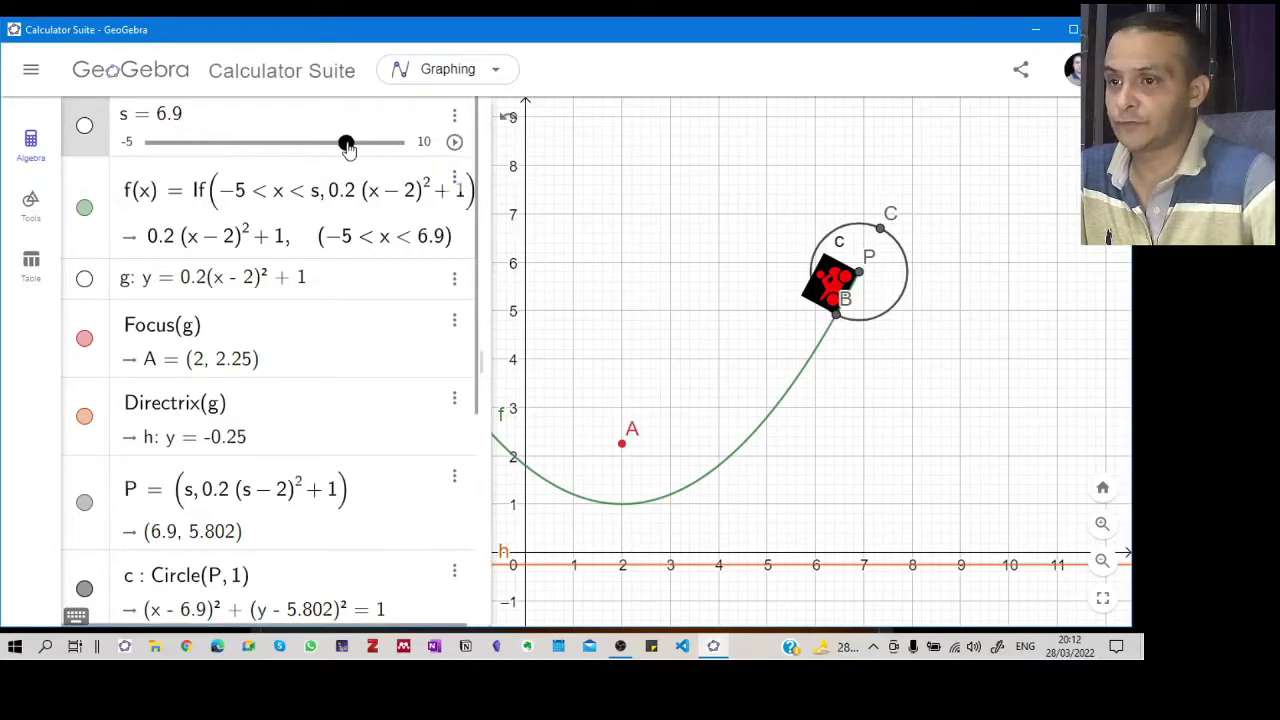
drag(347, 146, 345, 146)
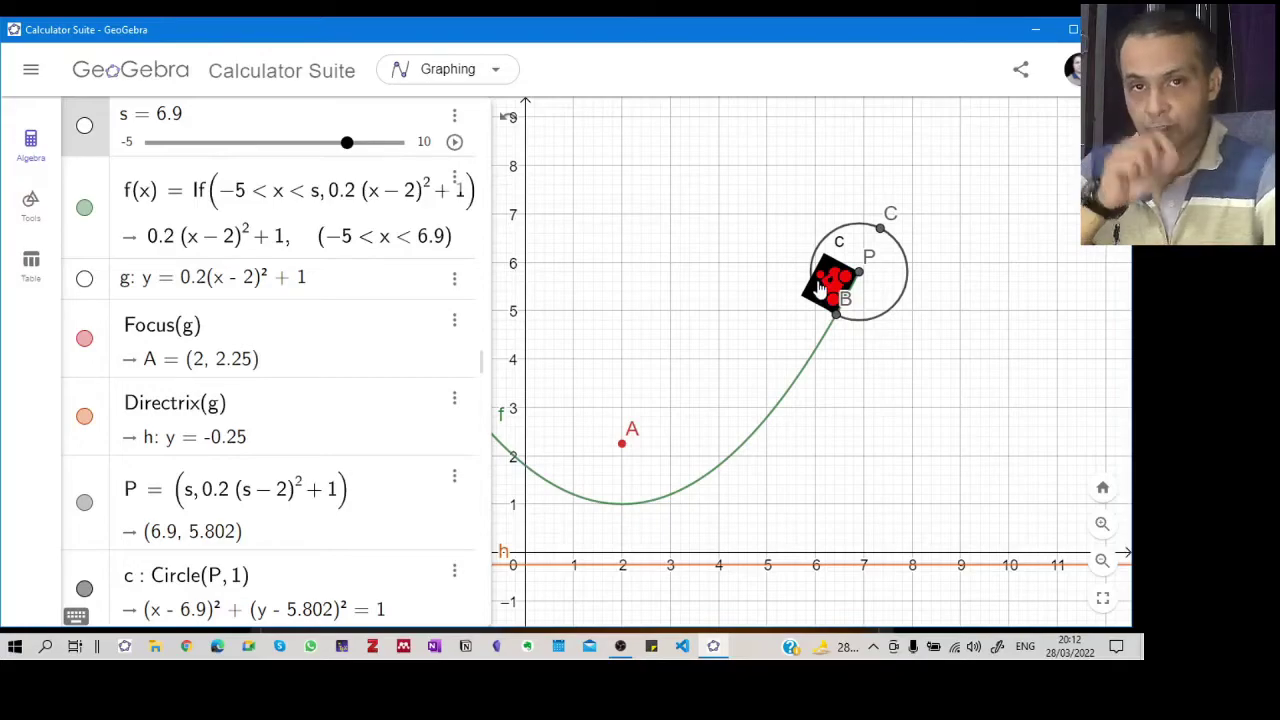
Insert Bike.png from the 00 Pics folder as a second bike image in the graphics view.
click(33, 218)
click(110, 428)
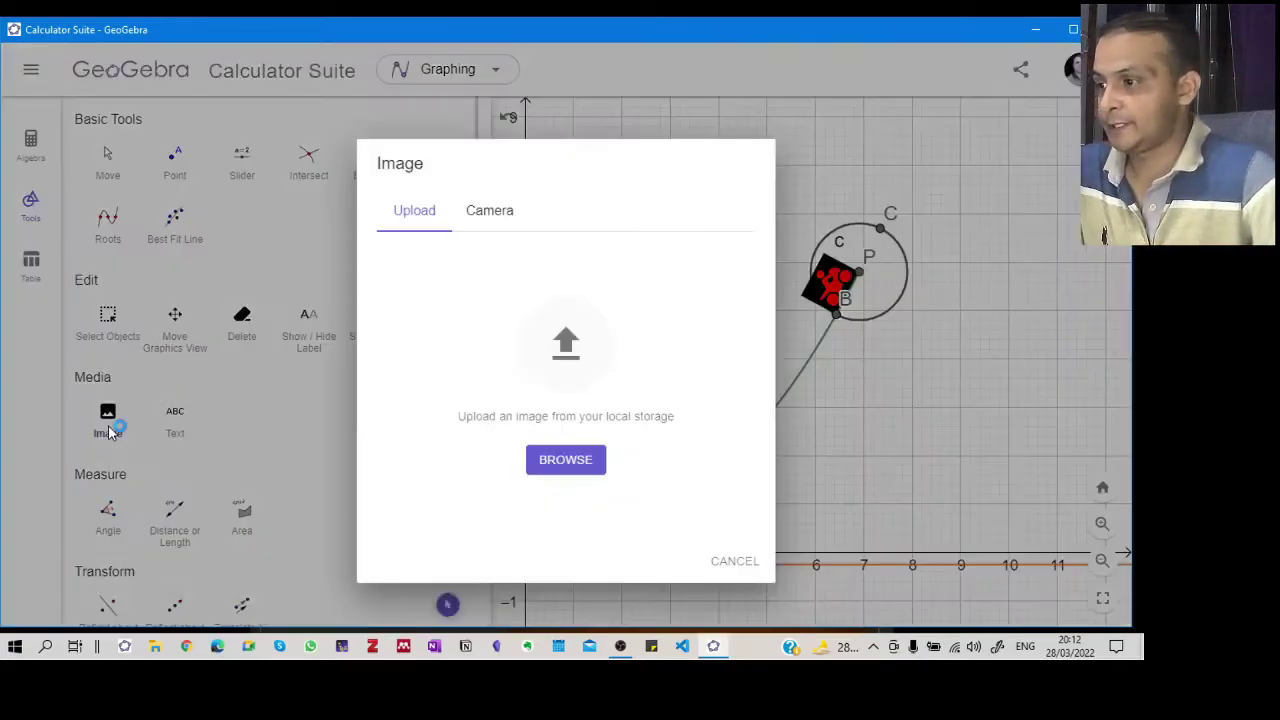
click(563, 466)
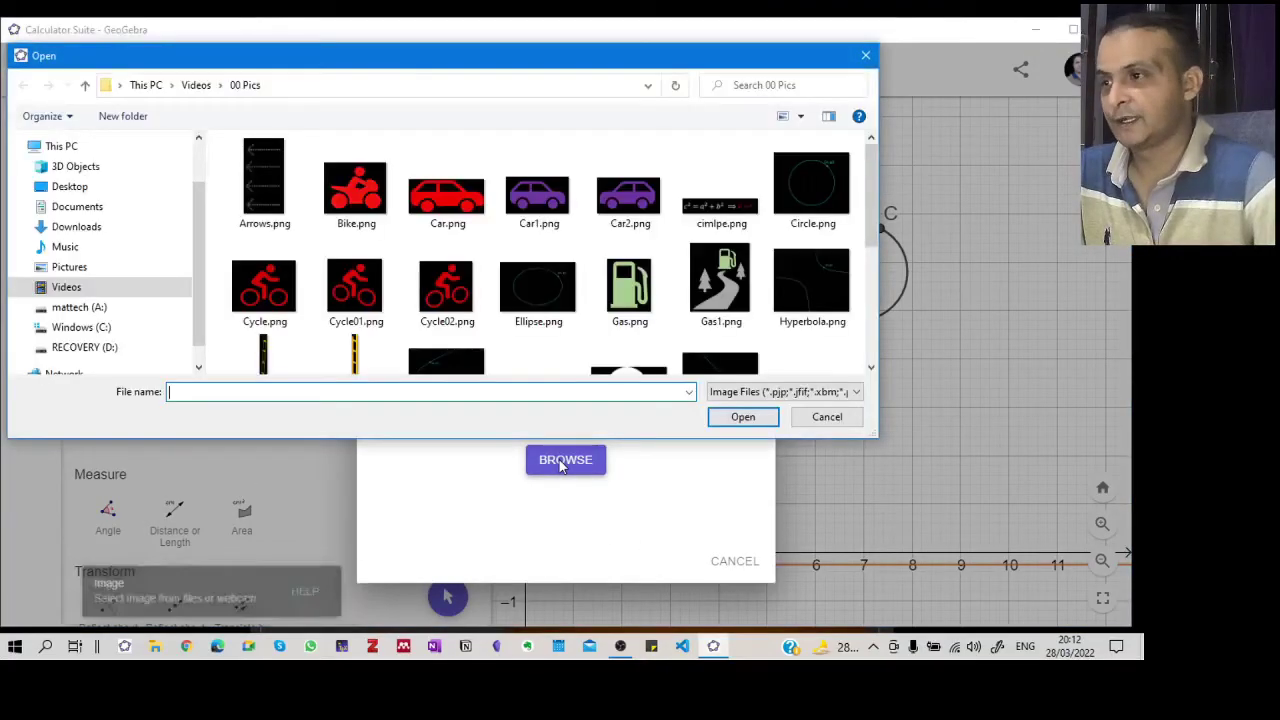
click(349, 193)
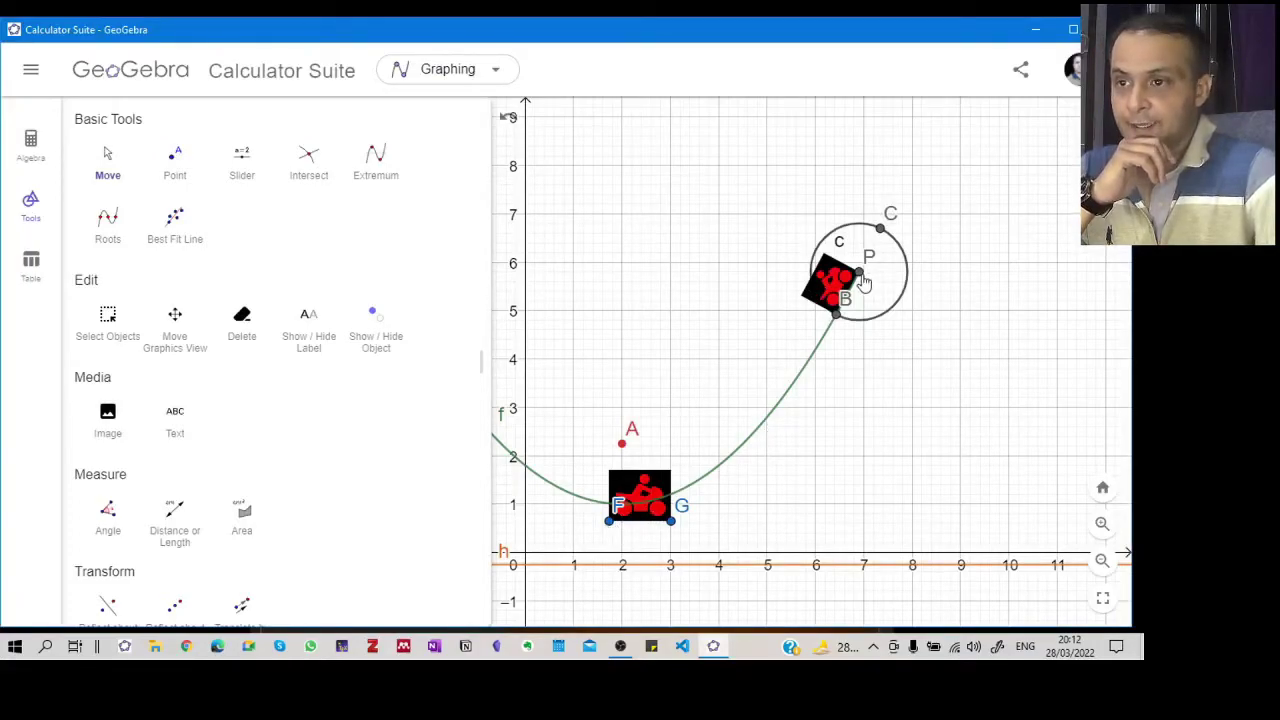
Anchor the second bike image in its position settings with Corner 1 at B and Corner 2 at P.
right_click(645, 488)
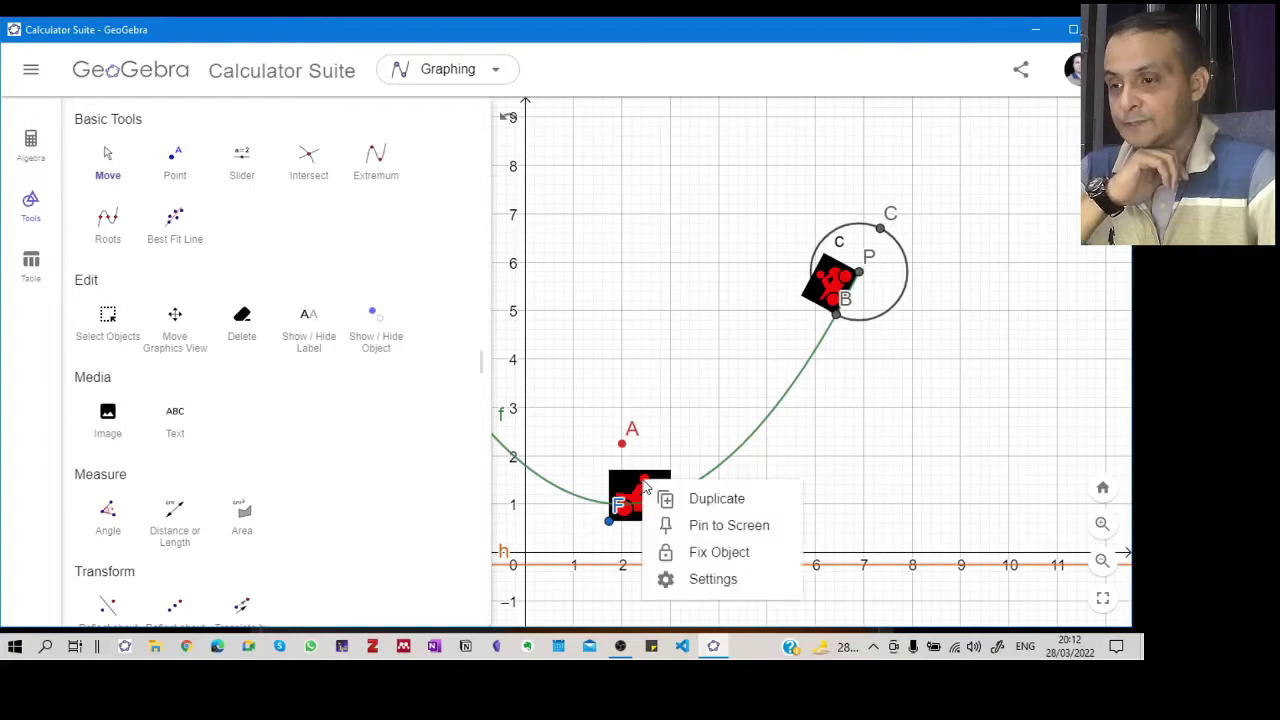
click(731, 586)
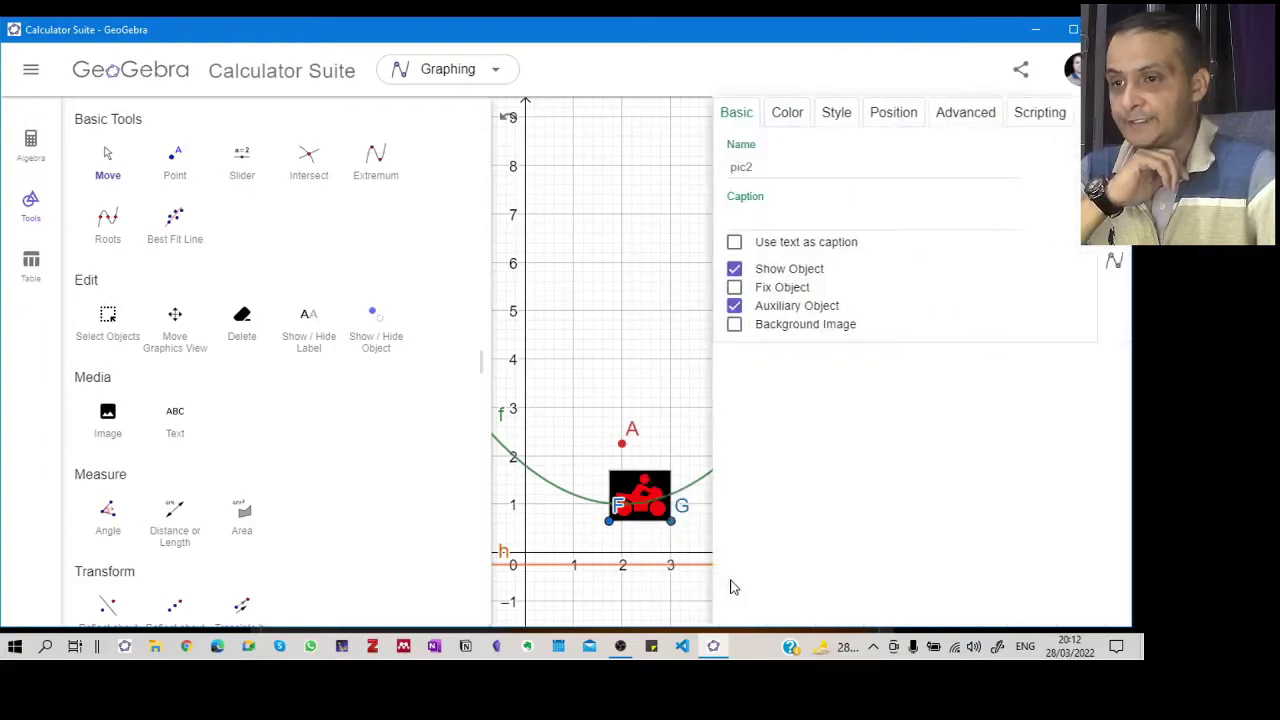
click(894, 114)
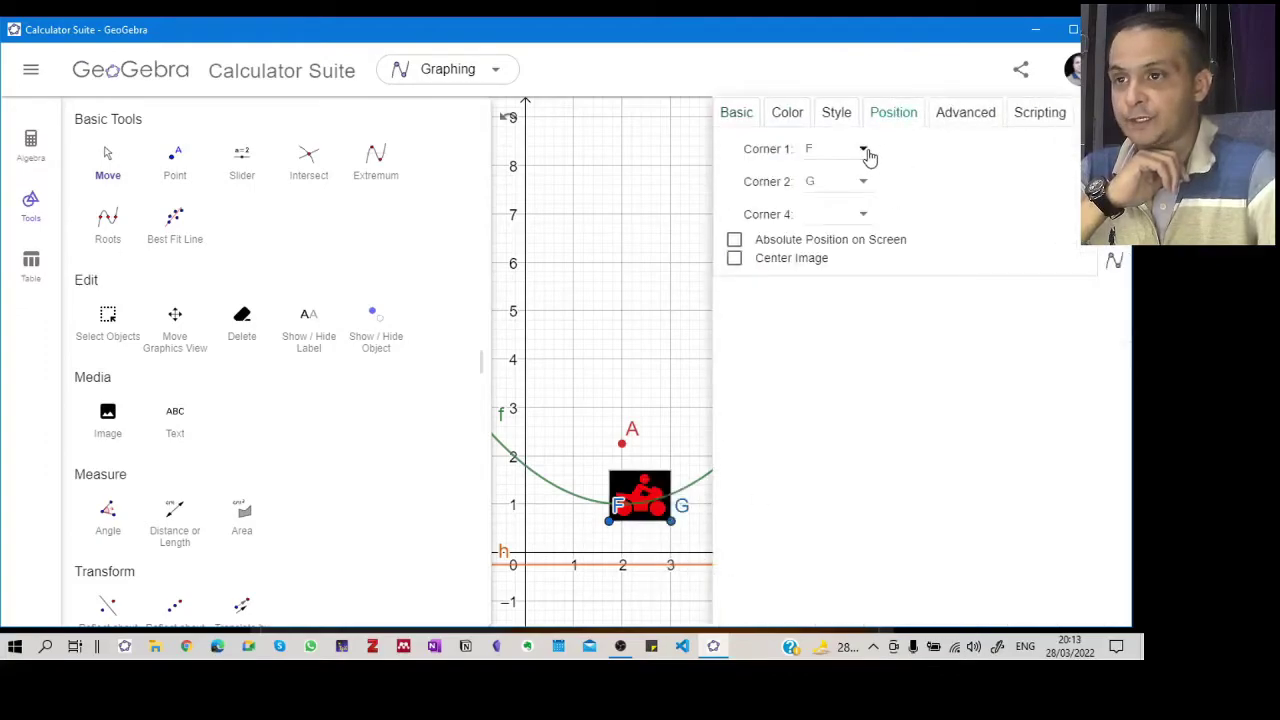
click(866, 152)
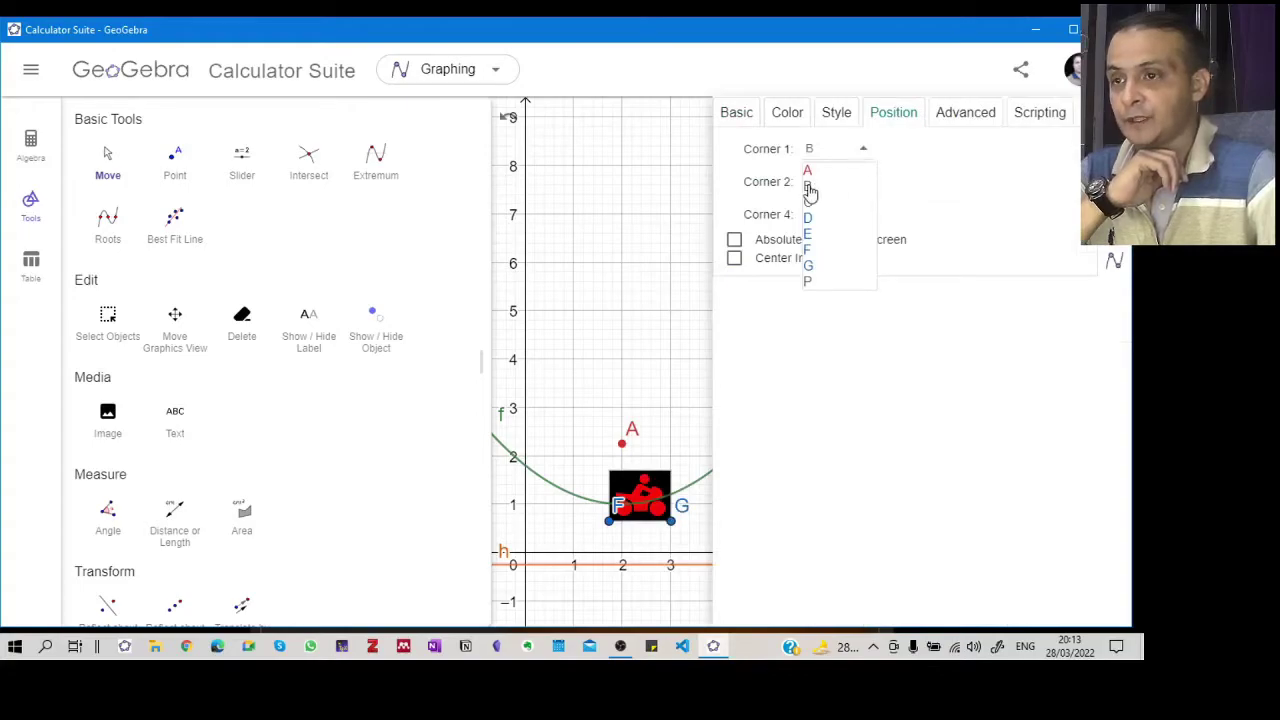
click(809, 187)
click(864, 186)
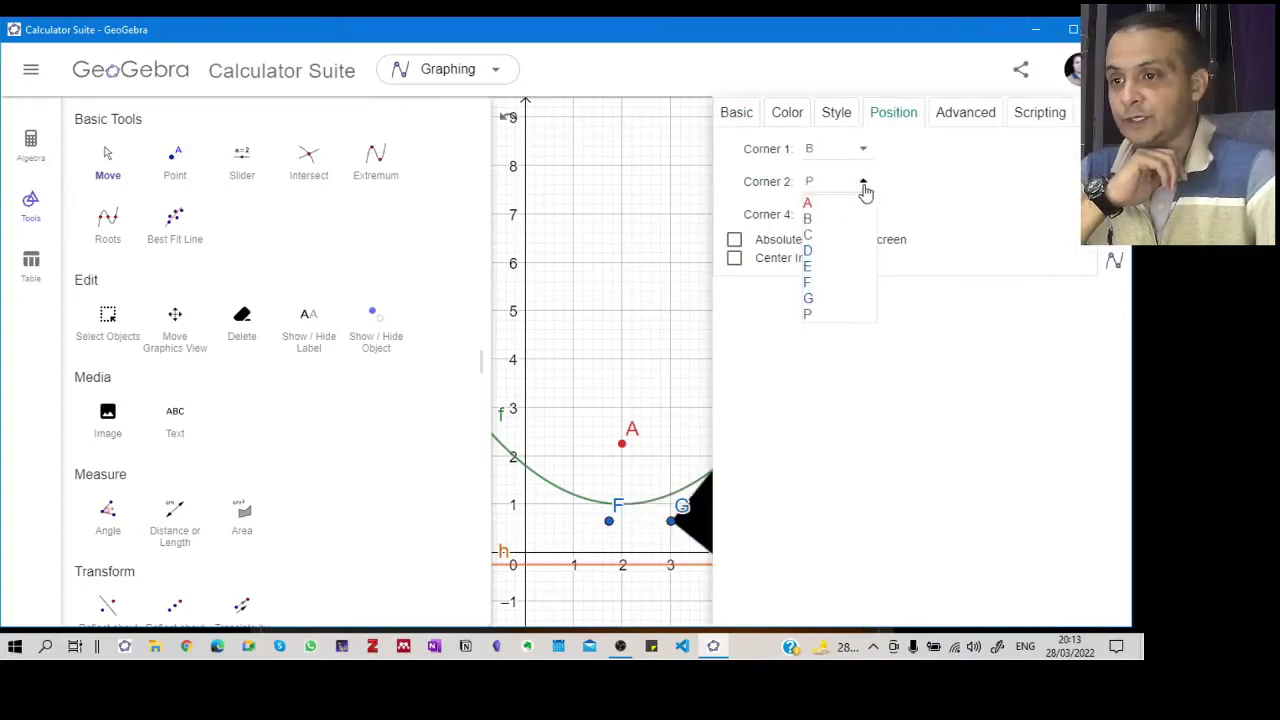
click(806, 316)
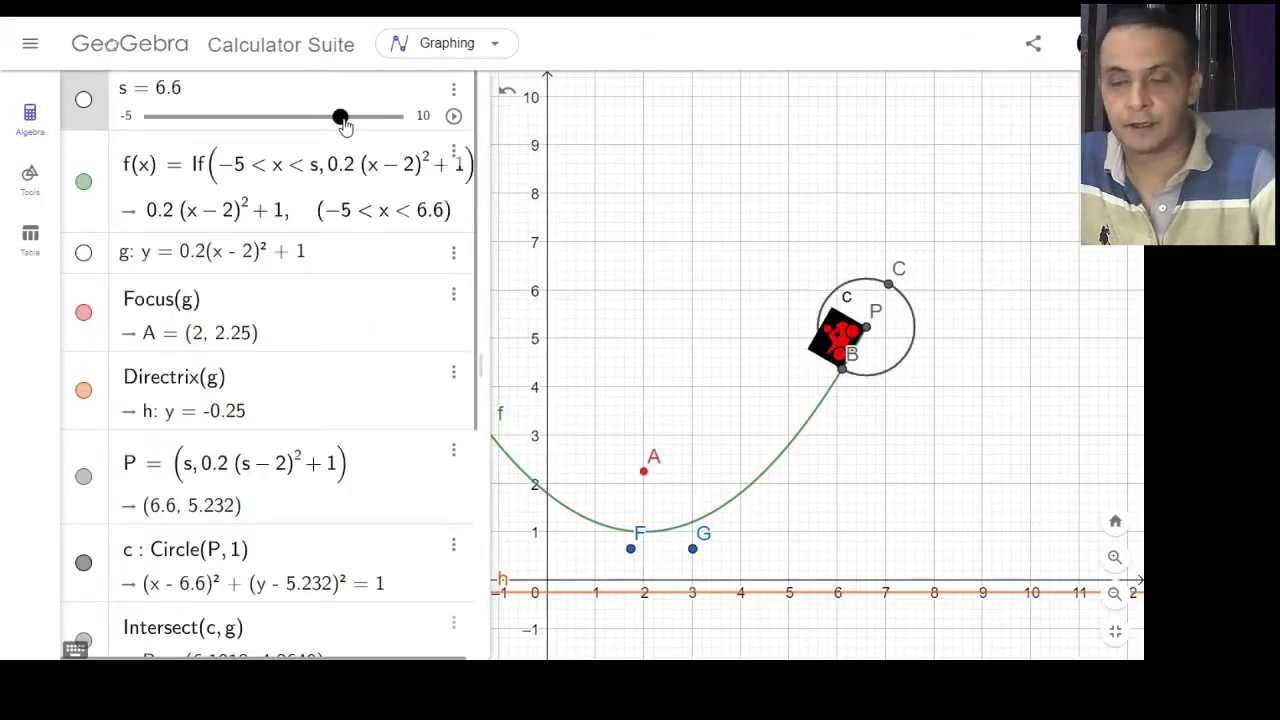
Move slider s to 7.6 and look through the list of algebra objects for the two bike images.
mouse_move(343, 122)
mouse_down()
mouse_move(315, 131)
mouse_move(360, 140)
mouse_up()
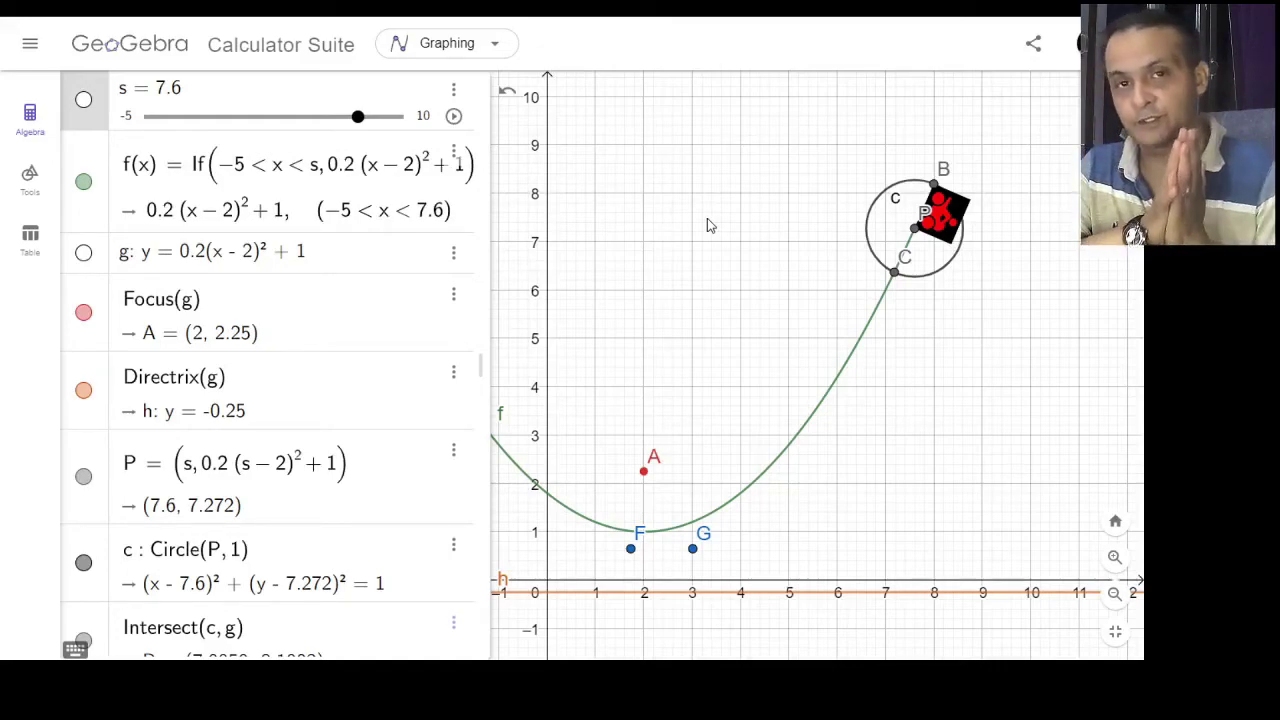
scroll(283, 160, down, 4)
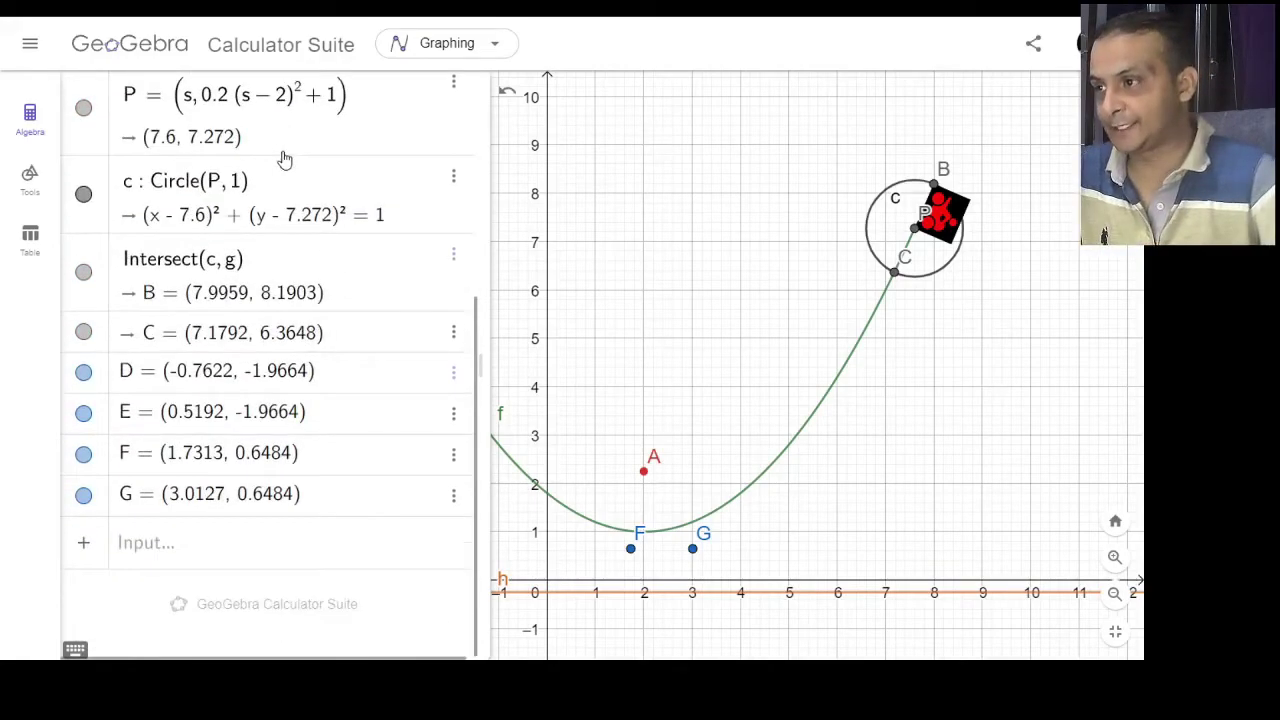
scroll(150, 340, up, 4)
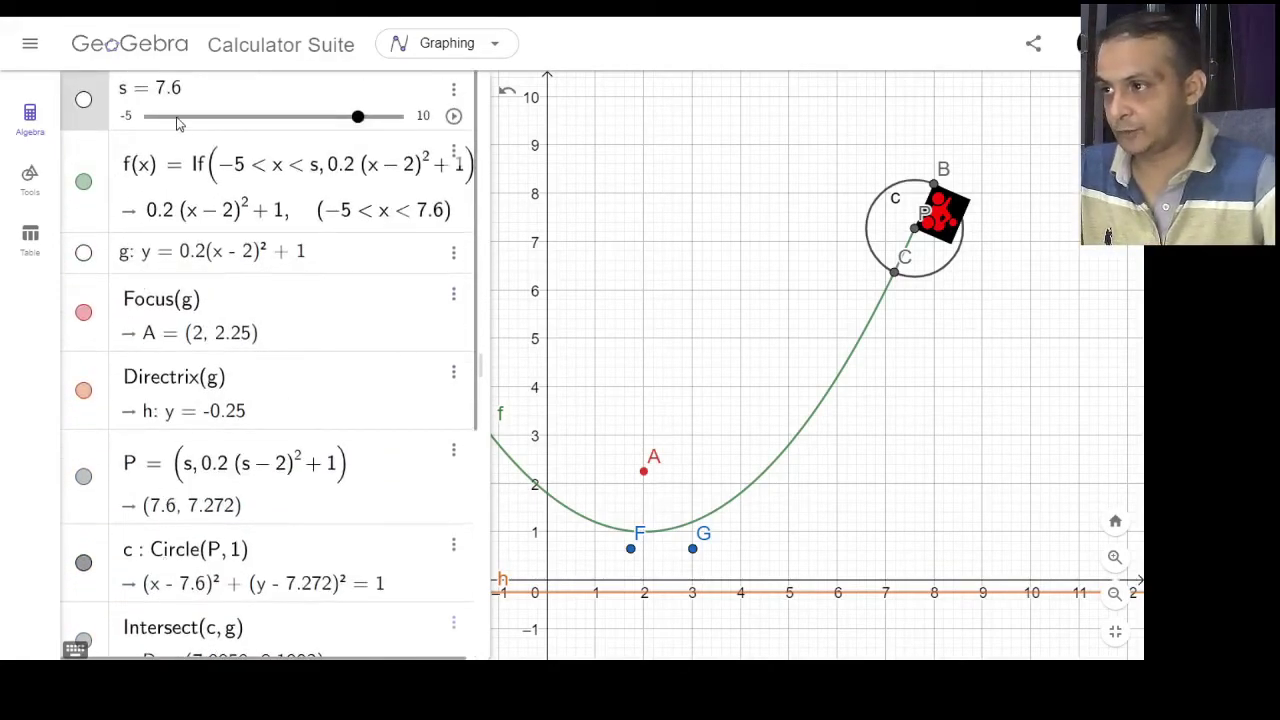
scroll(178, 378, down, 4)
scroll(195, 330, up, 4)
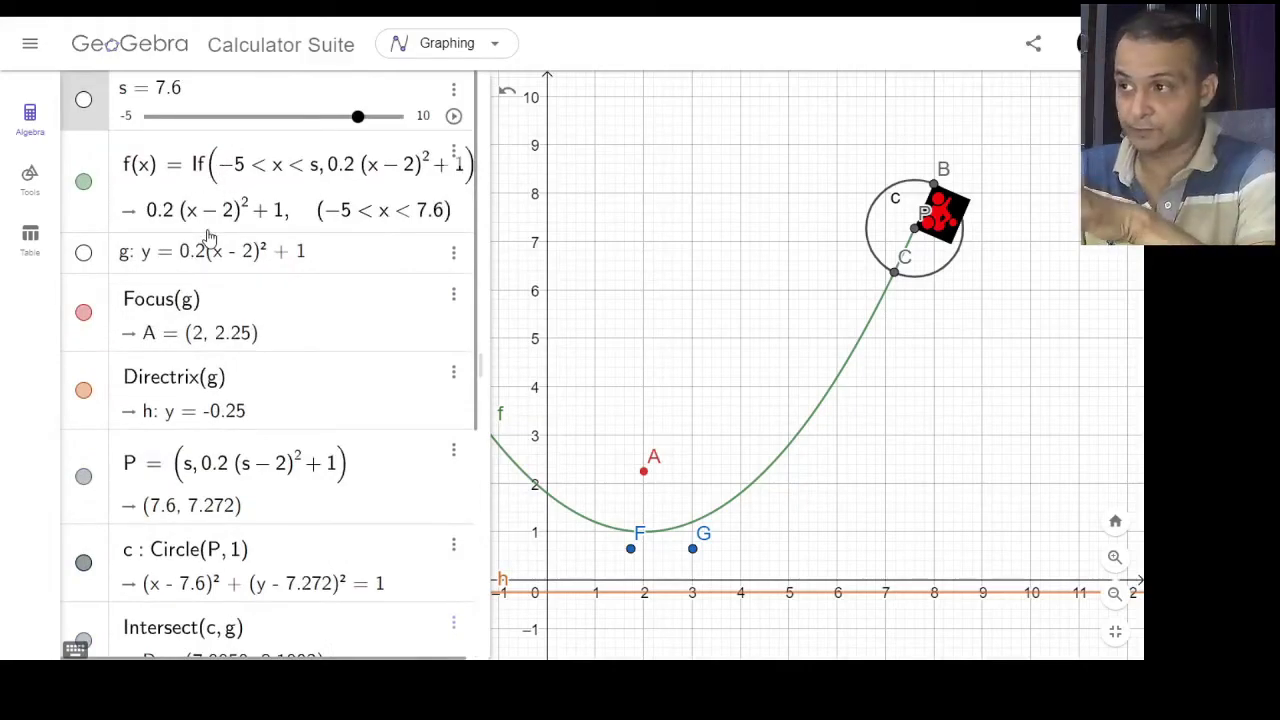
scroll(250, 212, down, 4)
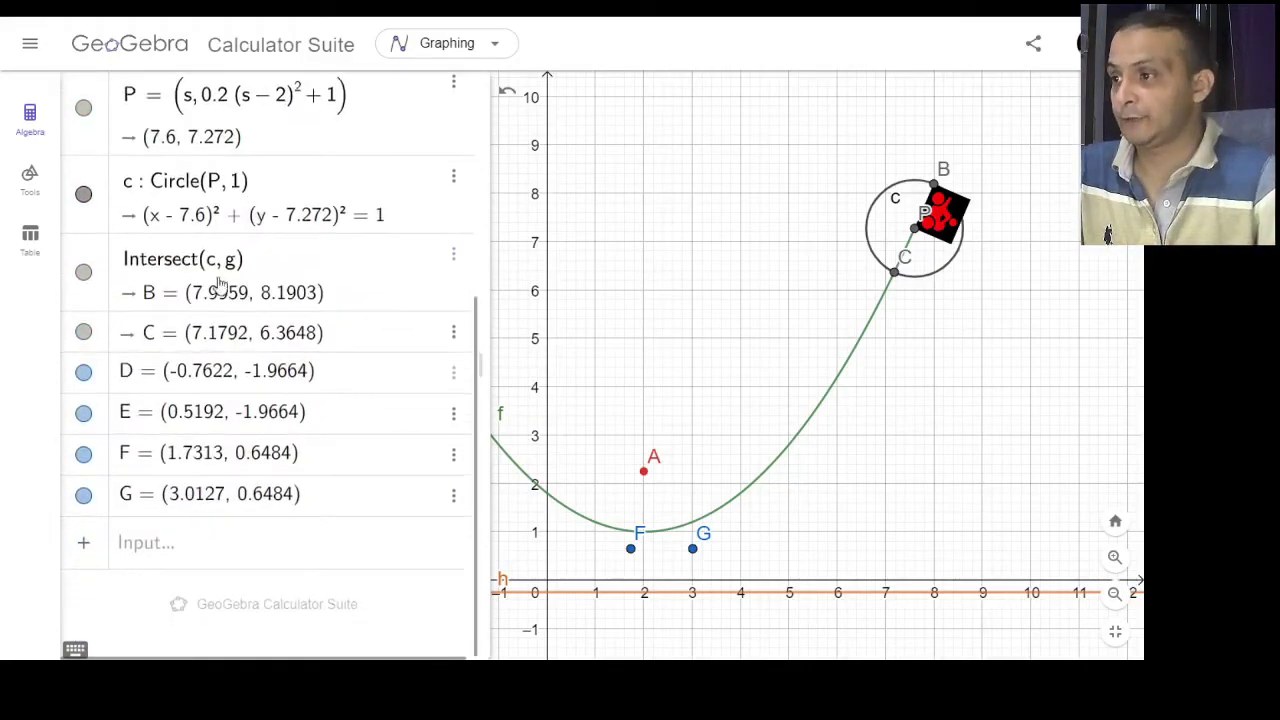
scroll(251, 289, up, 4)
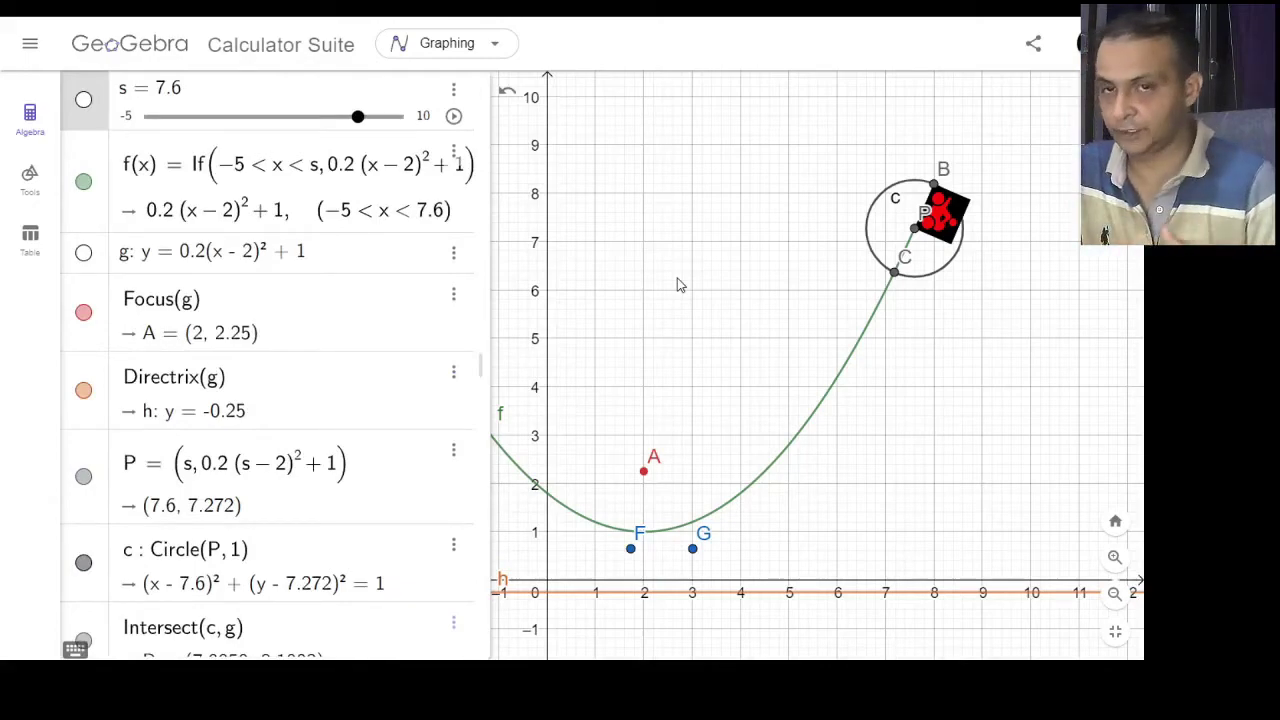
scroll(270, 350, down, 4)
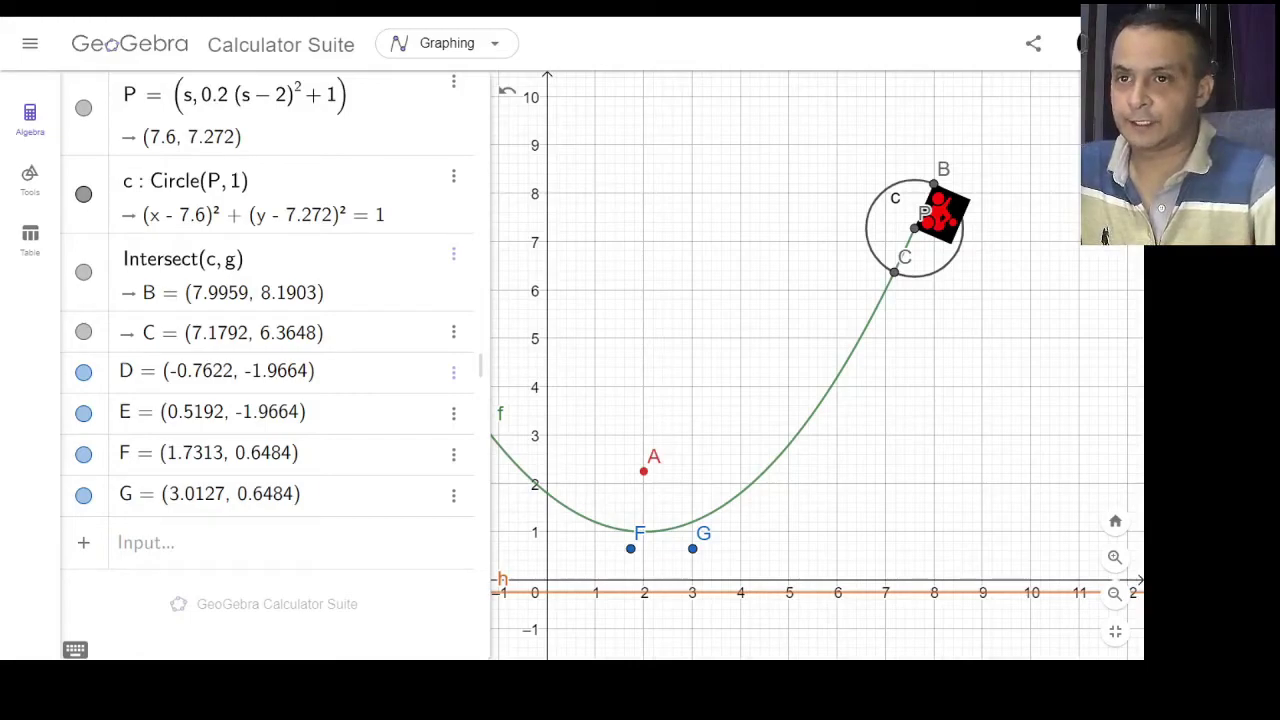
Show auxiliary objects in the algebra list through the view settings, and close the settings.
right_click(940, 212)
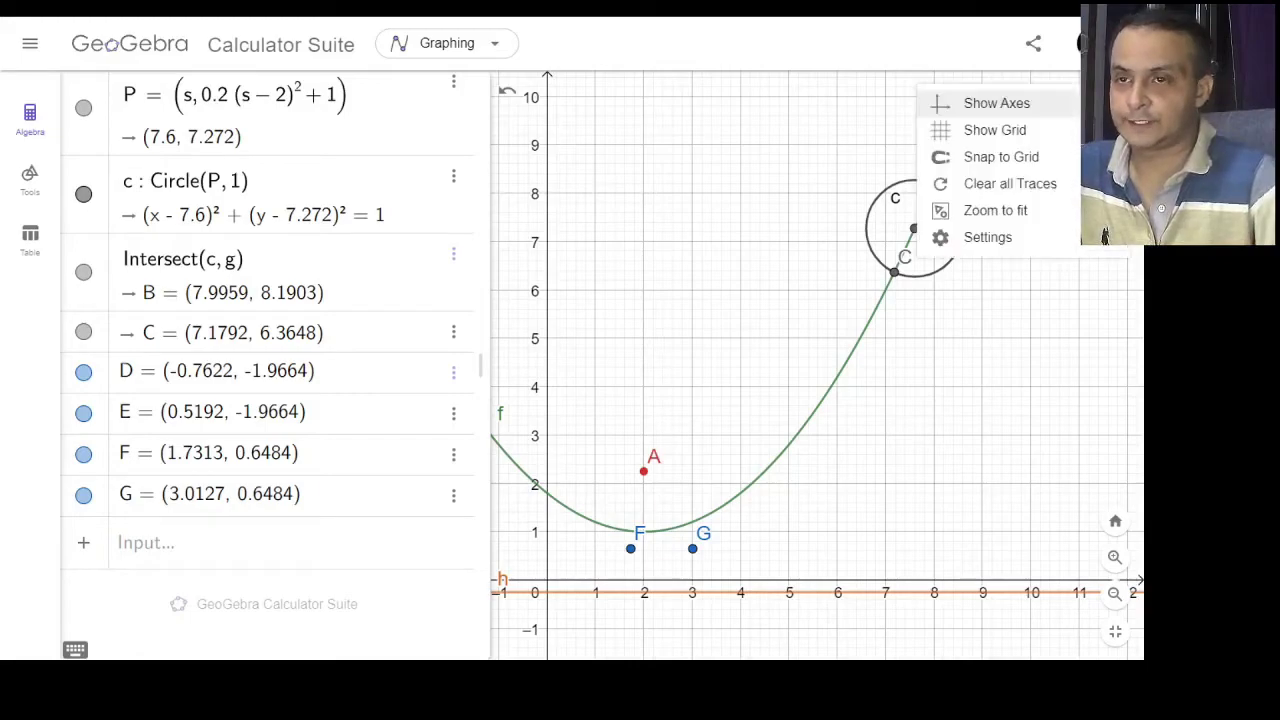
click(986, 240)
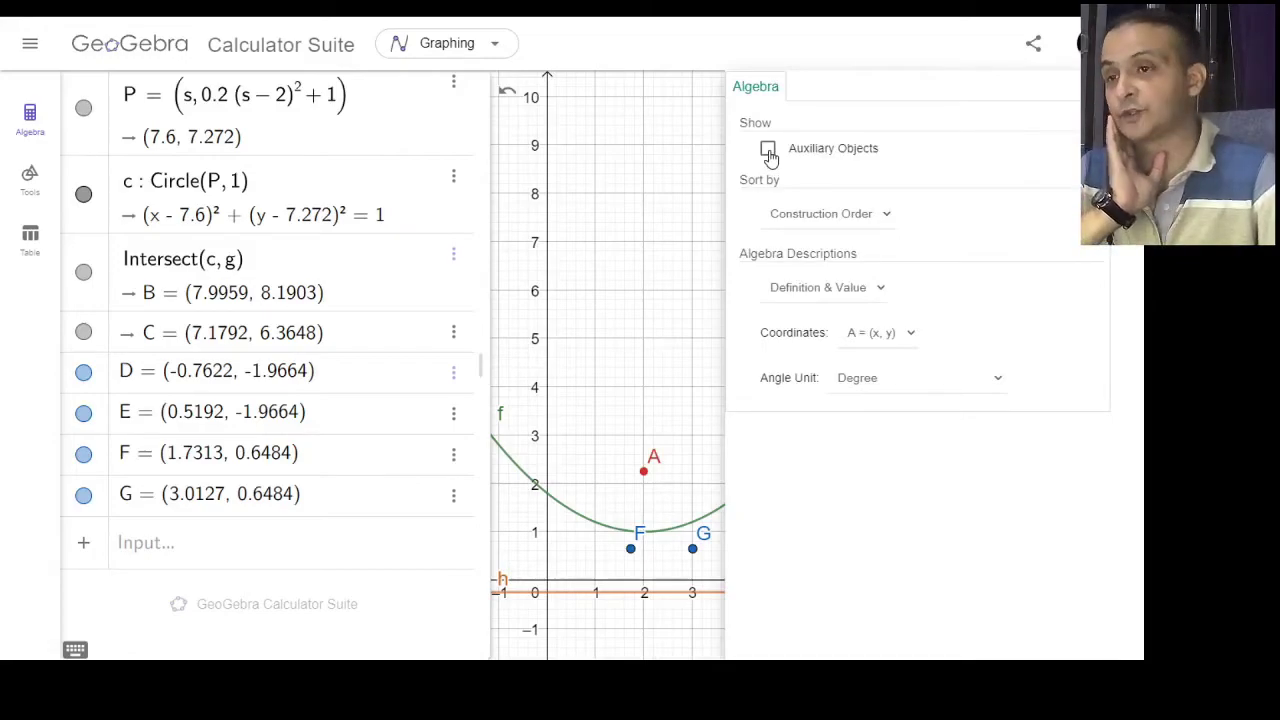
click(768, 150)
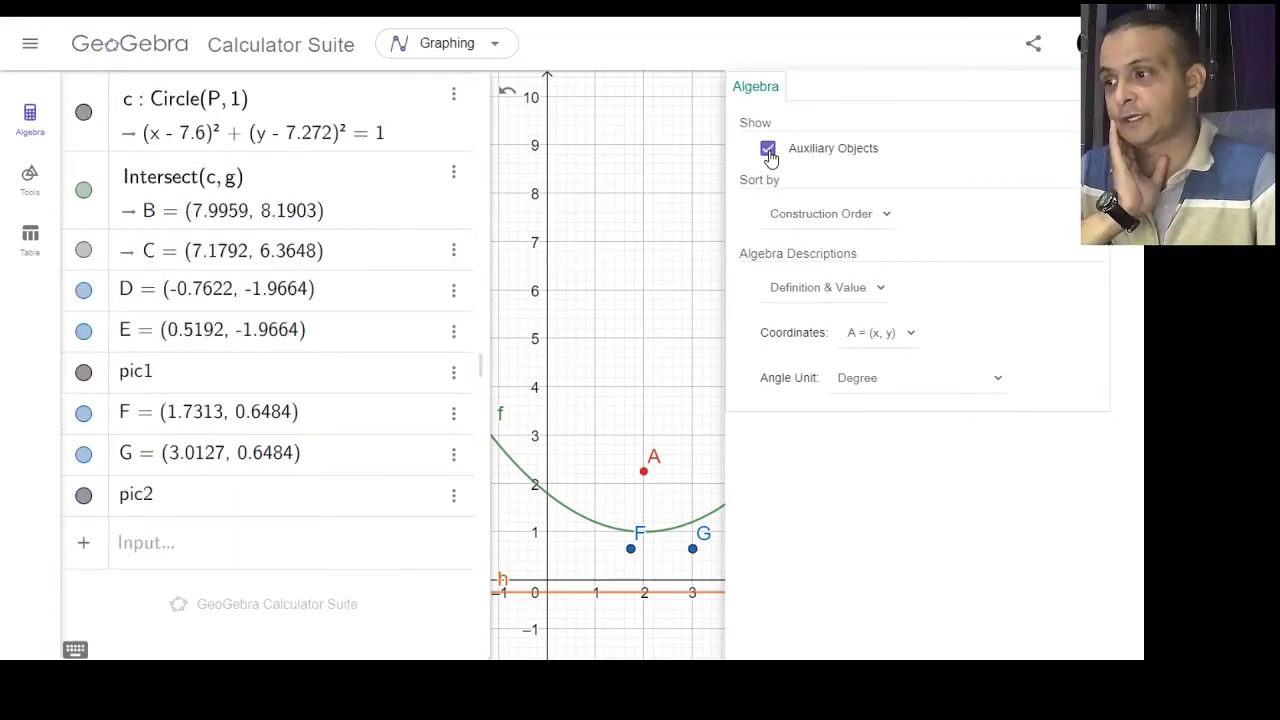
key(Escape)
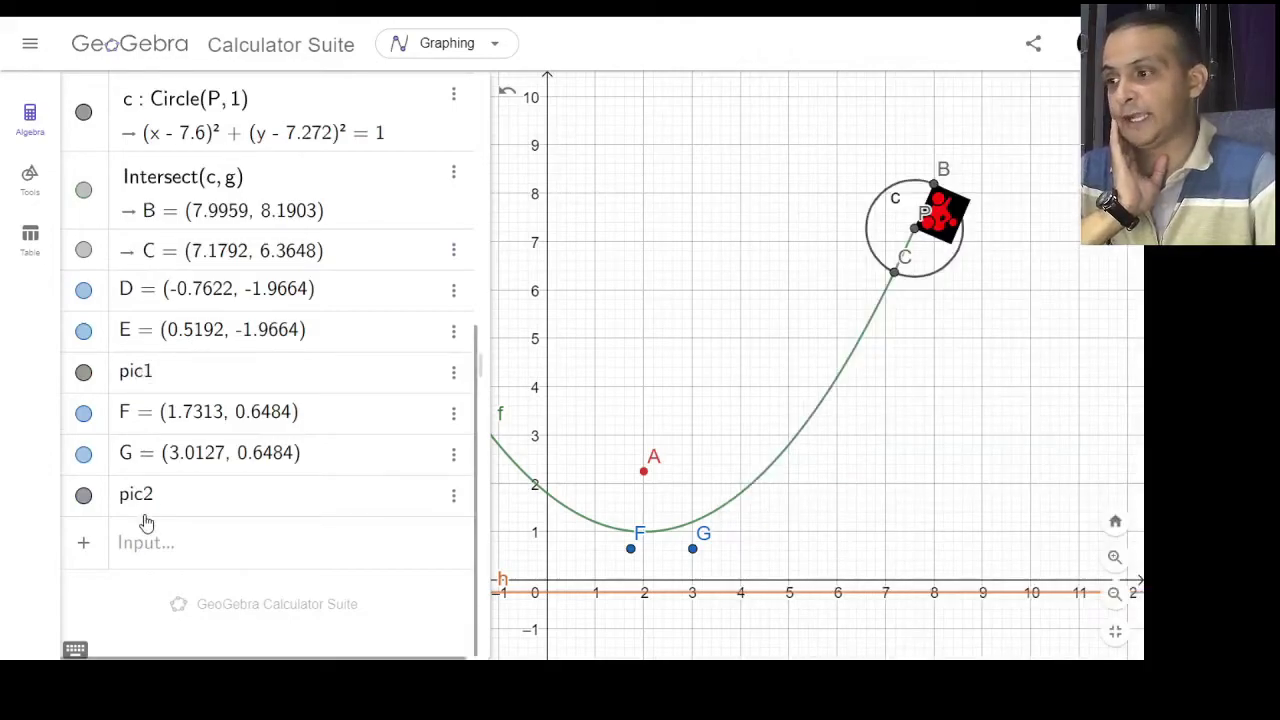
Set the condition to show image pic1 to s<7 in its advanced settings, and close them.
right_click(213, 380)
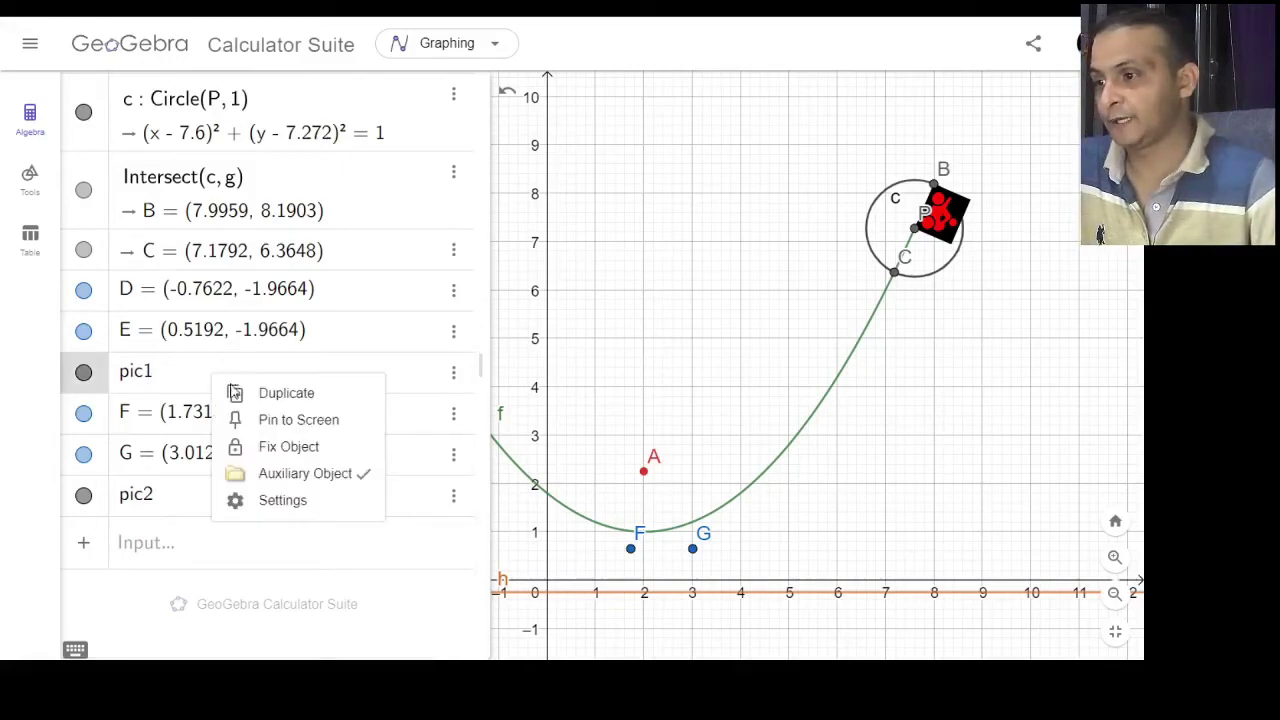
click(283, 501)
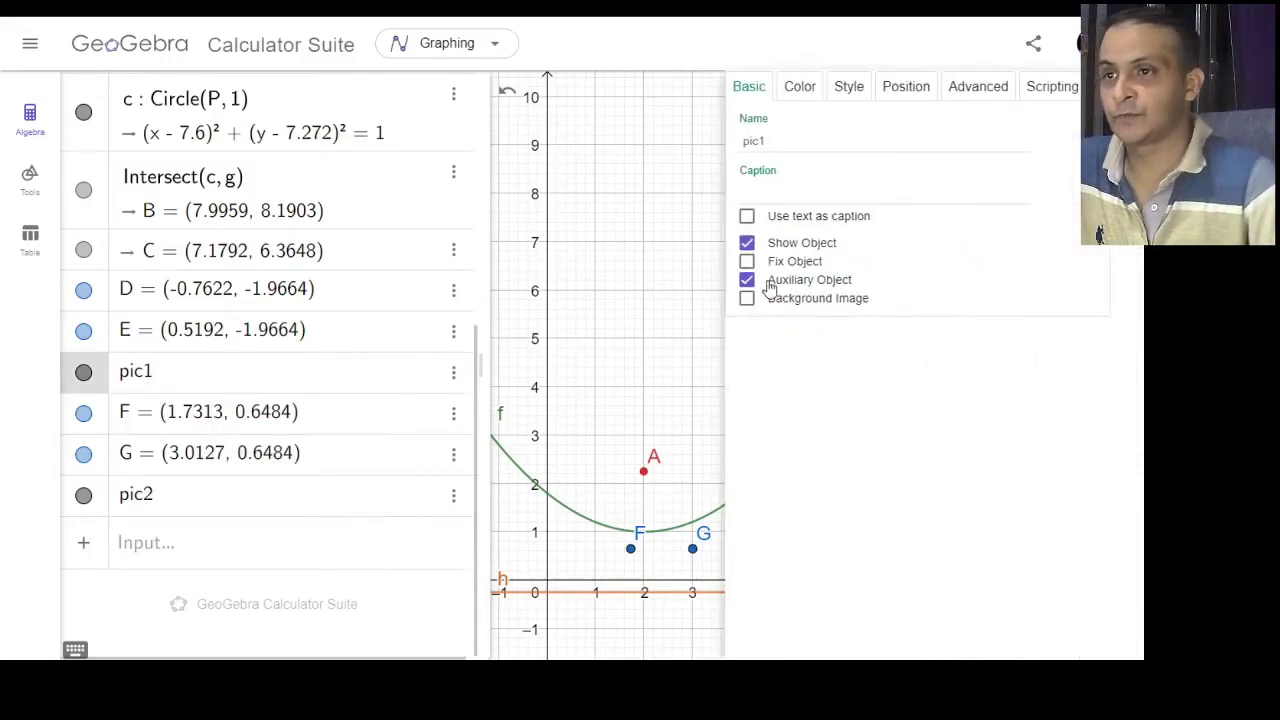
click(979, 88)
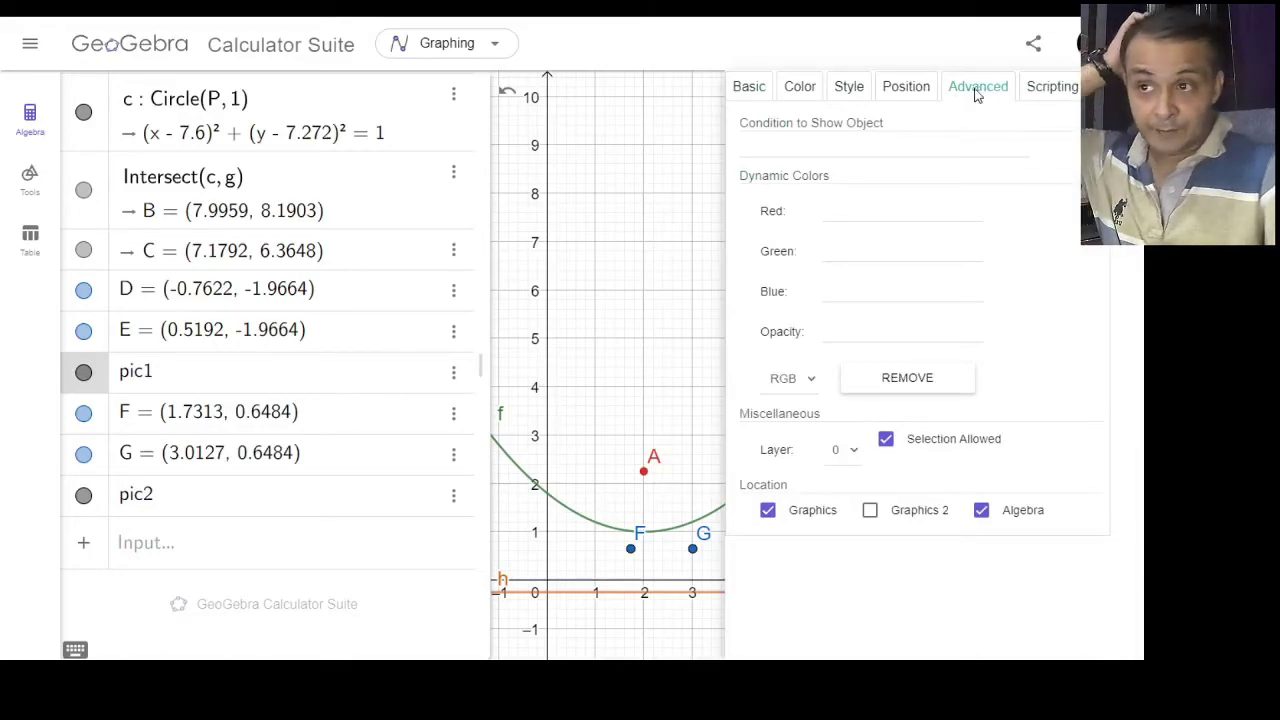
click(742, 143)
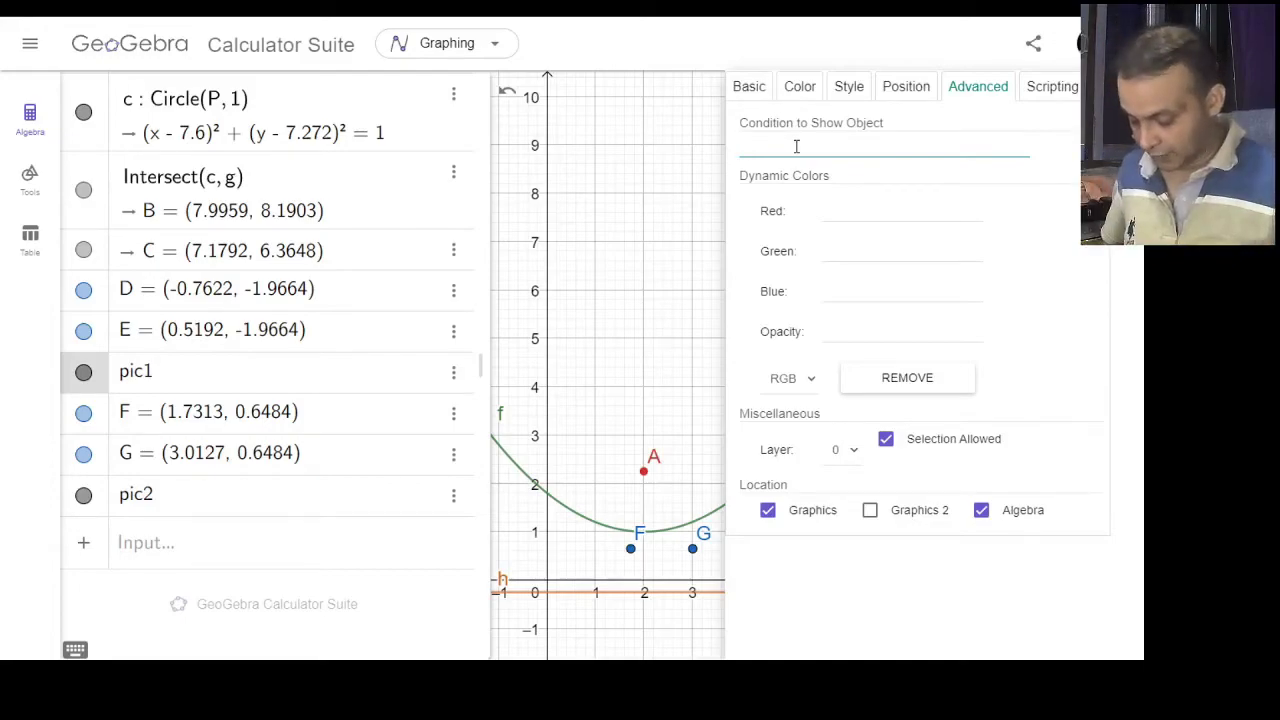
text(s)
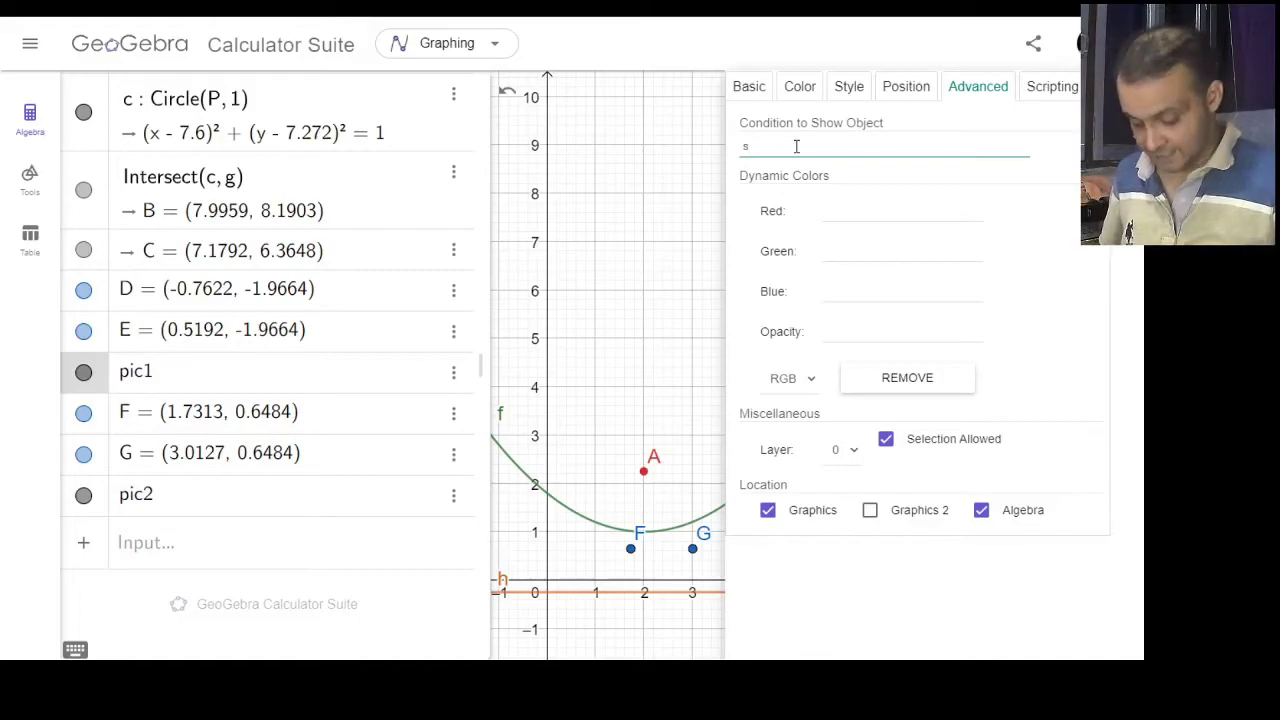
text(<7)
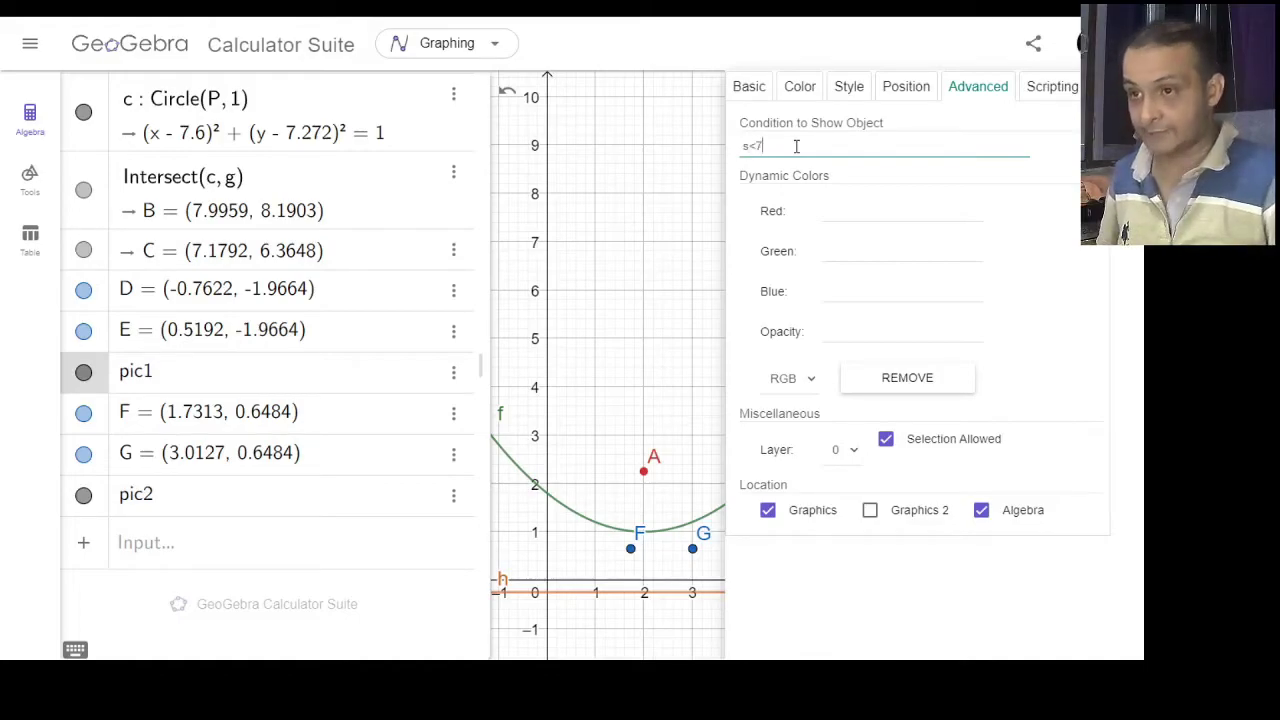
key(Return)
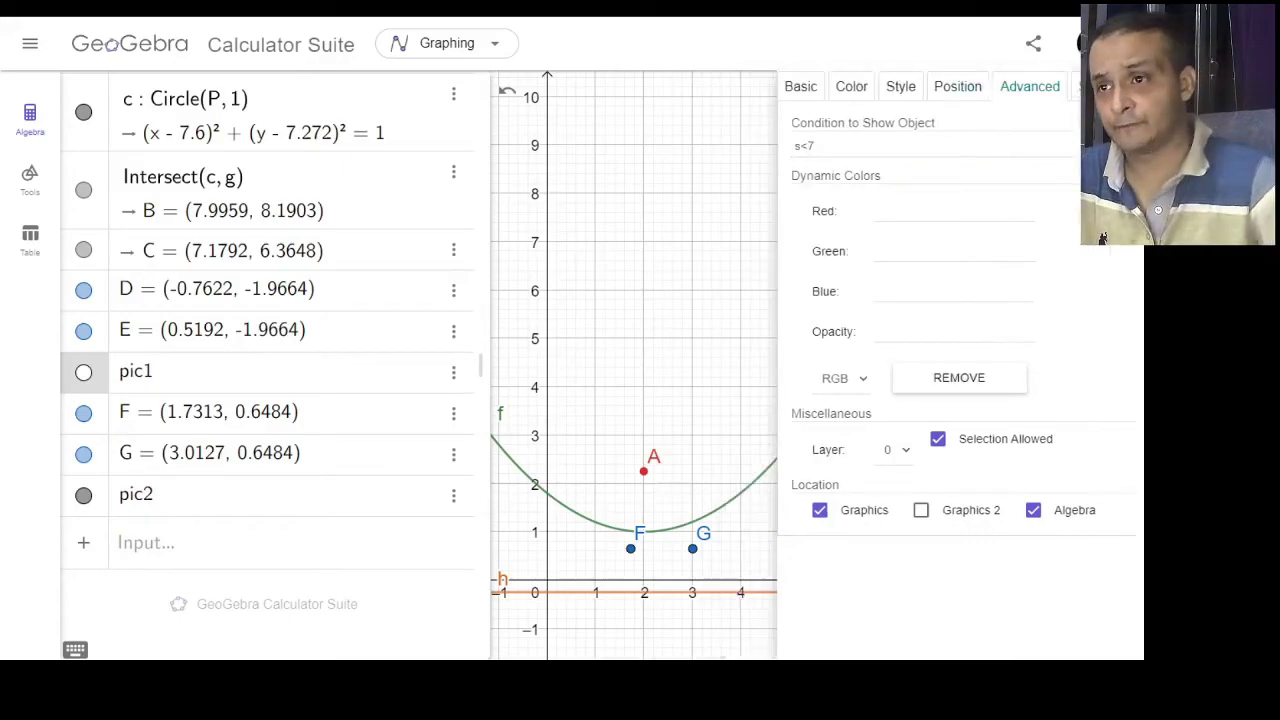
click(1100, 86)
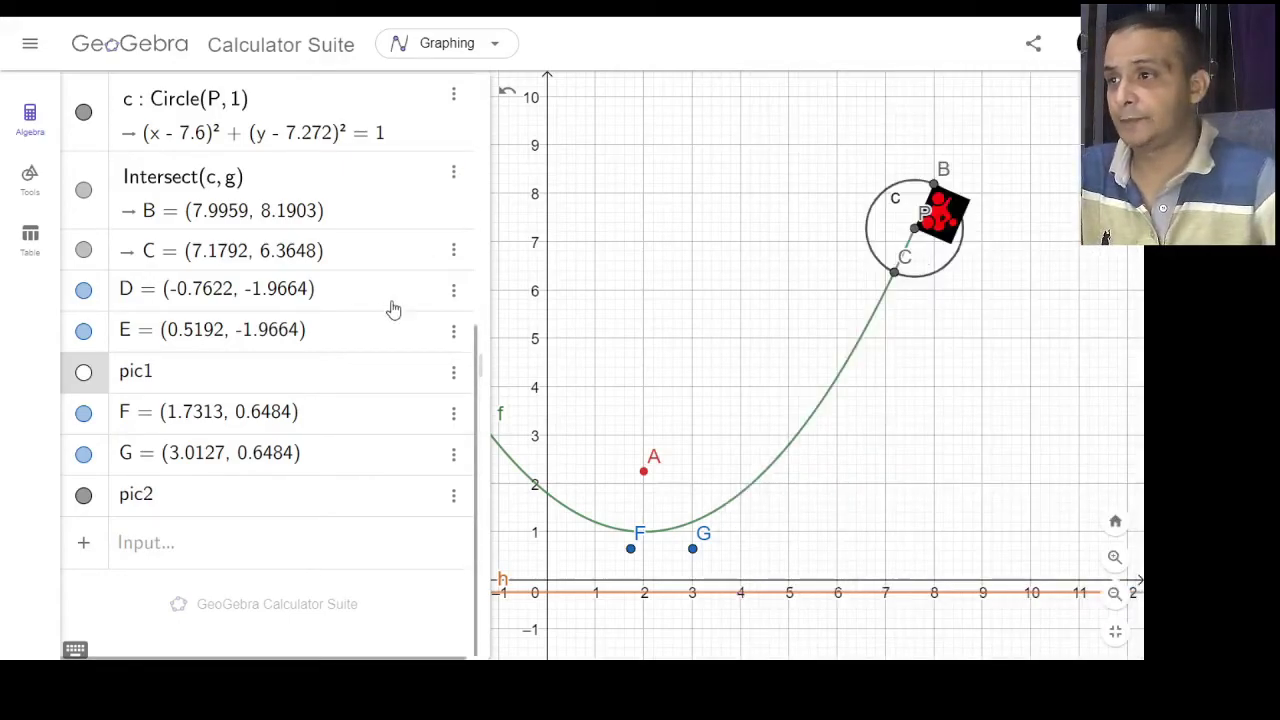
Move slider s to 7.8, 6.3 and 7.4 to examine the bike image's orientation and the positions of points B and C.
scroll(400, 300, up, 5)
drag(358, 122, 365, 183)
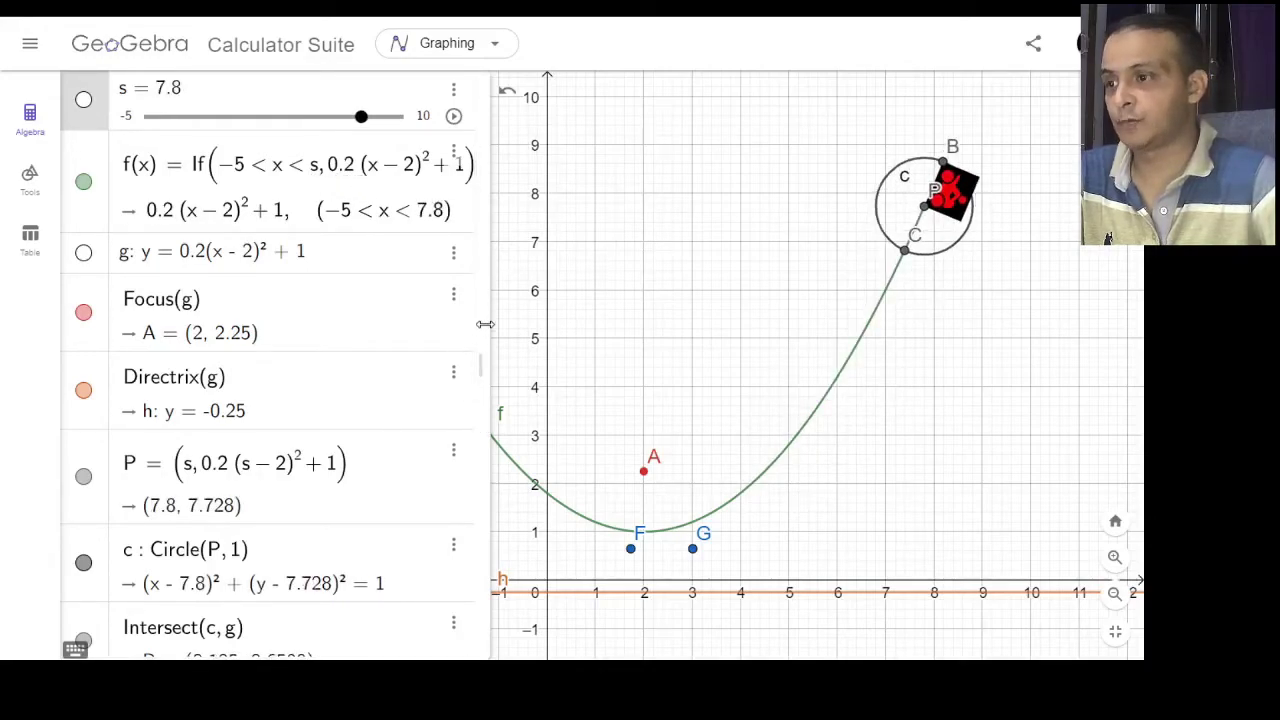
drag(479, 337, 477, 578)
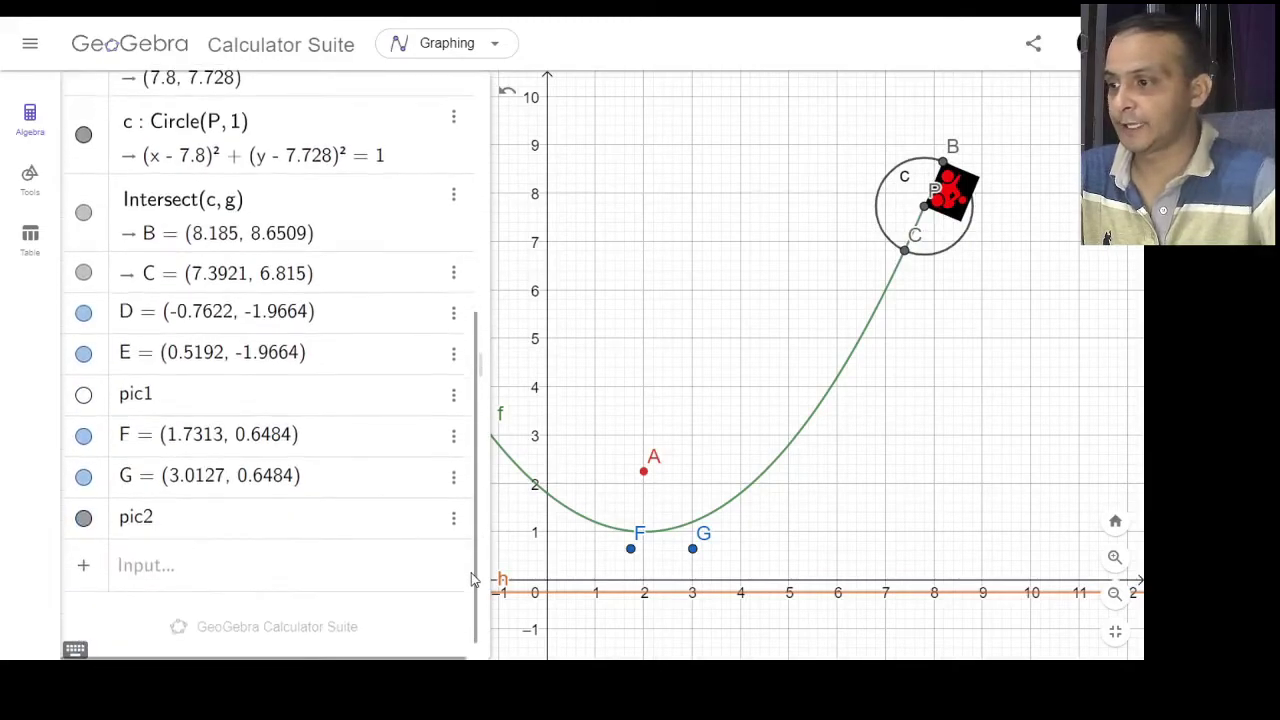
right_click(191, 531)
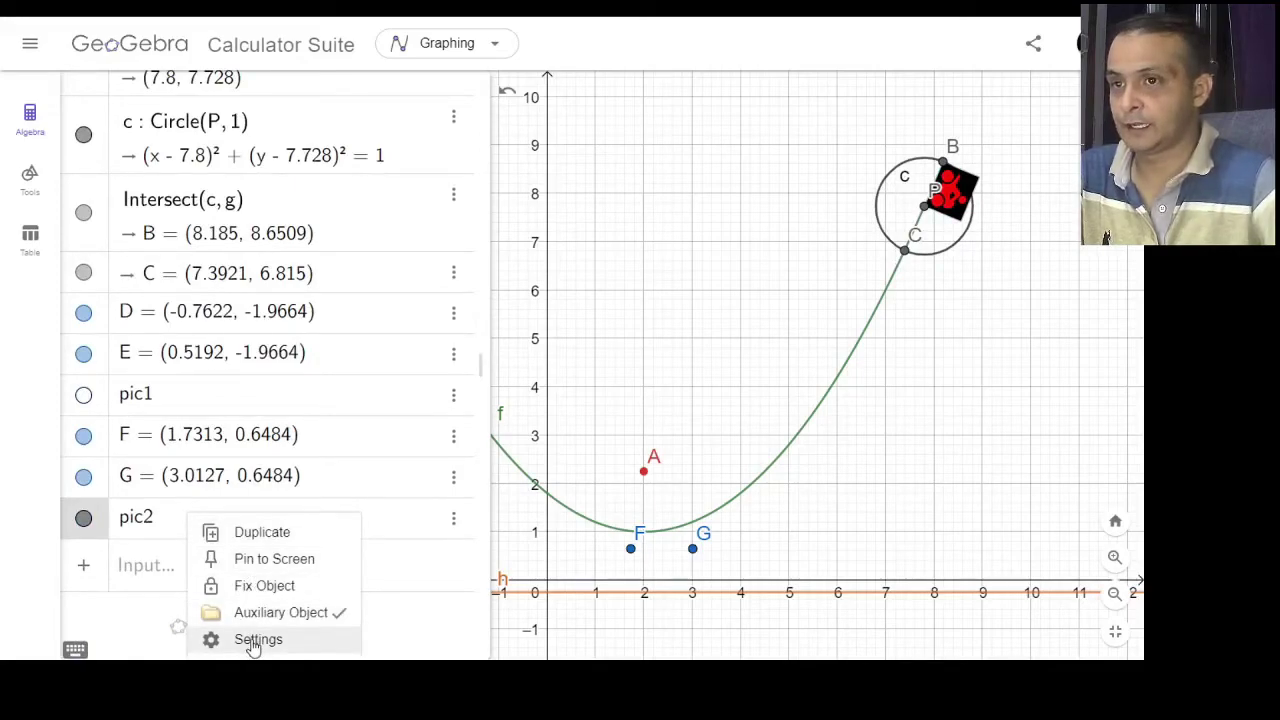
scroll(352, 323, up, 5)
drag(360, 118, 338, 118)
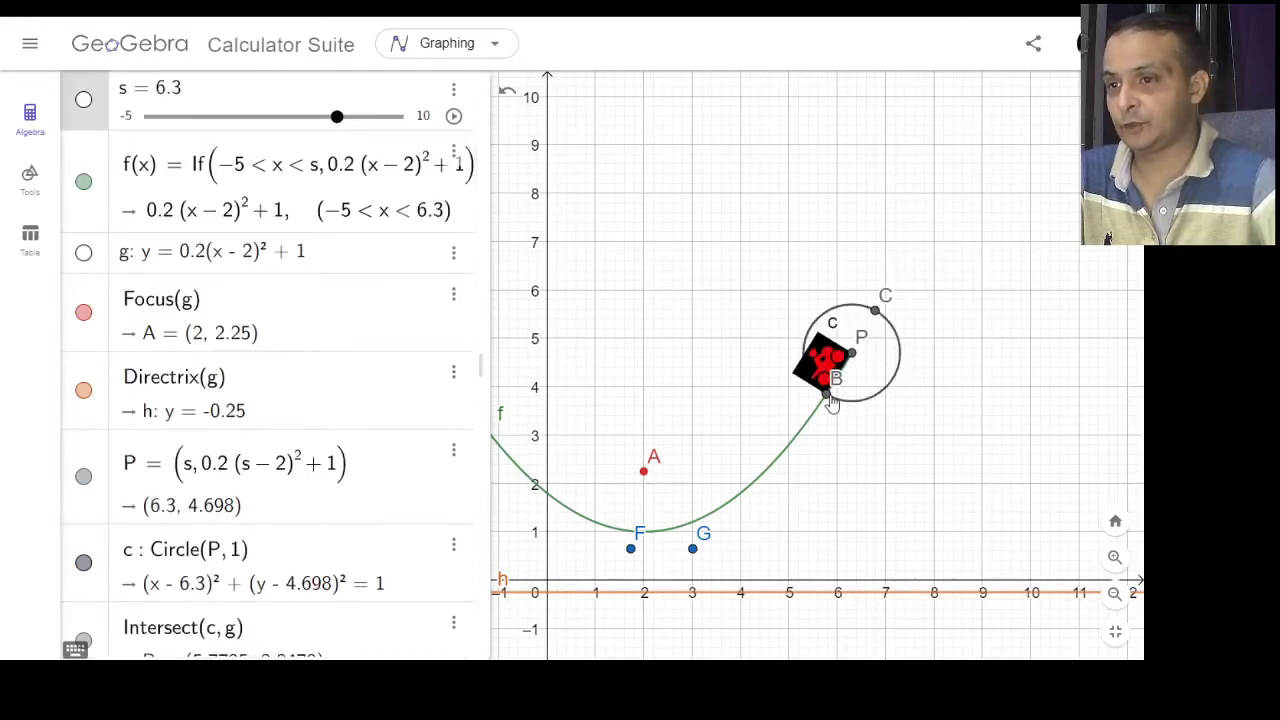
drag(338, 118, 357, 119)
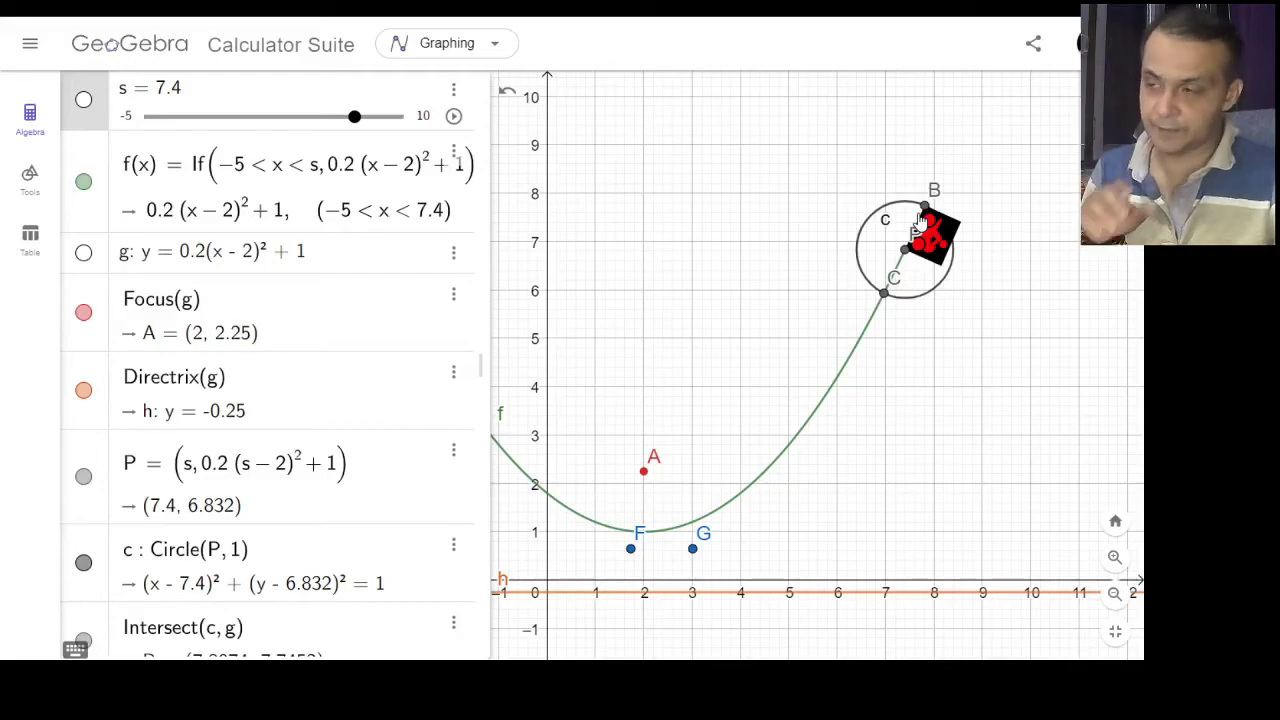
Set the condition to show image pic2 to s>7 in its advanced settings.
scroll(386, 337, down, 5)
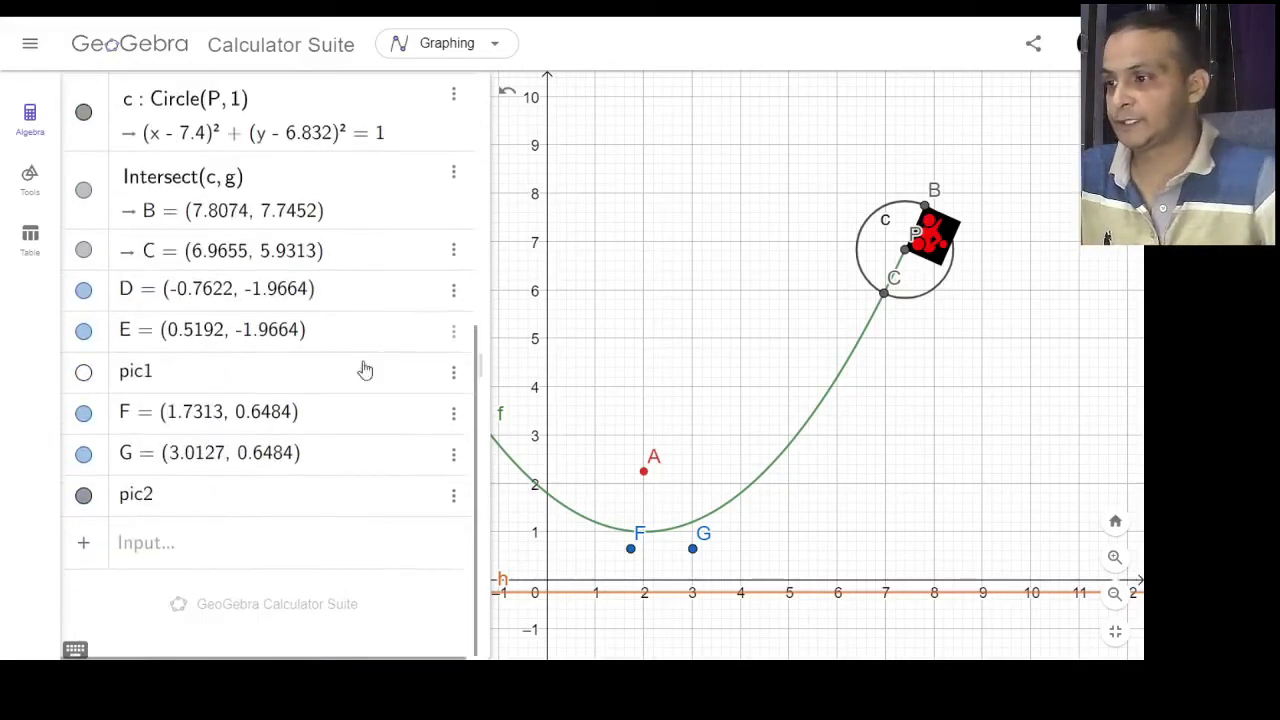
right_click(195, 502)
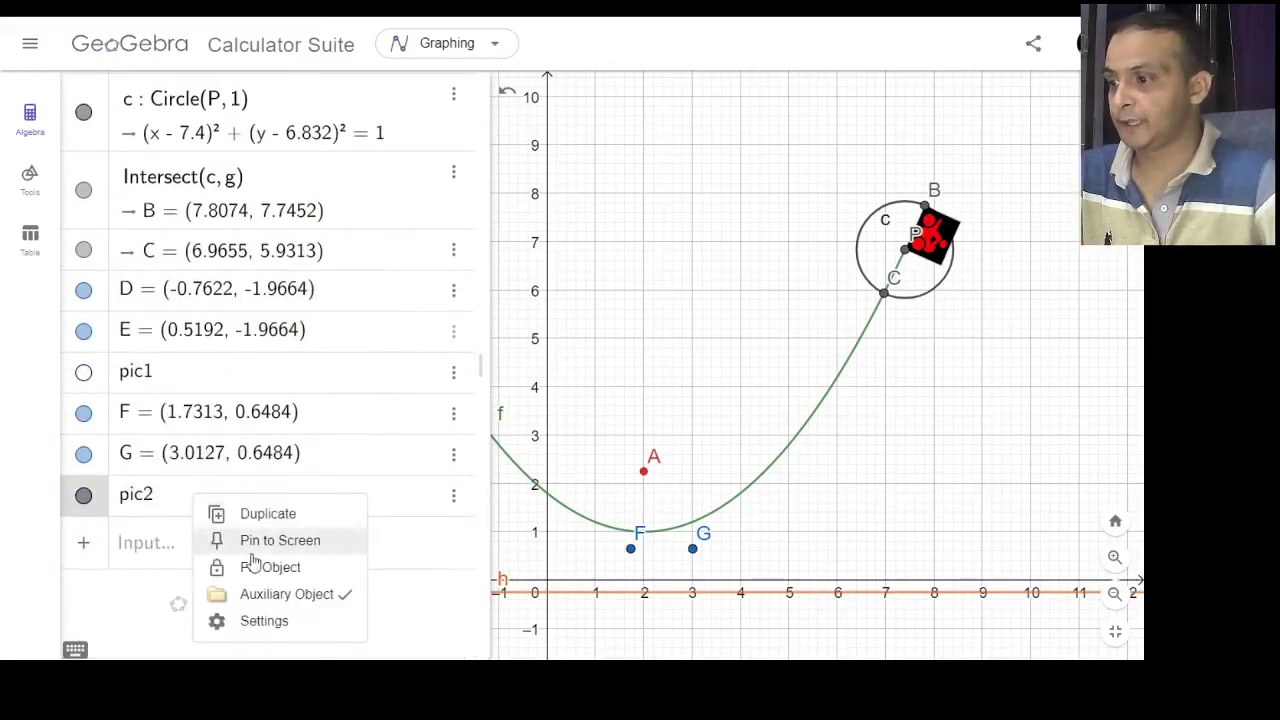
click(264, 622)
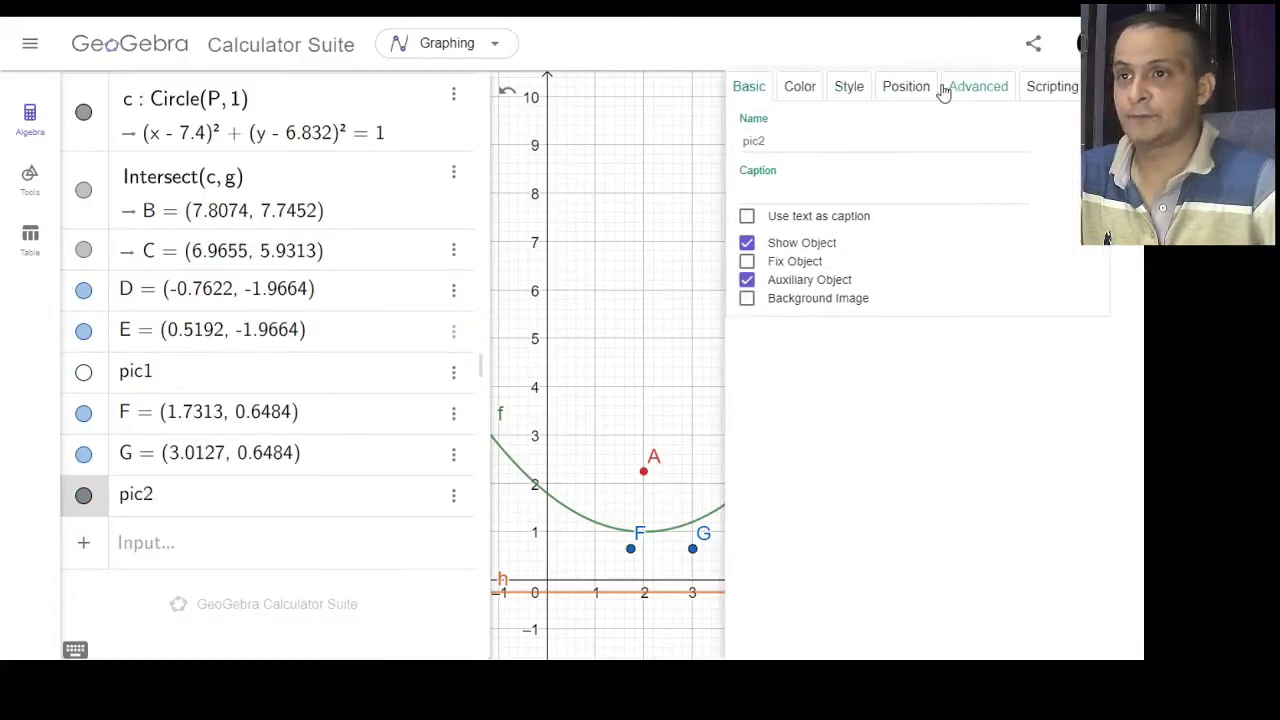
click(975, 90)
click(778, 147)
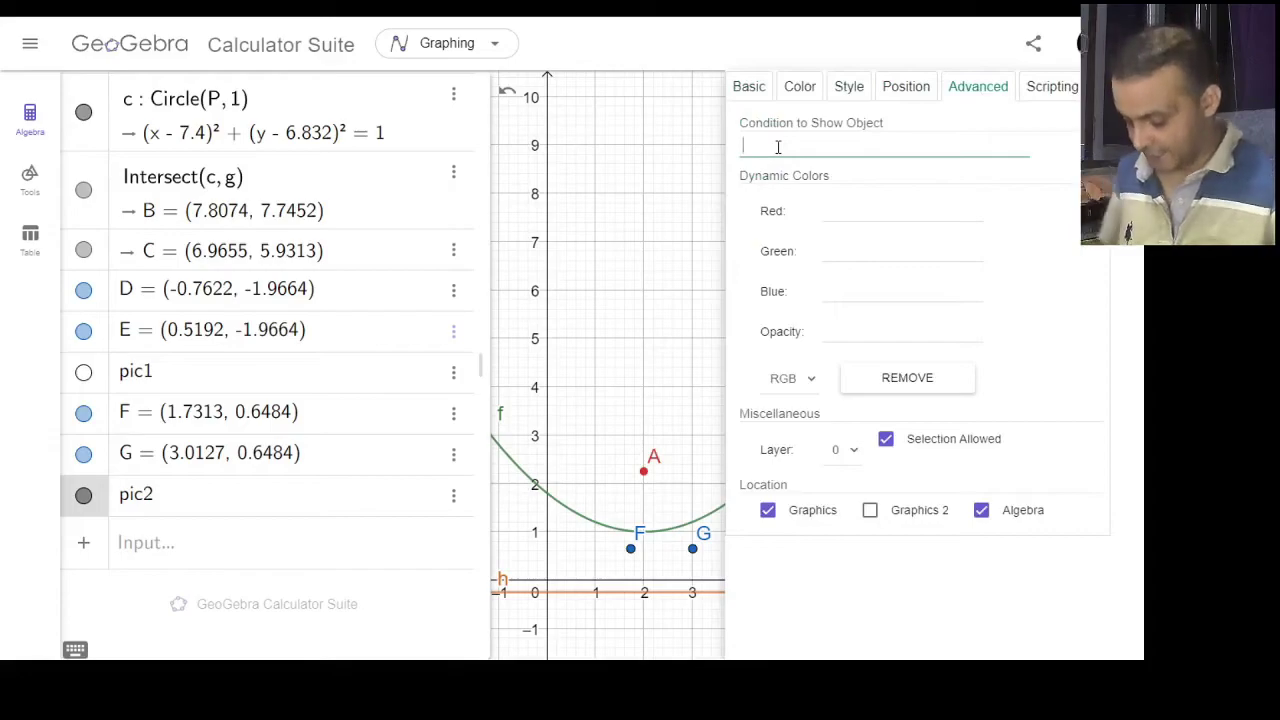
text(a)
text(>7)
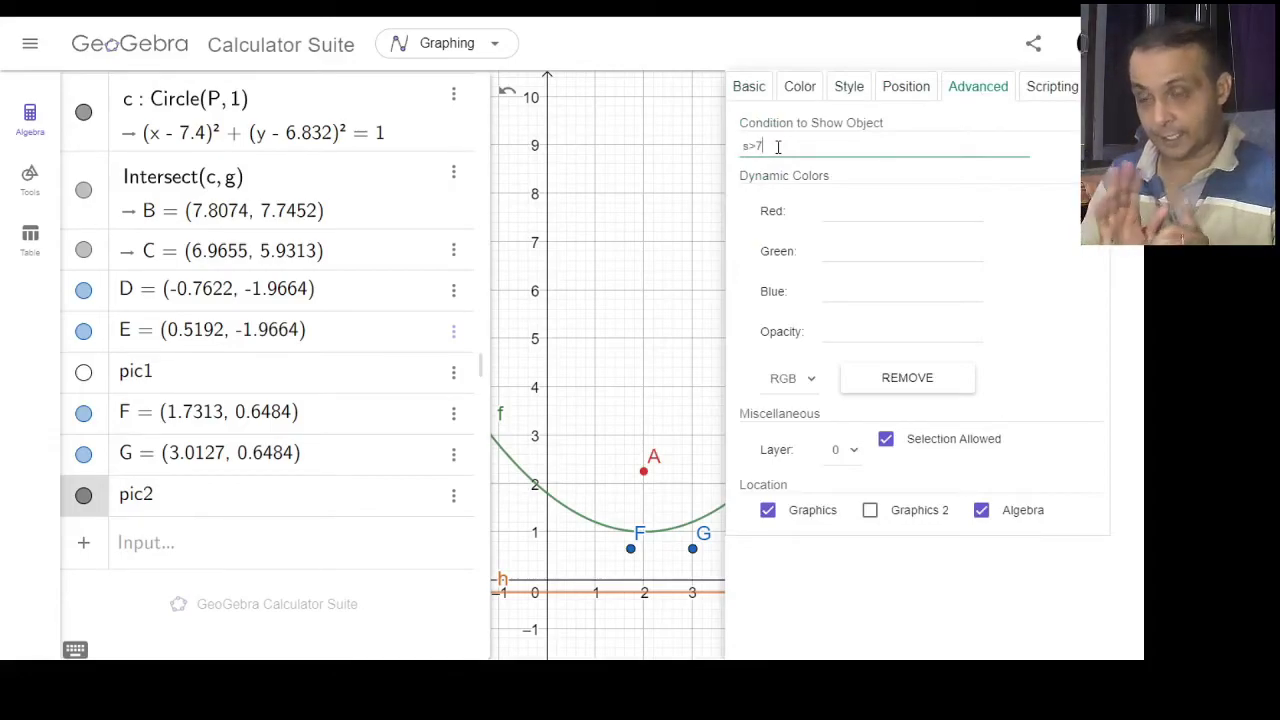
Attach image pic2 to the curve by setting its Corner 1 to P and Corner 2 to B.
click(905, 90)
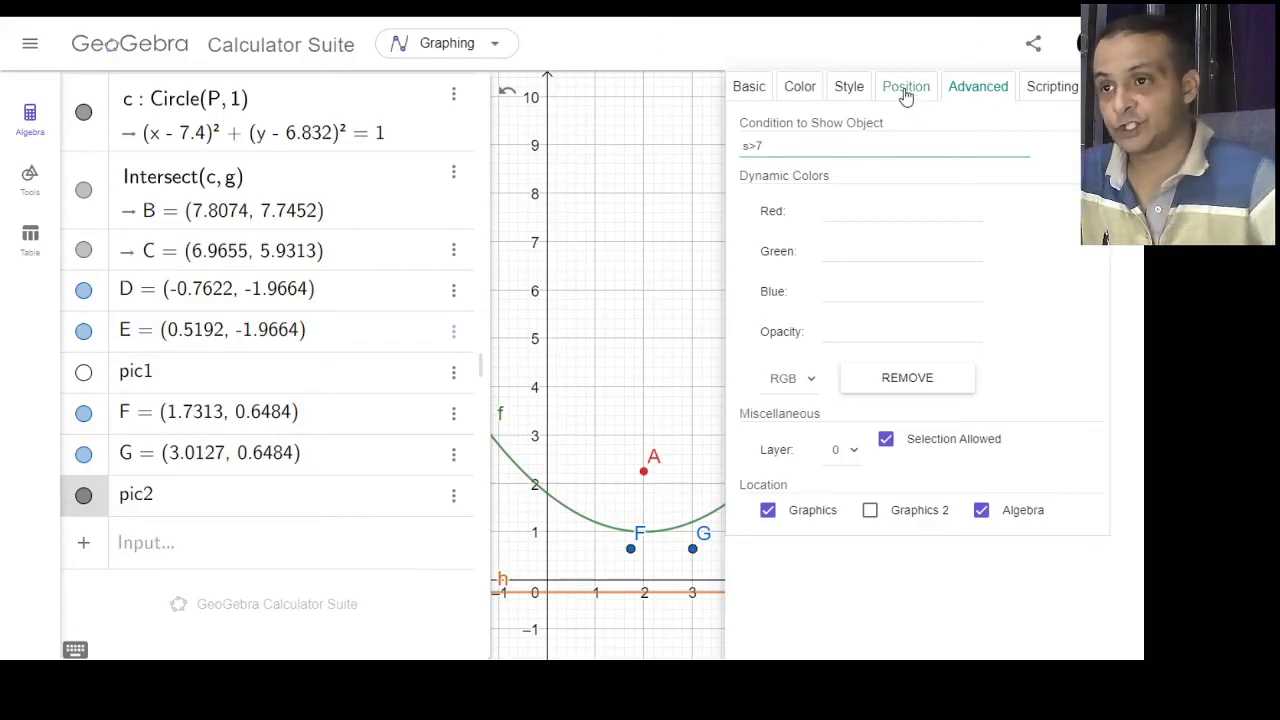
click(876, 123)
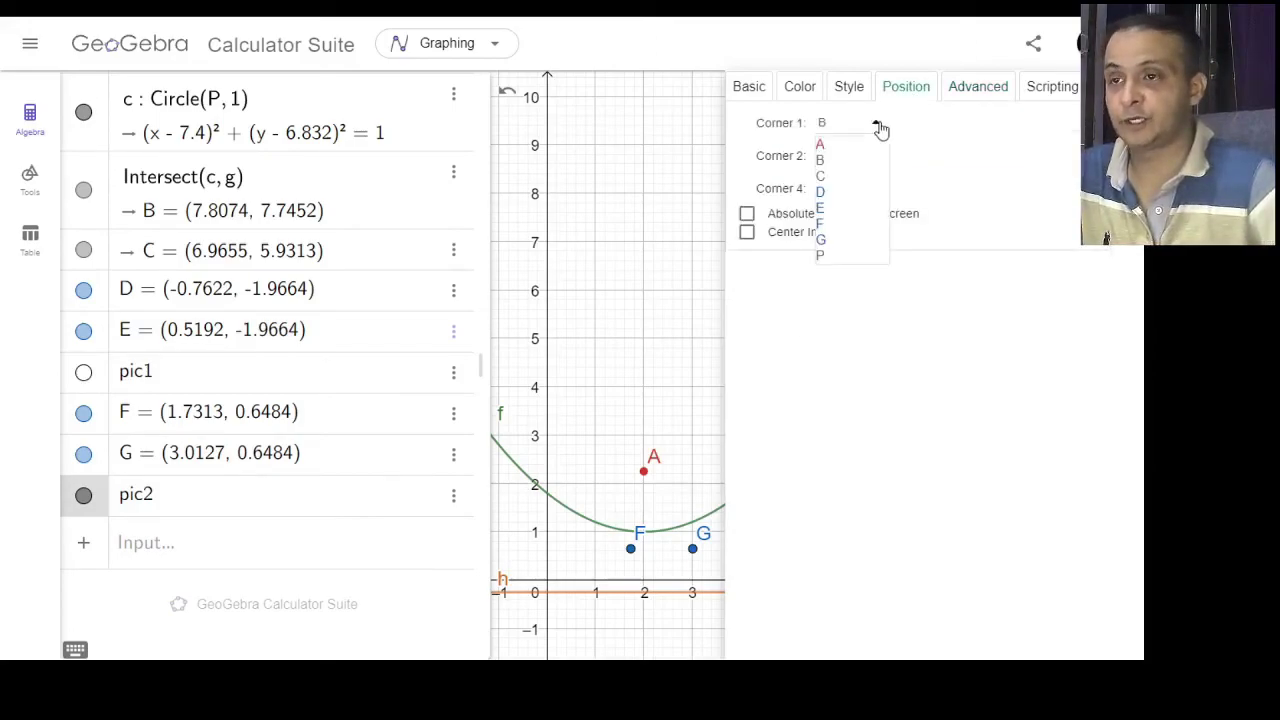
click(824, 252)
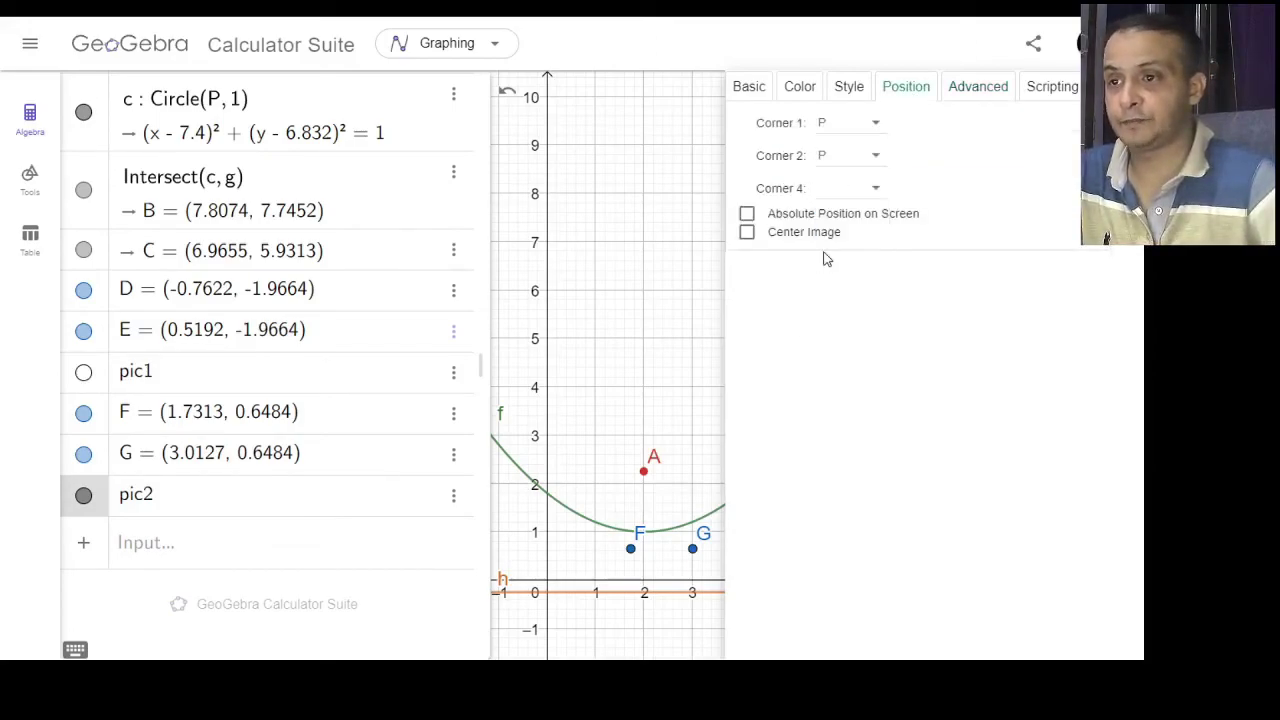
click(876, 158)
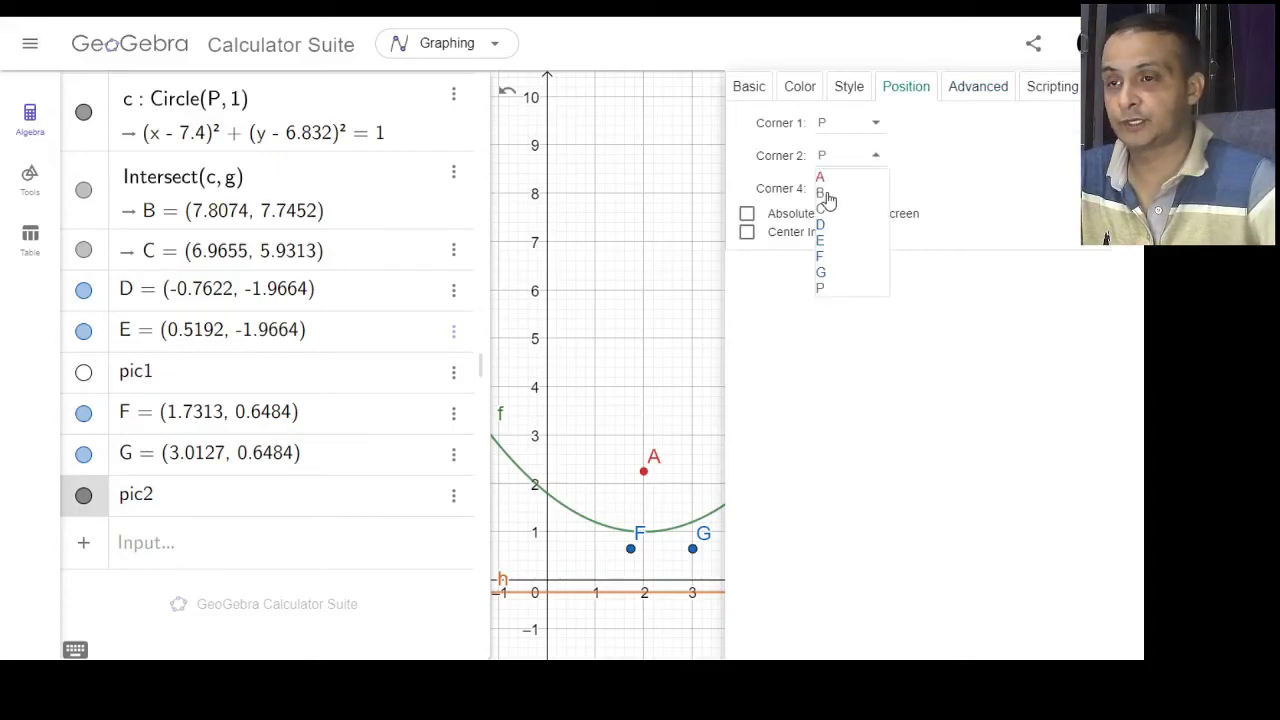
click(822, 193)
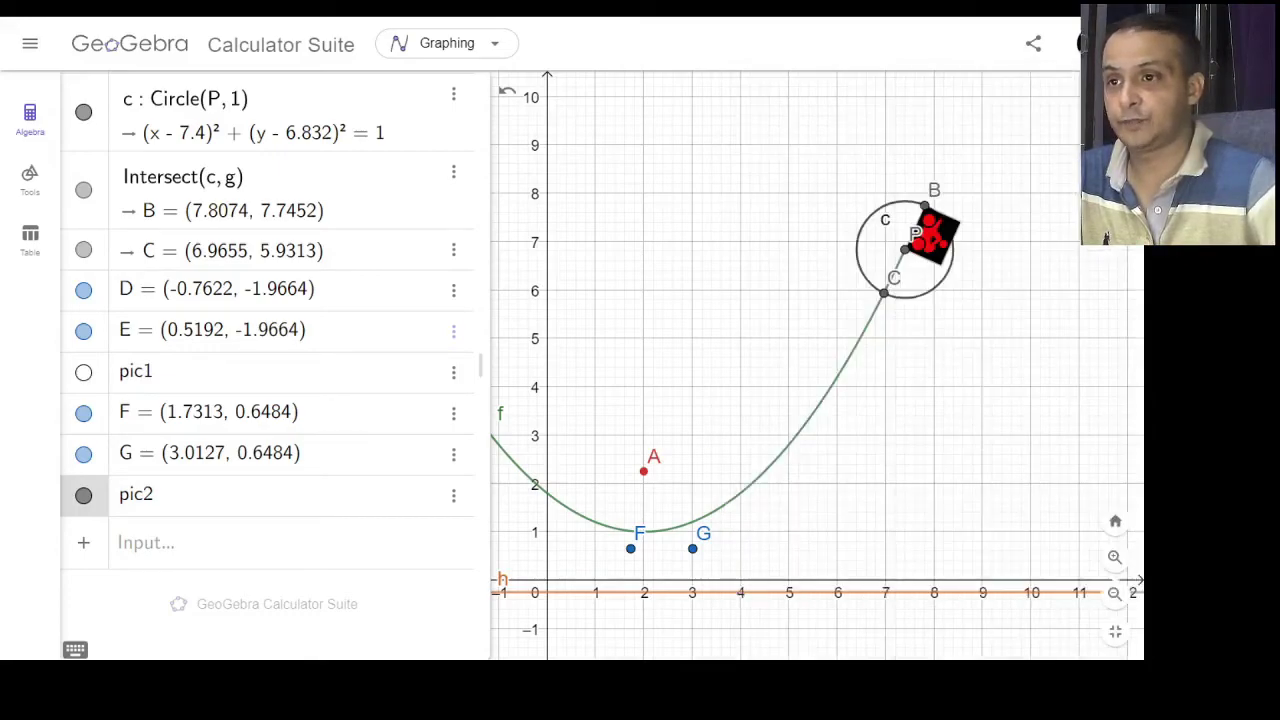
Move slider s to 7.8 to examine how the bike image sits on the curve.
right_click(938, 233)
click(1003, 356)
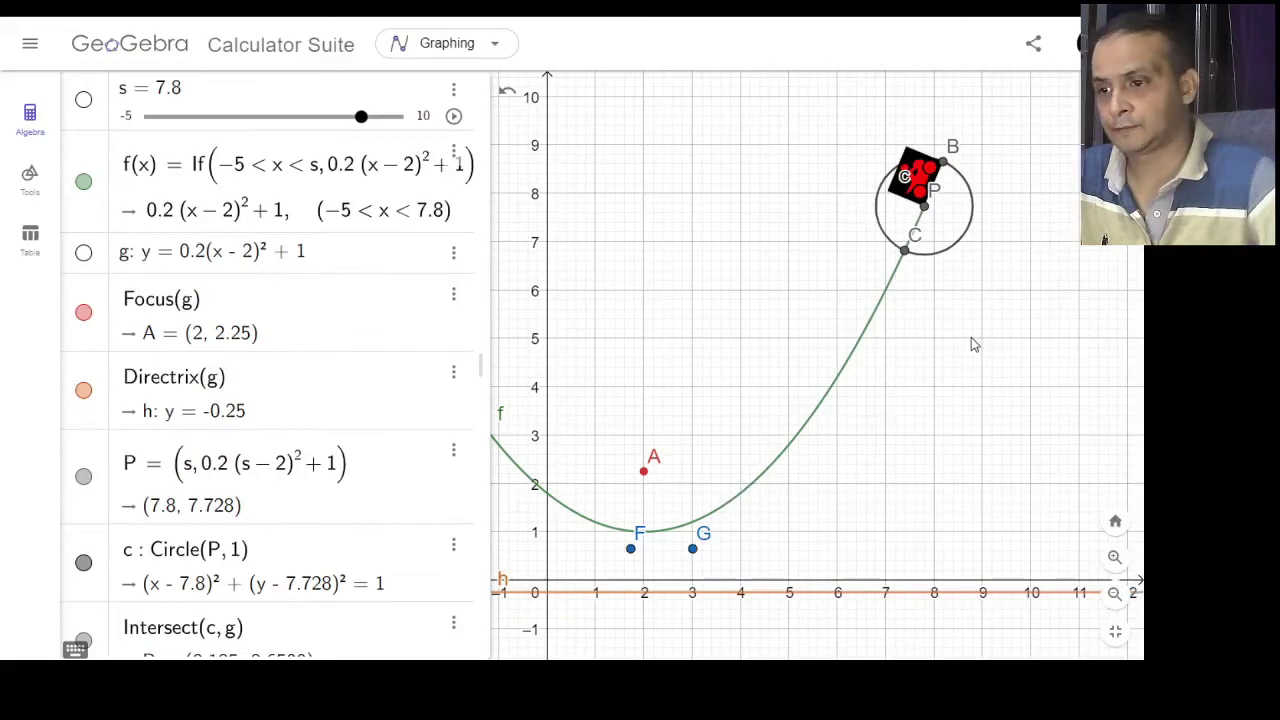
mouse_move(361, 116)
mouse_down()
mouse_move(329, 177)
mouse_move(372, 176)
mouse_move(245, 178)
mouse_move(363, 205)
mouse_up()
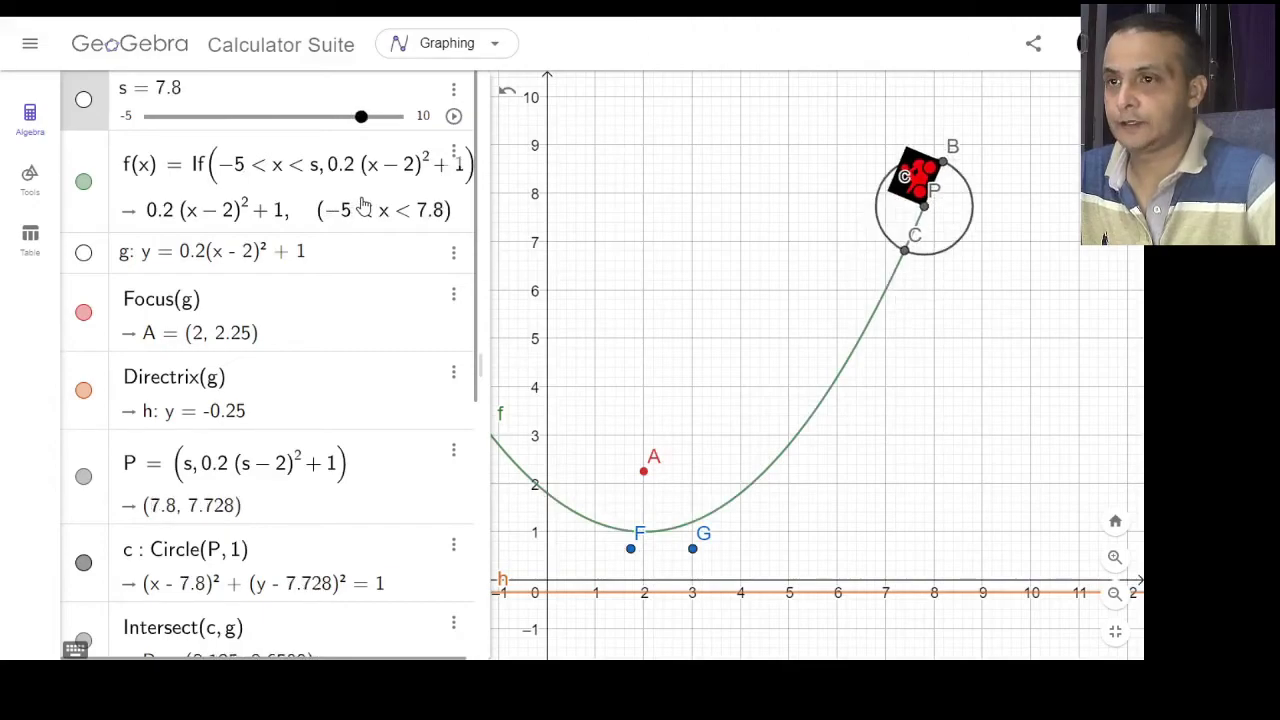
Change image pic2's Corner 1 to F and Corner 2 to G, and close its settings.
right_click(920, 185)
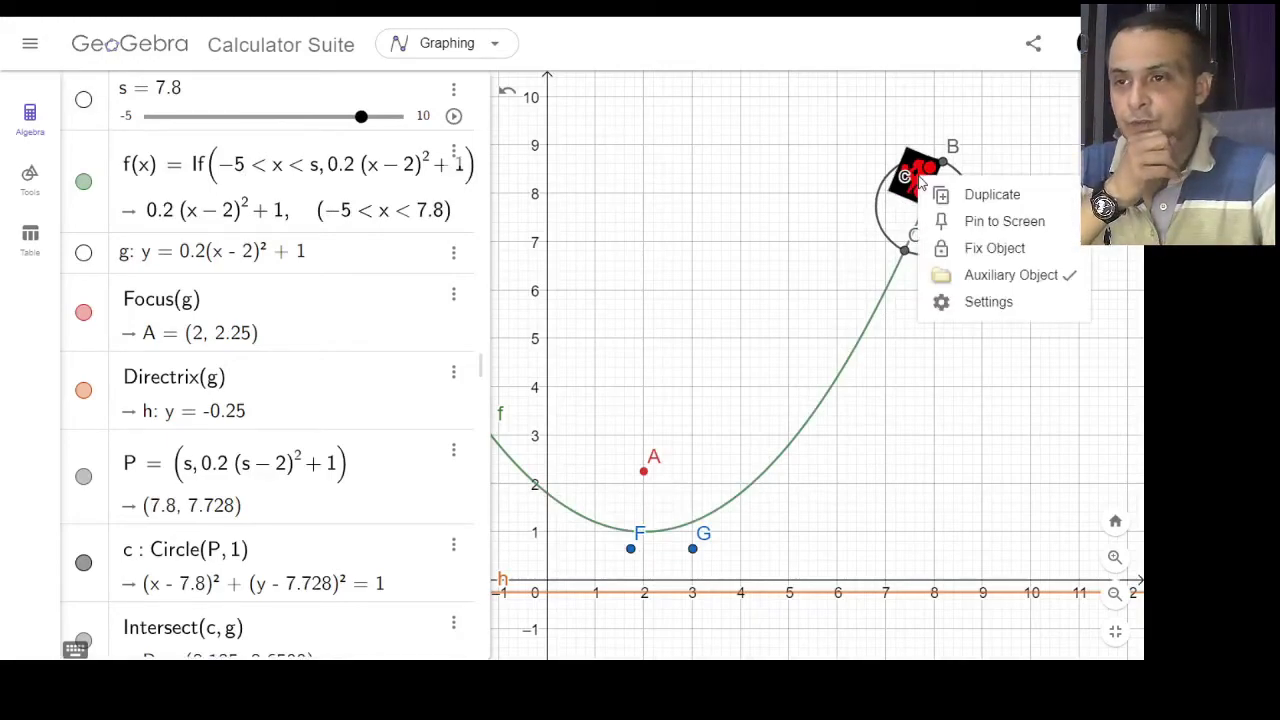
click(974, 302)
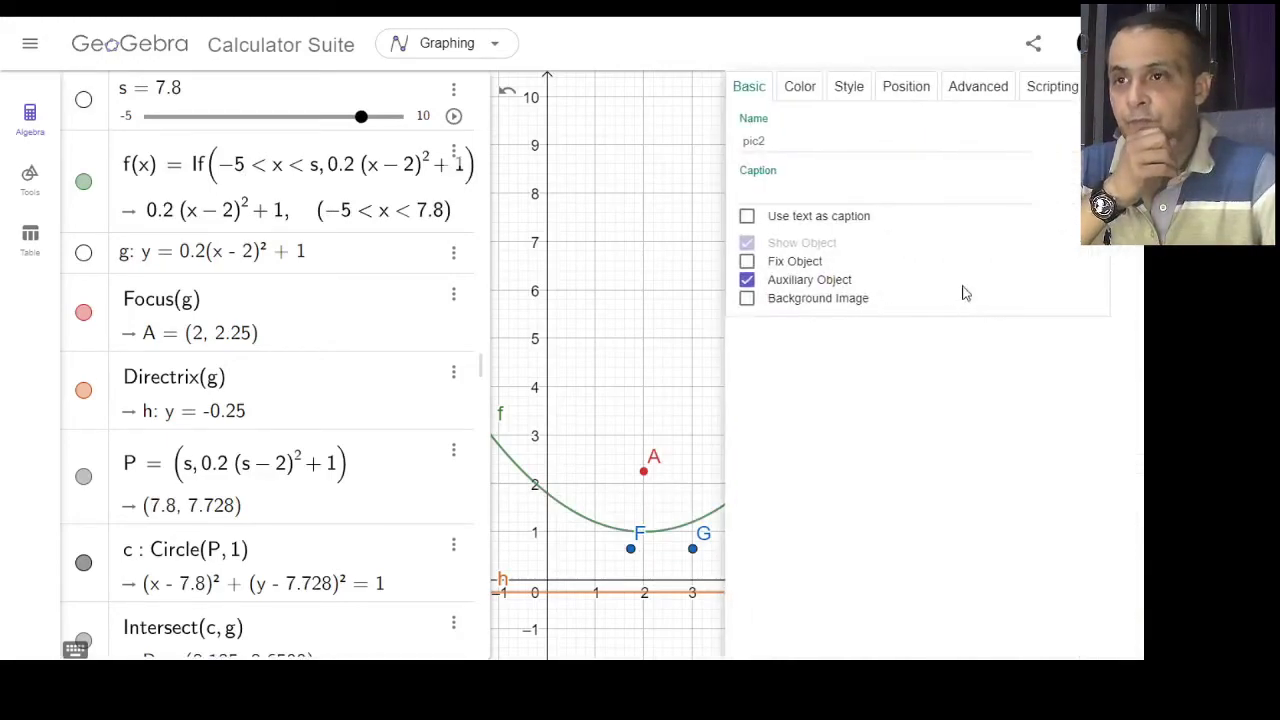
click(908, 90)
click(876, 127)
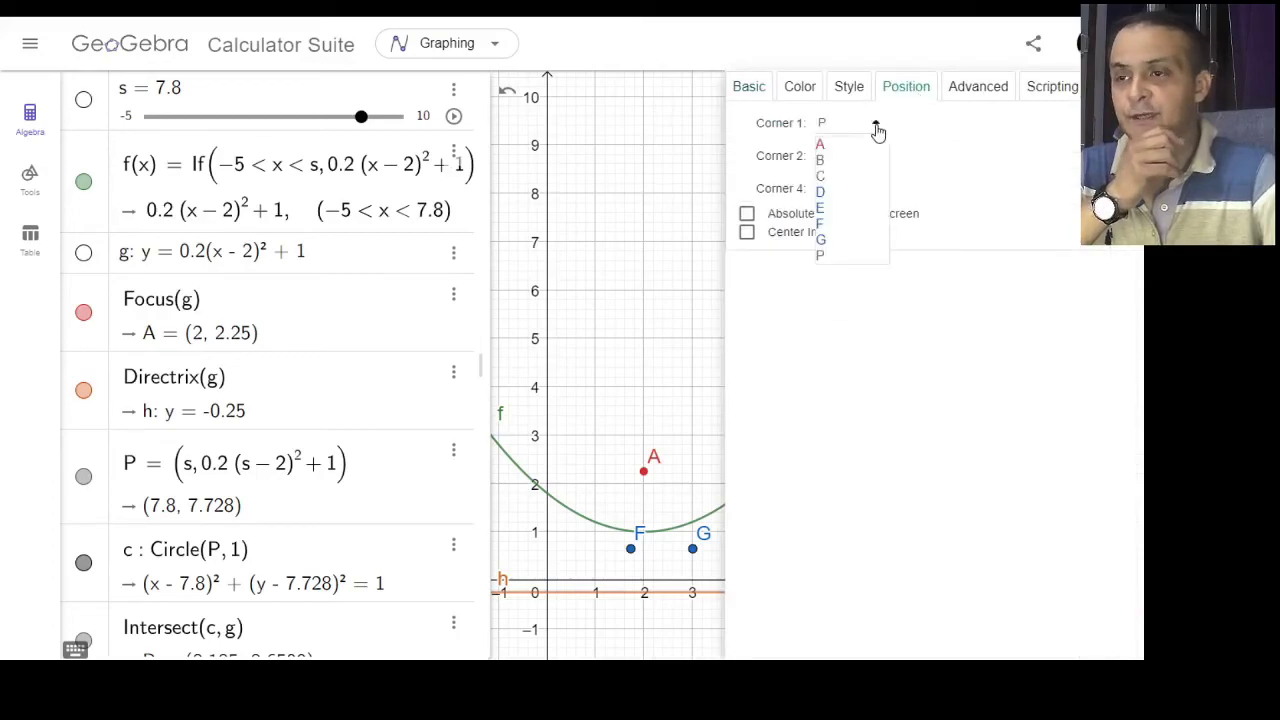
click(821, 224)
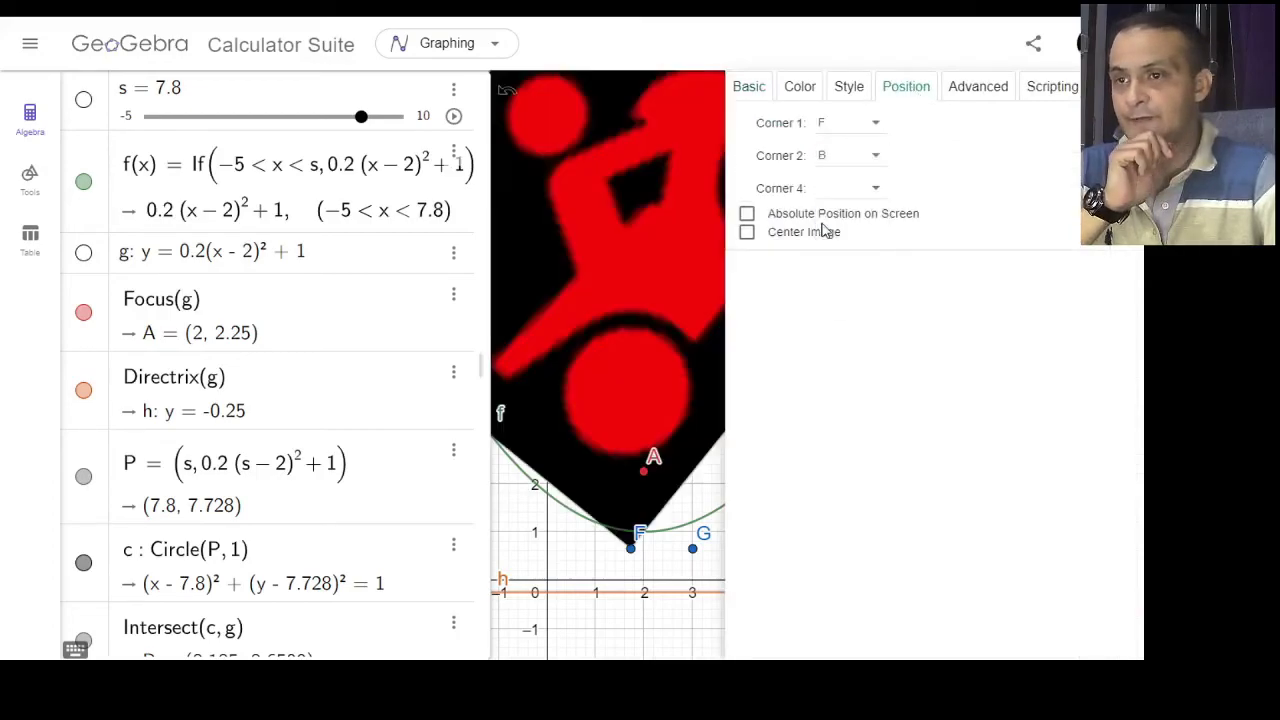
click(876, 160)
click(822, 272)
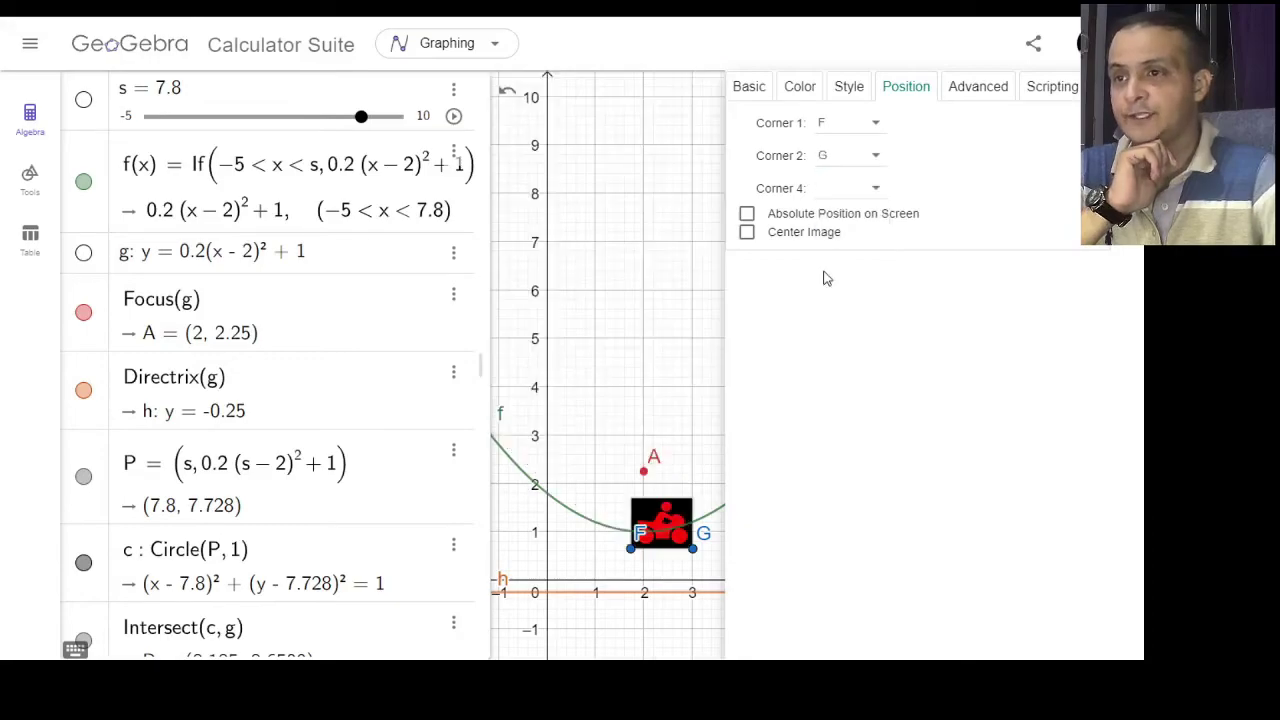
click(1122, 86)
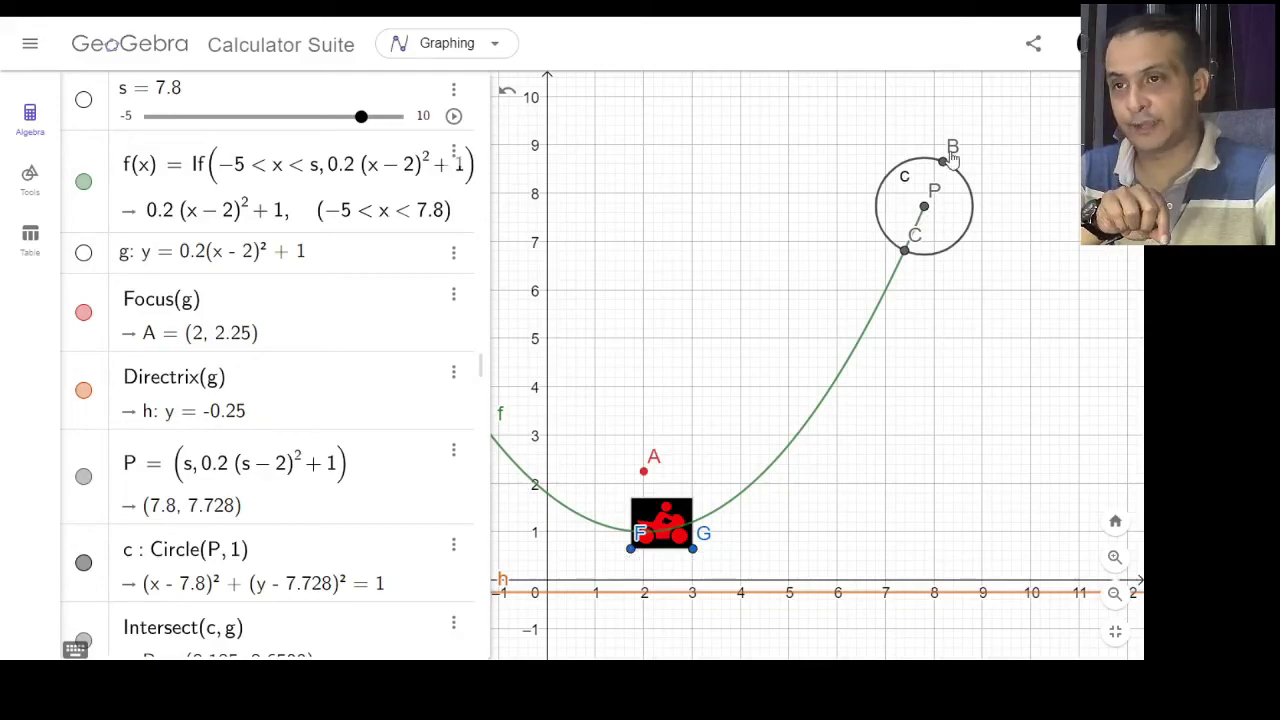
Set image pic2's Corner 1 back to P and Corner 2 back to B, and close its settings.
right_click(664, 518)
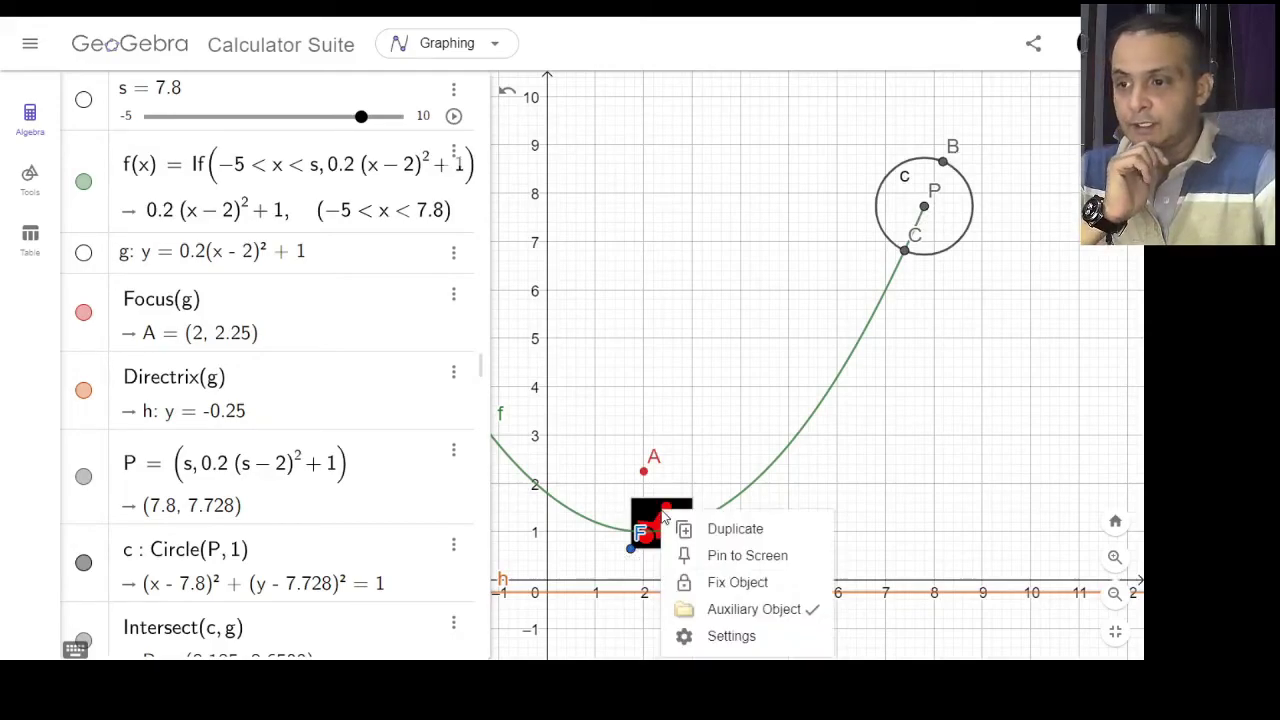
click(729, 637)
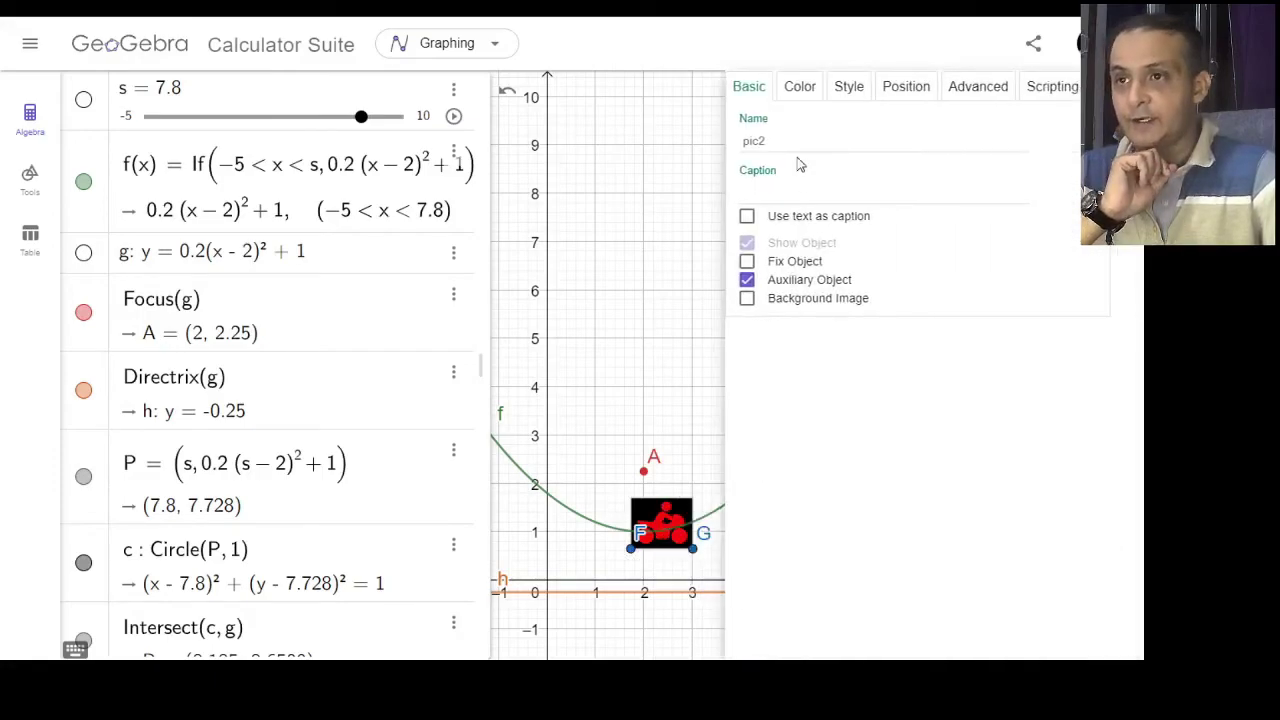
click(906, 88)
click(876, 126)
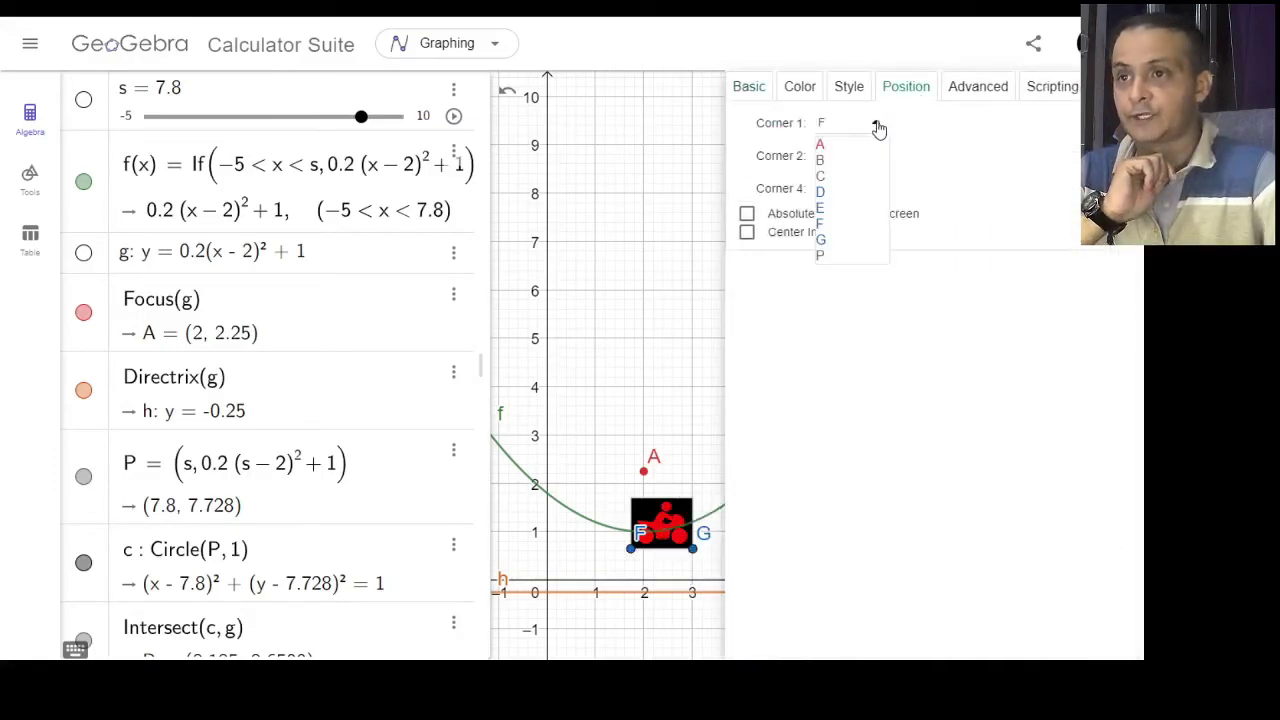
click(821, 256)
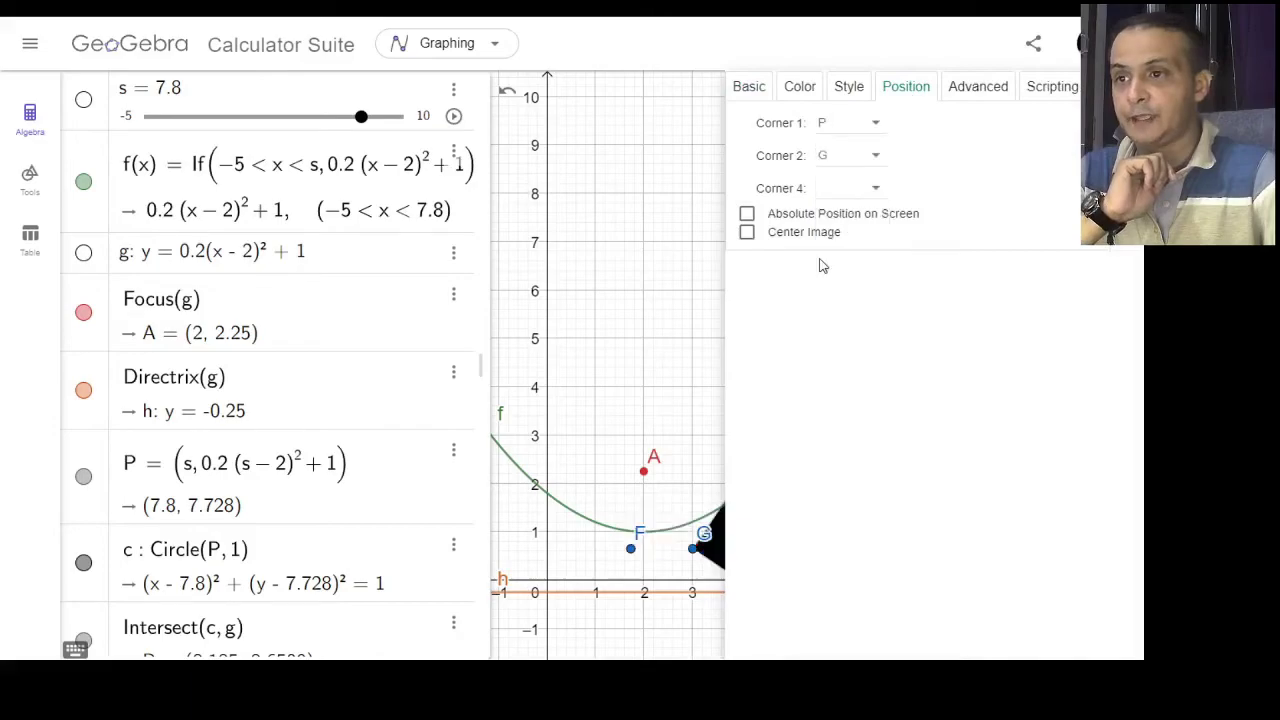
click(877, 160)
click(820, 193)
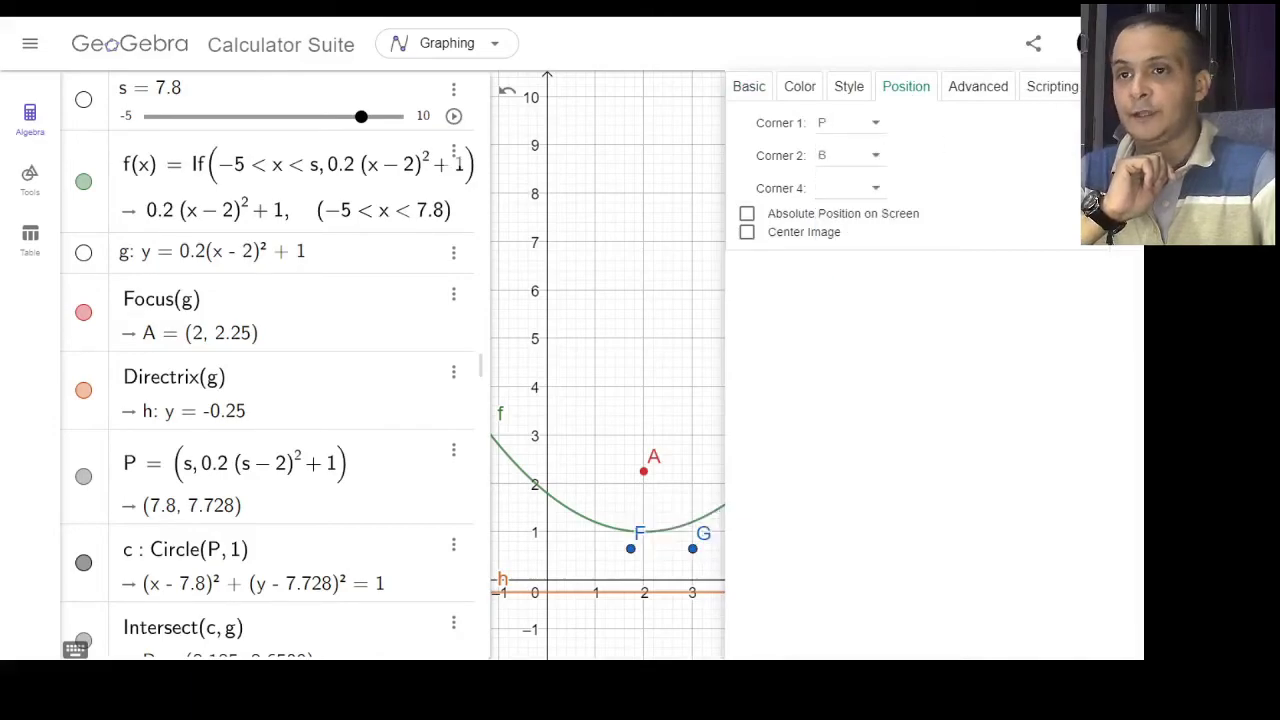
key(Escape)
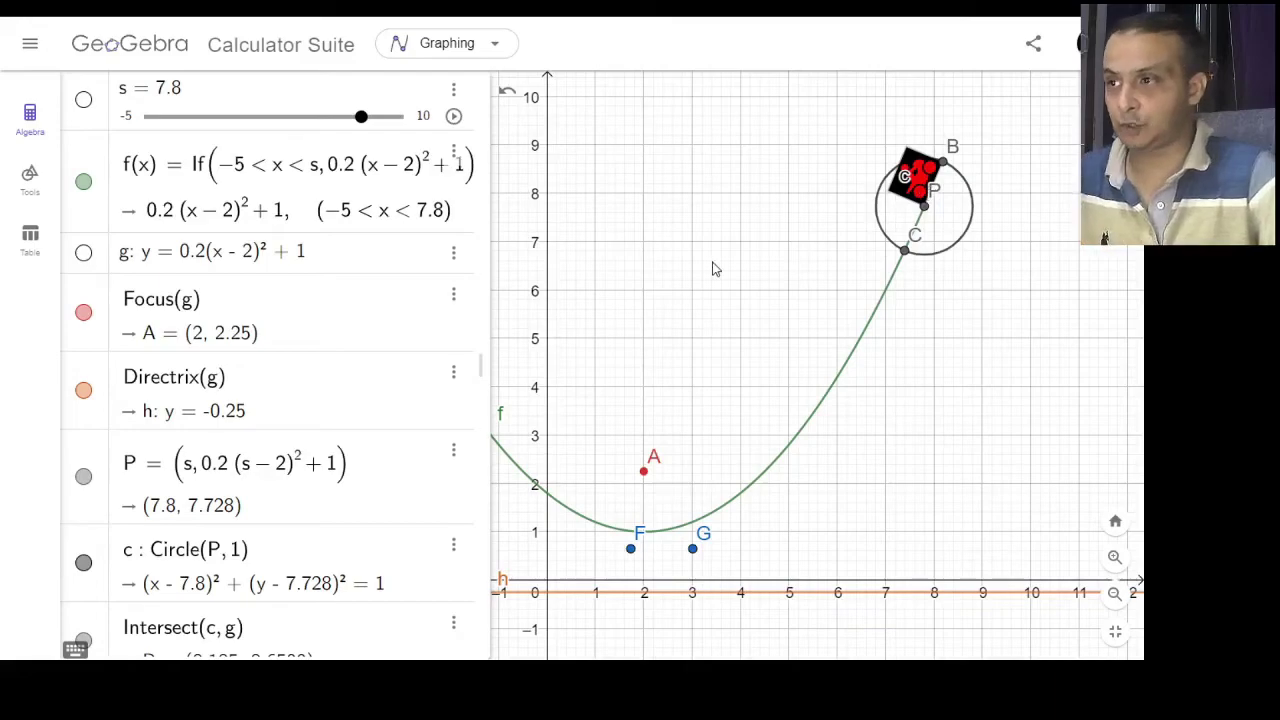
Move slider s to 1.3, and play and pause its animation to review the bike's motion along the parabola.
drag(361, 128, 257, 163)
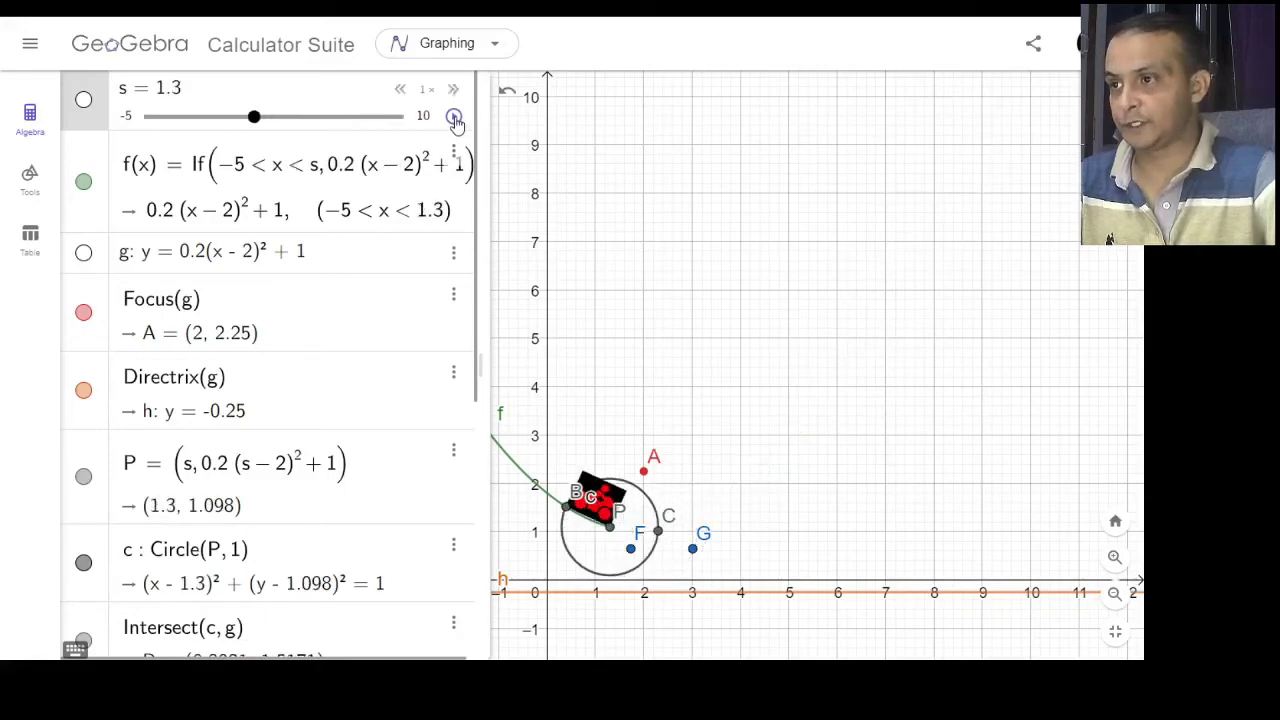
click(455, 120)
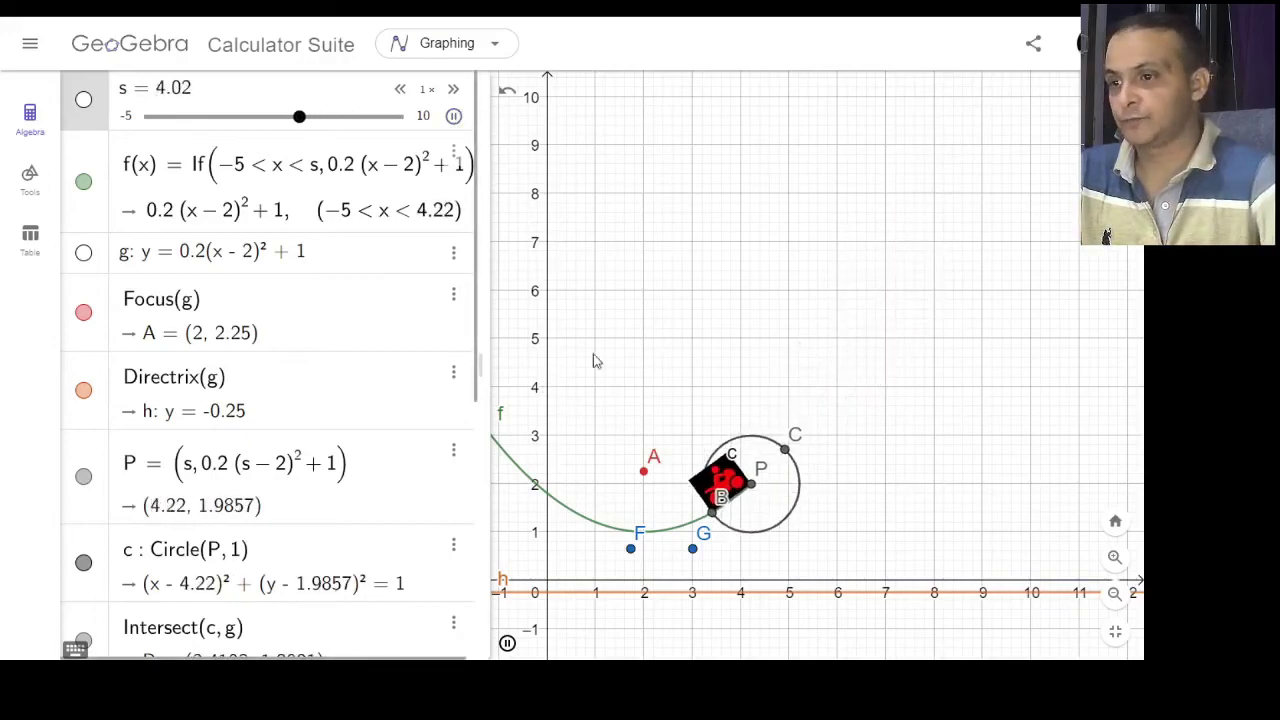
click(454, 117)
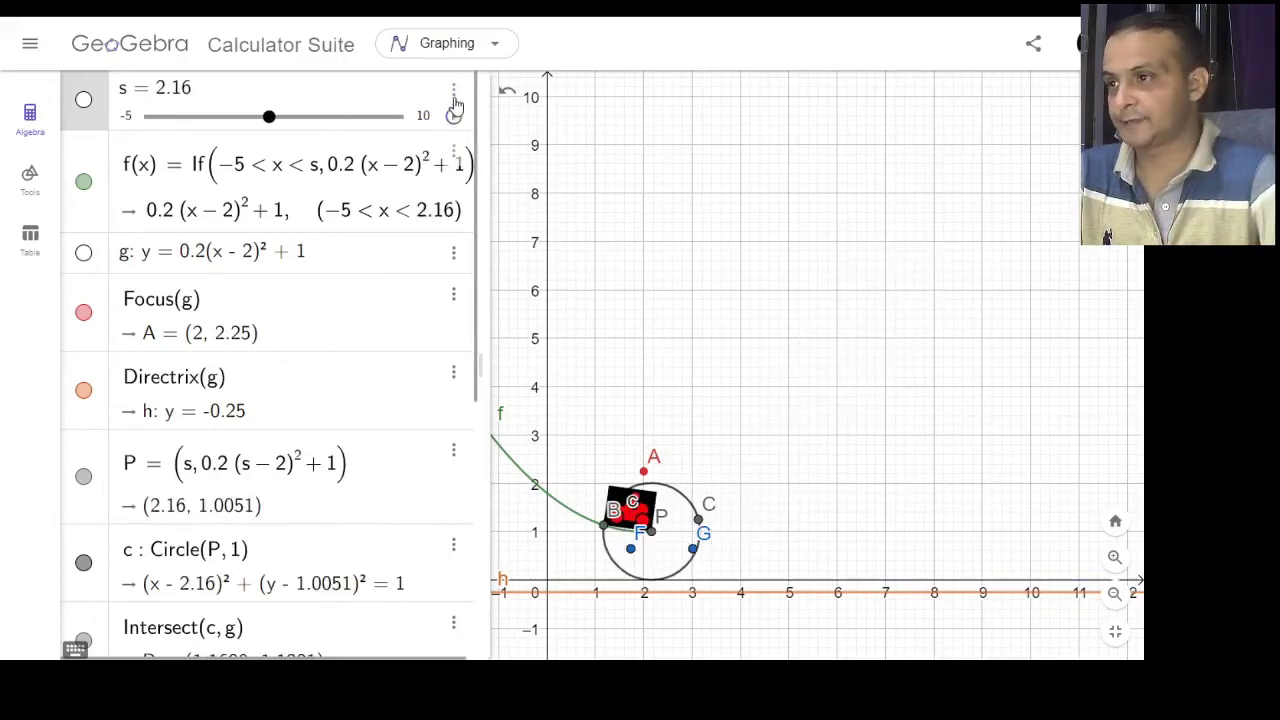
Set slider s's animation repeat mode to Increasing, close its settings, and play and pause the animation to test it.
click(454, 92)
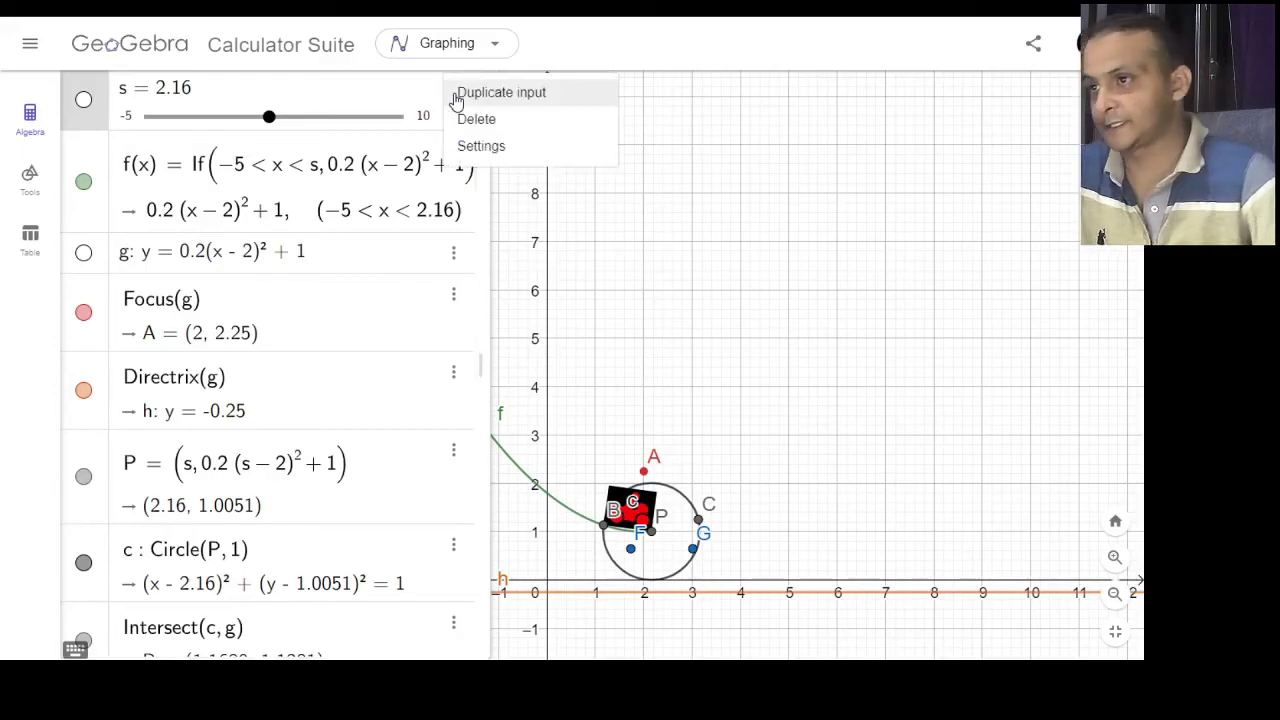
click(480, 145)
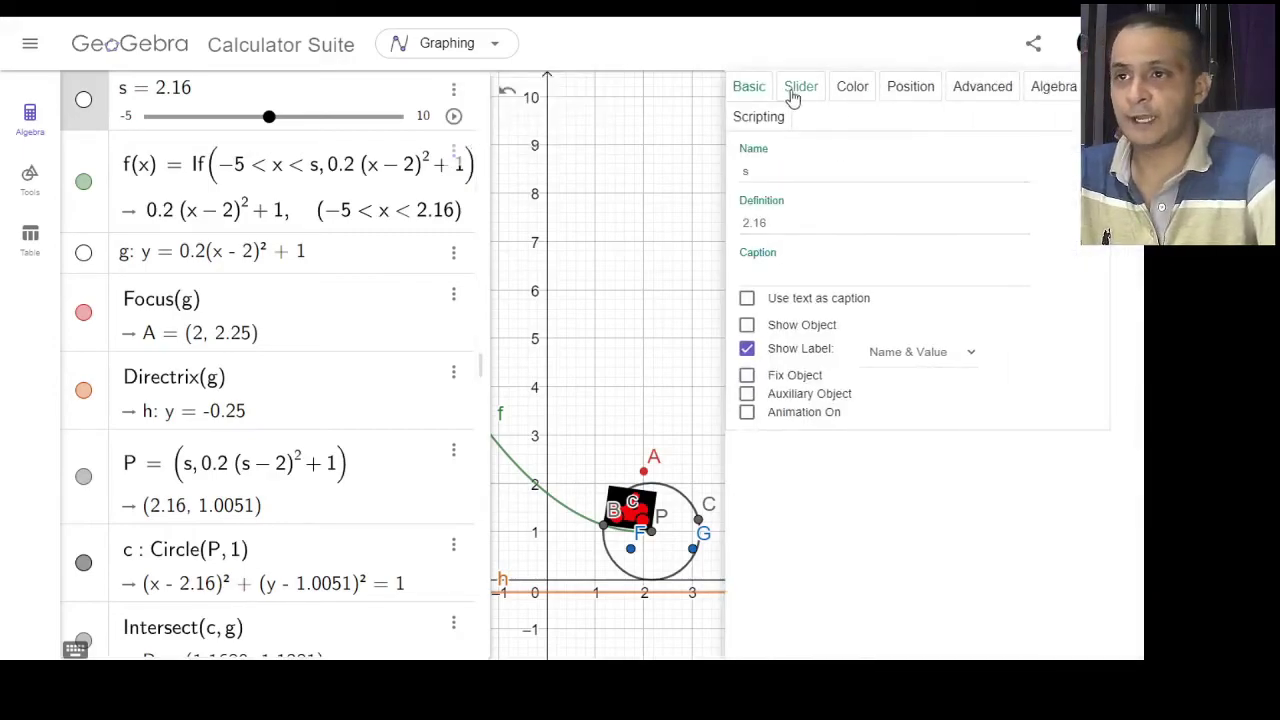
click(799, 89)
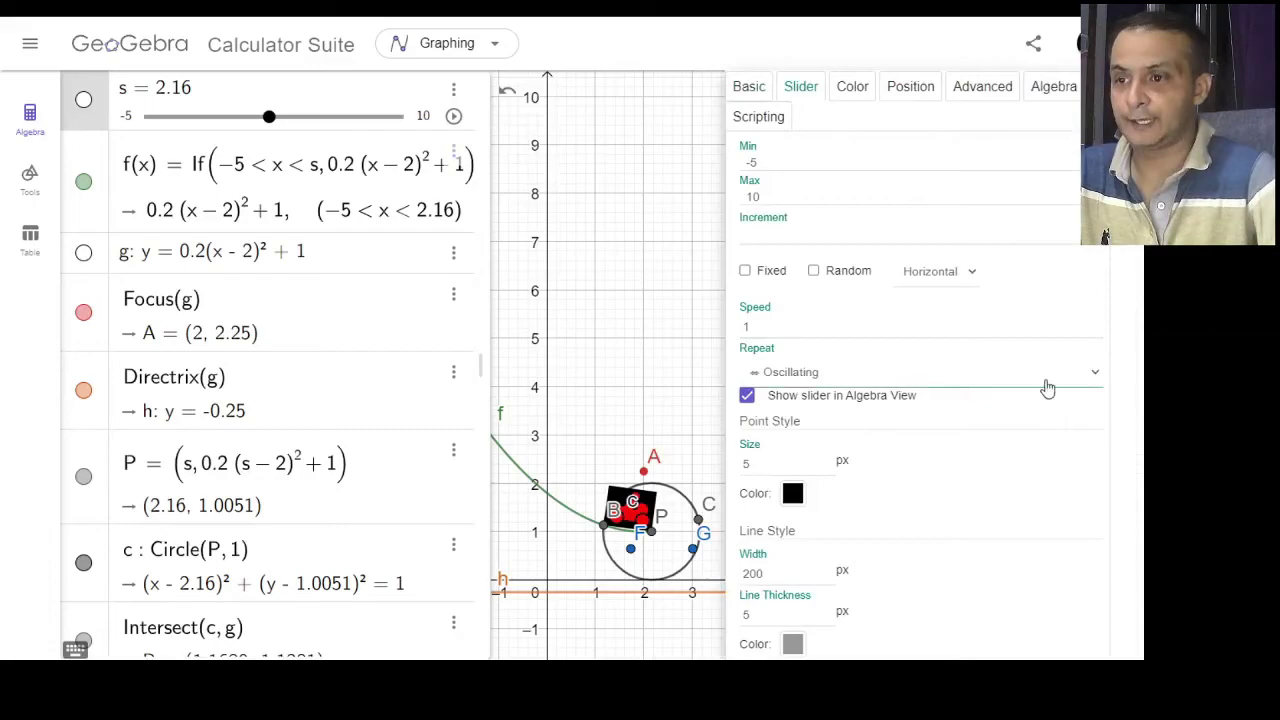
click(1095, 375)
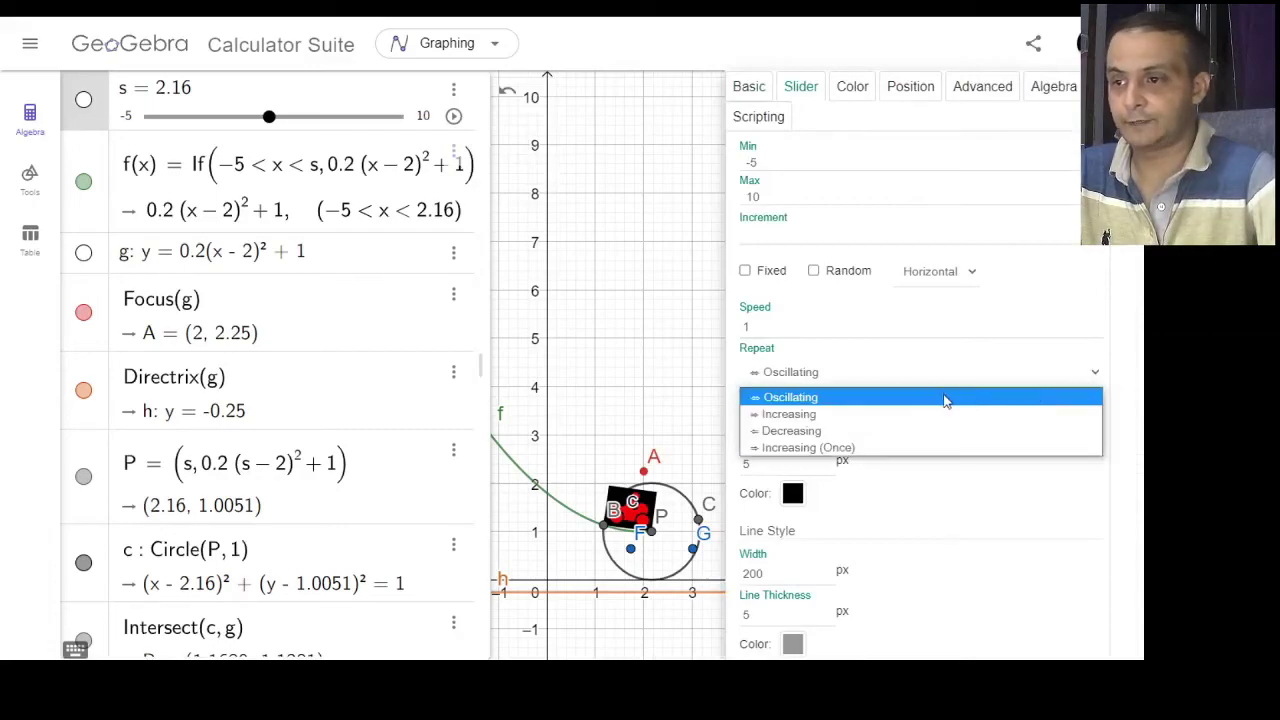
click(800, 415)
click(1125, 86)
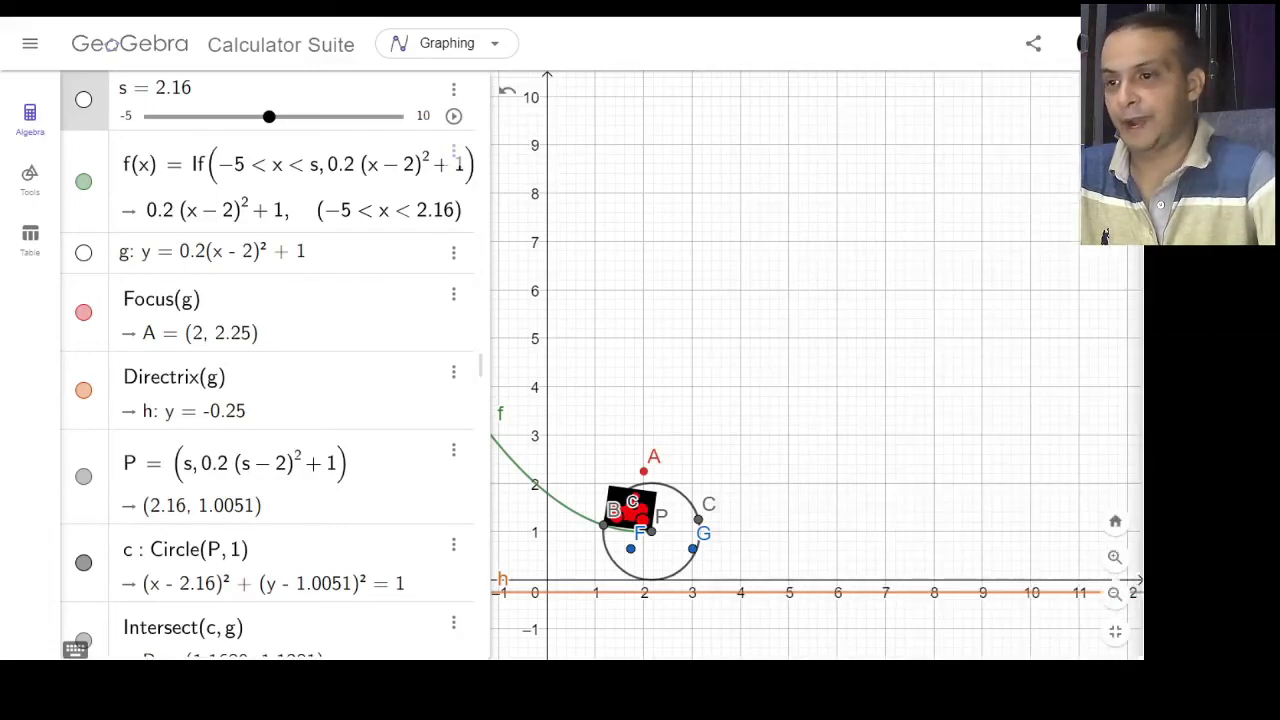
click(453, 117)
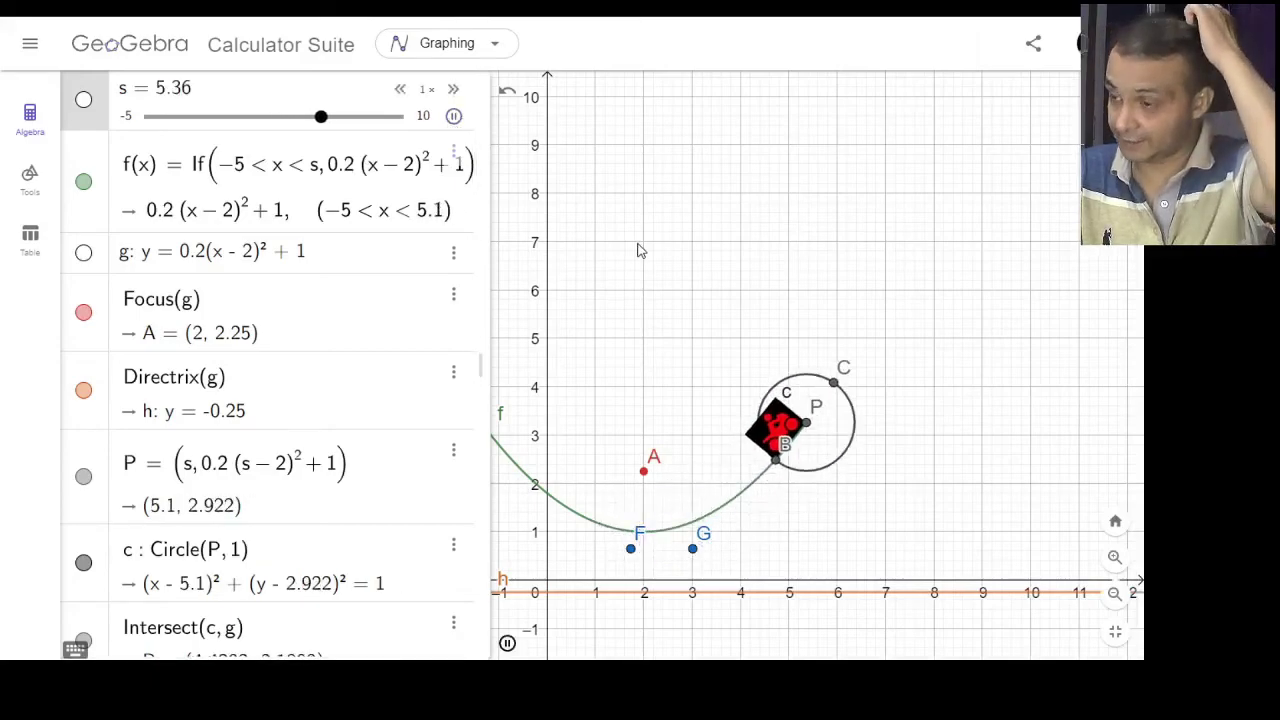
click(453, 117)
Hide circle c, its intersection points B and C, and the image points D, E, F and G.
scroll(197, 381, down, 5)
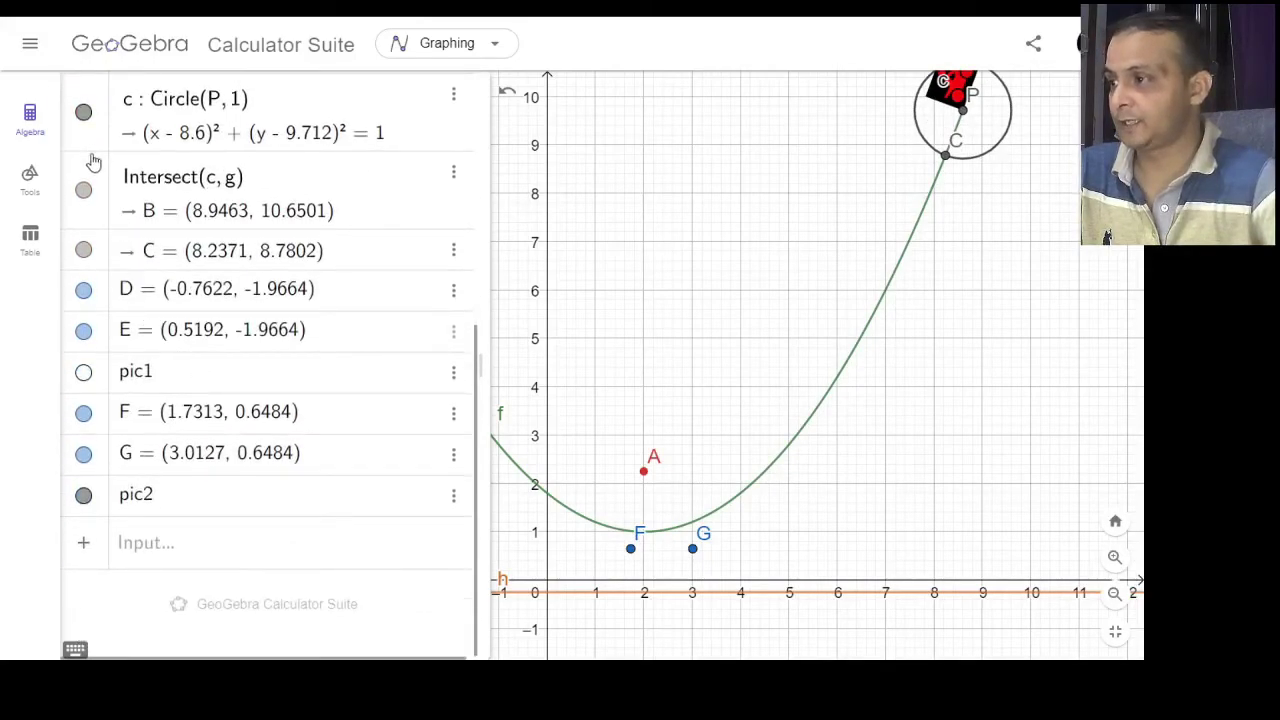
click(84, 113)
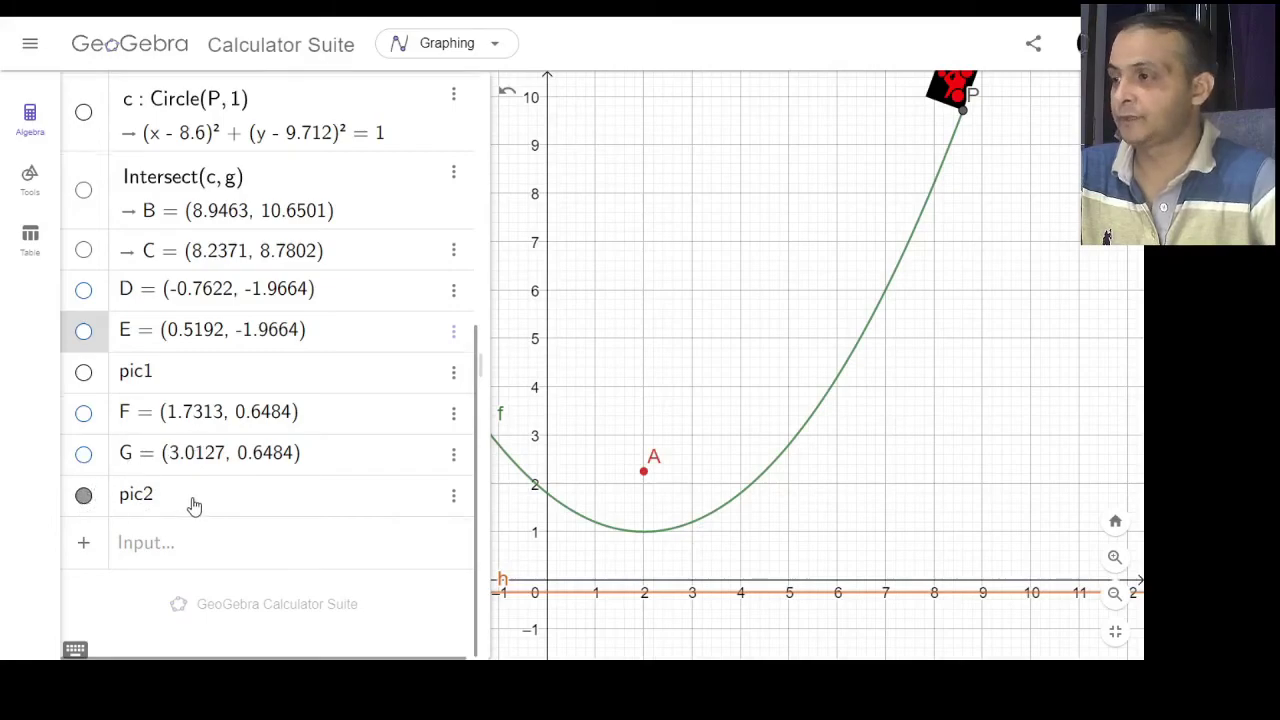
Hide the grid and the coordinate axes in the graphics view's settings.
scroll(195, 507, up, 5)
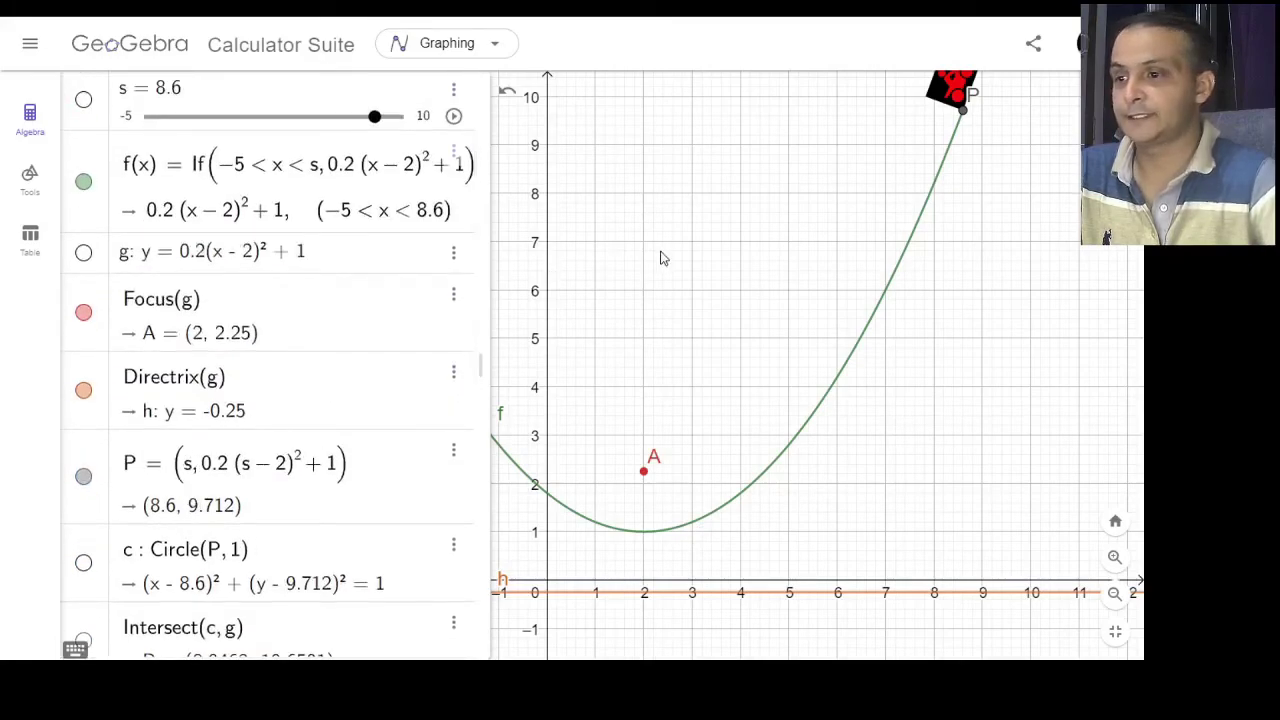
scroll(716, 320, up, 1)
scroll(716, 321, down, 2)
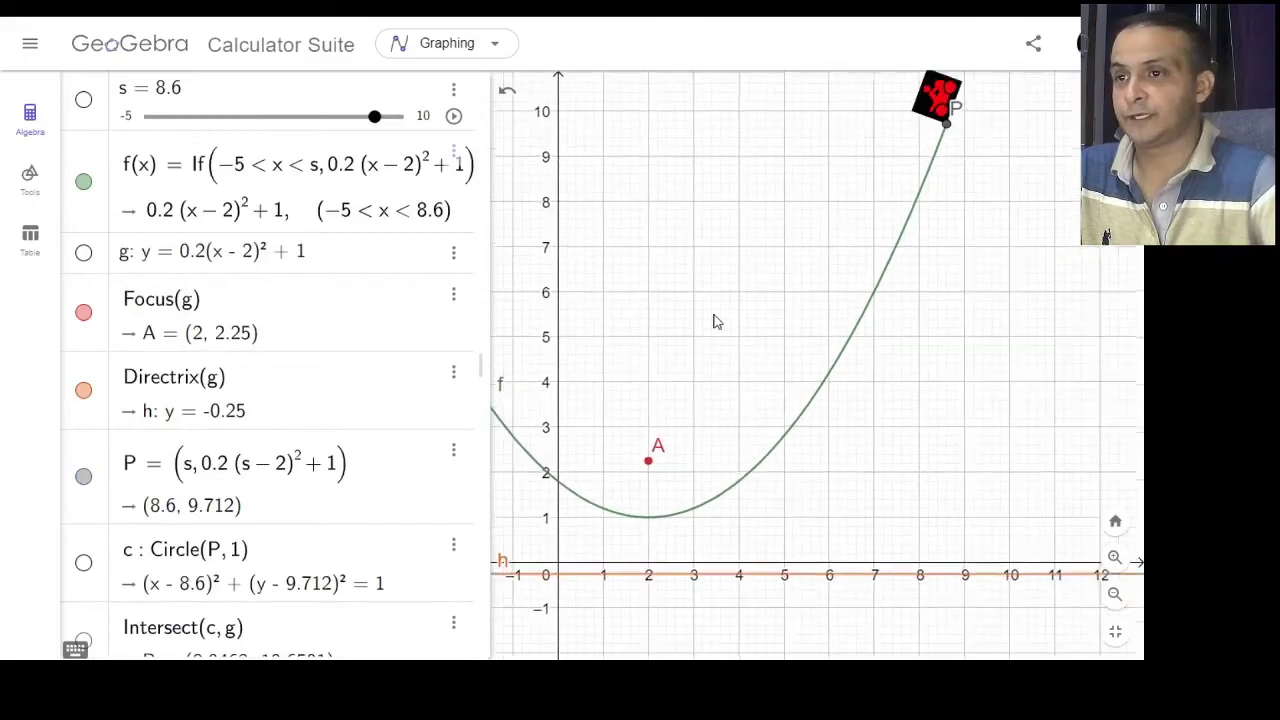
drag(738, 205, 737, 265)
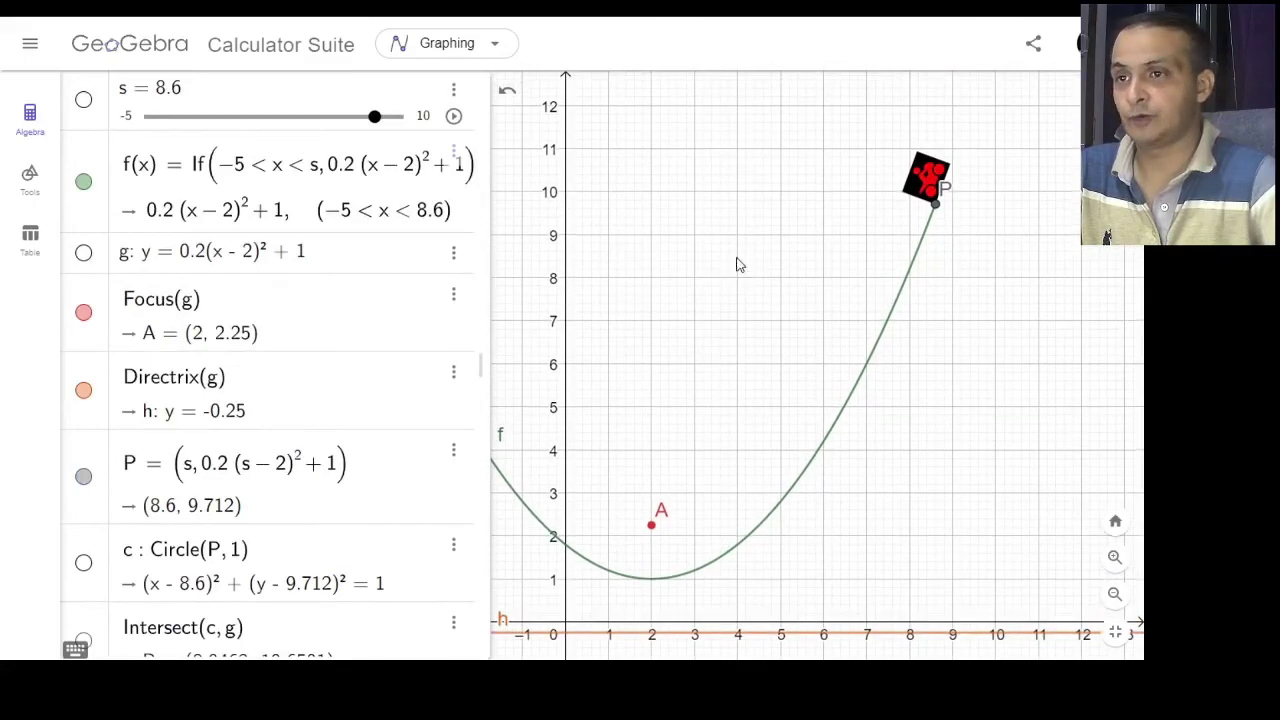
right_click(709, 188)
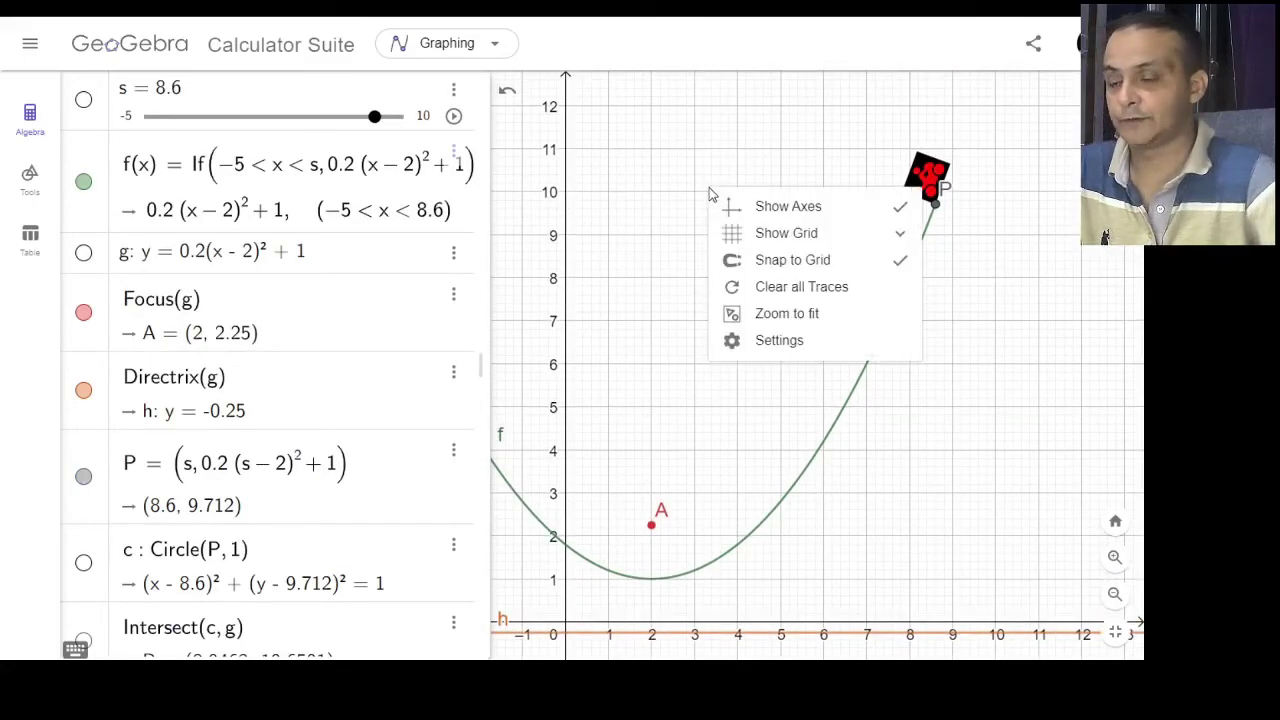
click(764, 342)
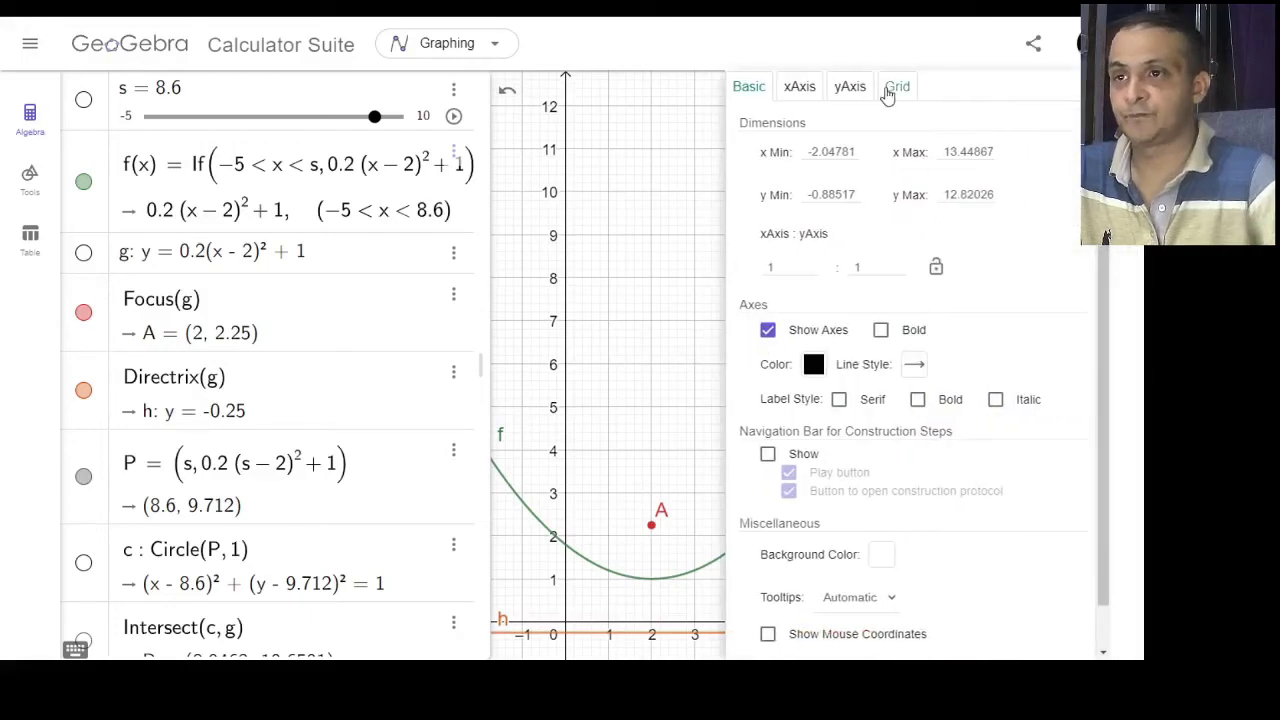
click(896, 87)
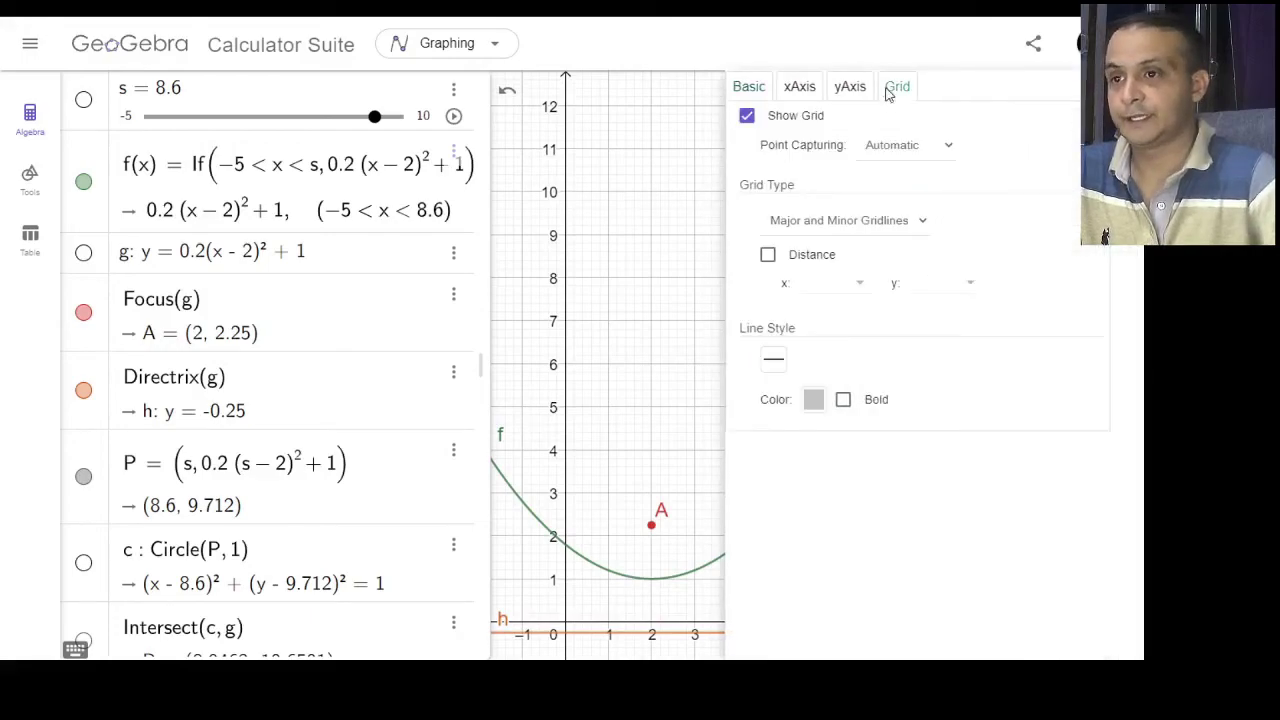
click(748, 117)
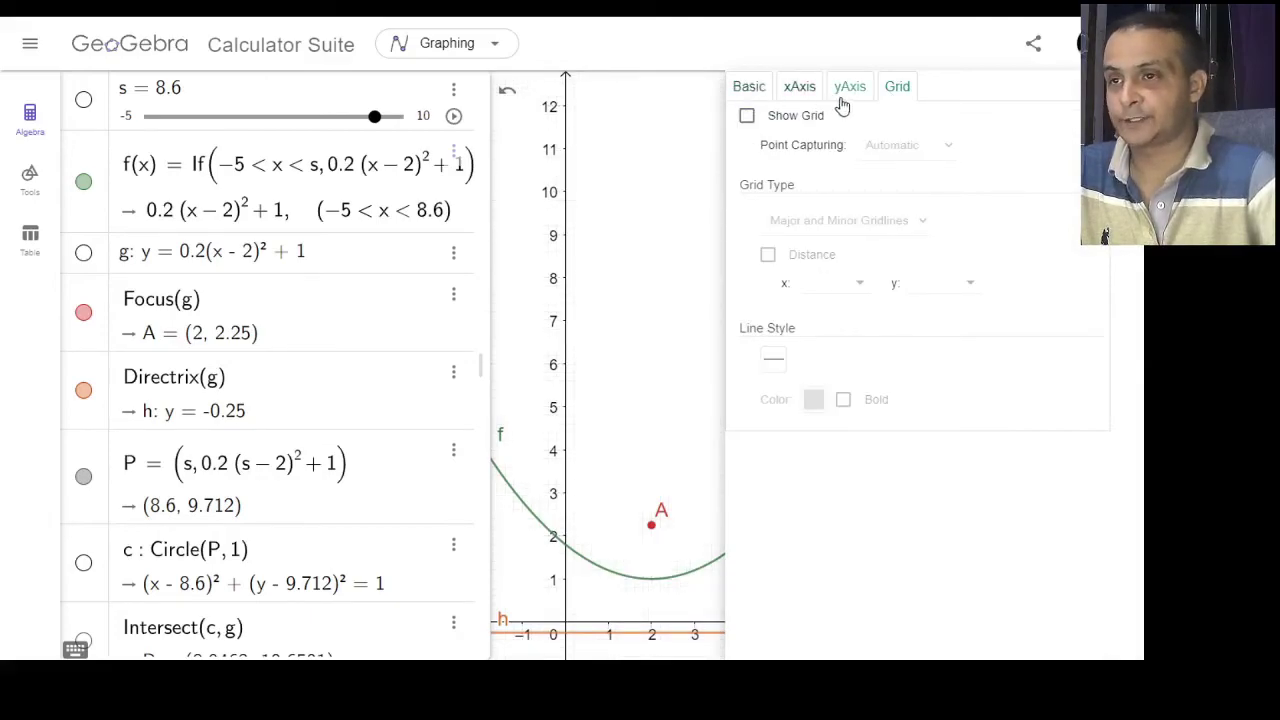
click(747, 90)
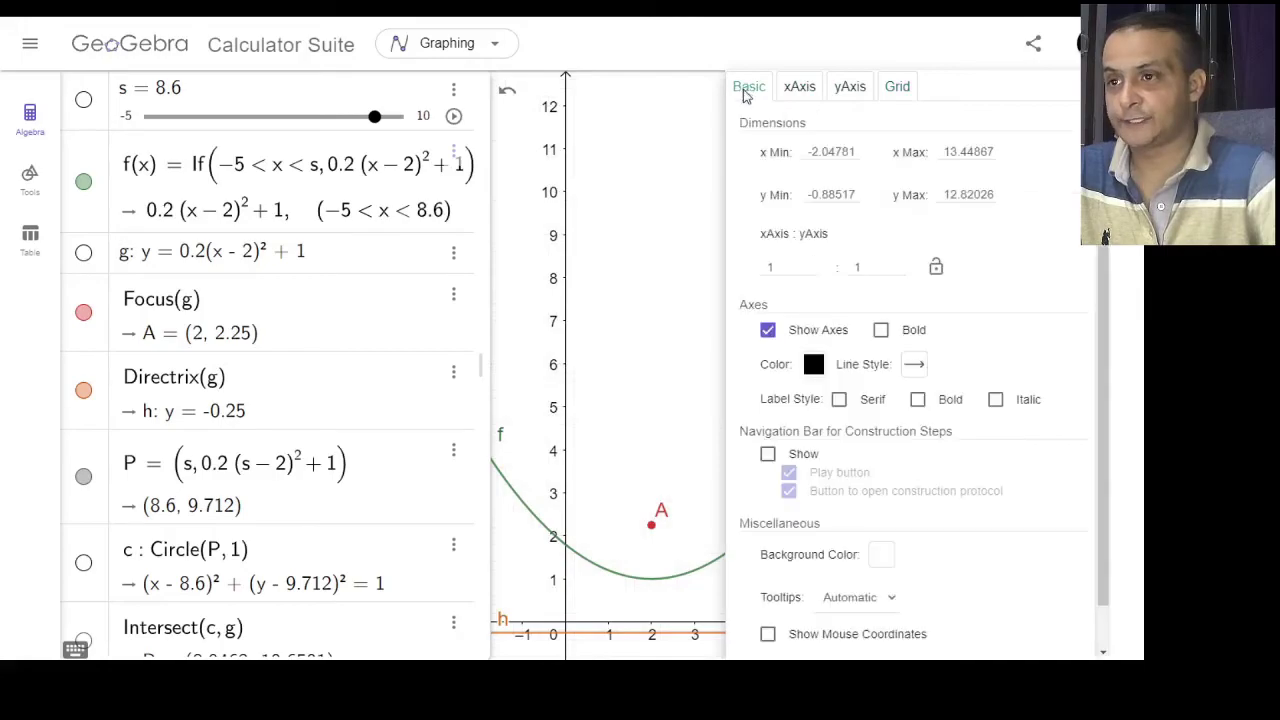
click(768, 336)
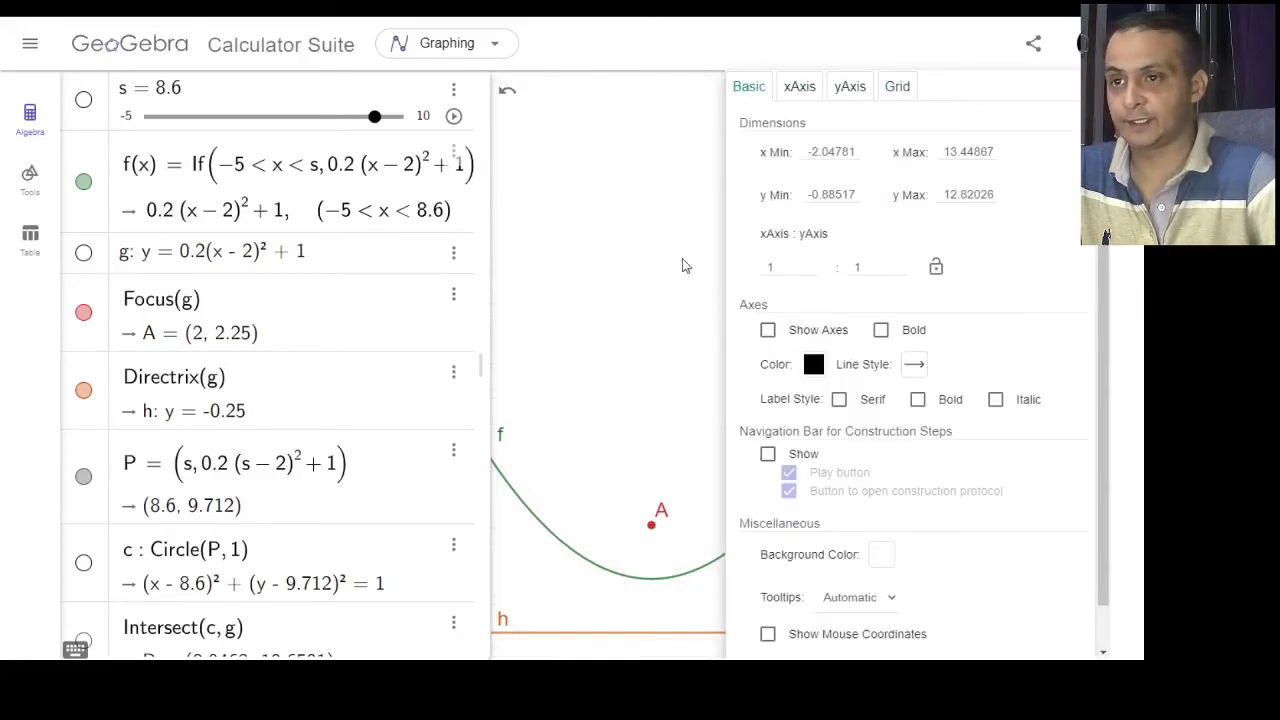
Set the graphics view's background color to black (#000000) and close the settings.
scroll(910, 352, down, 1)
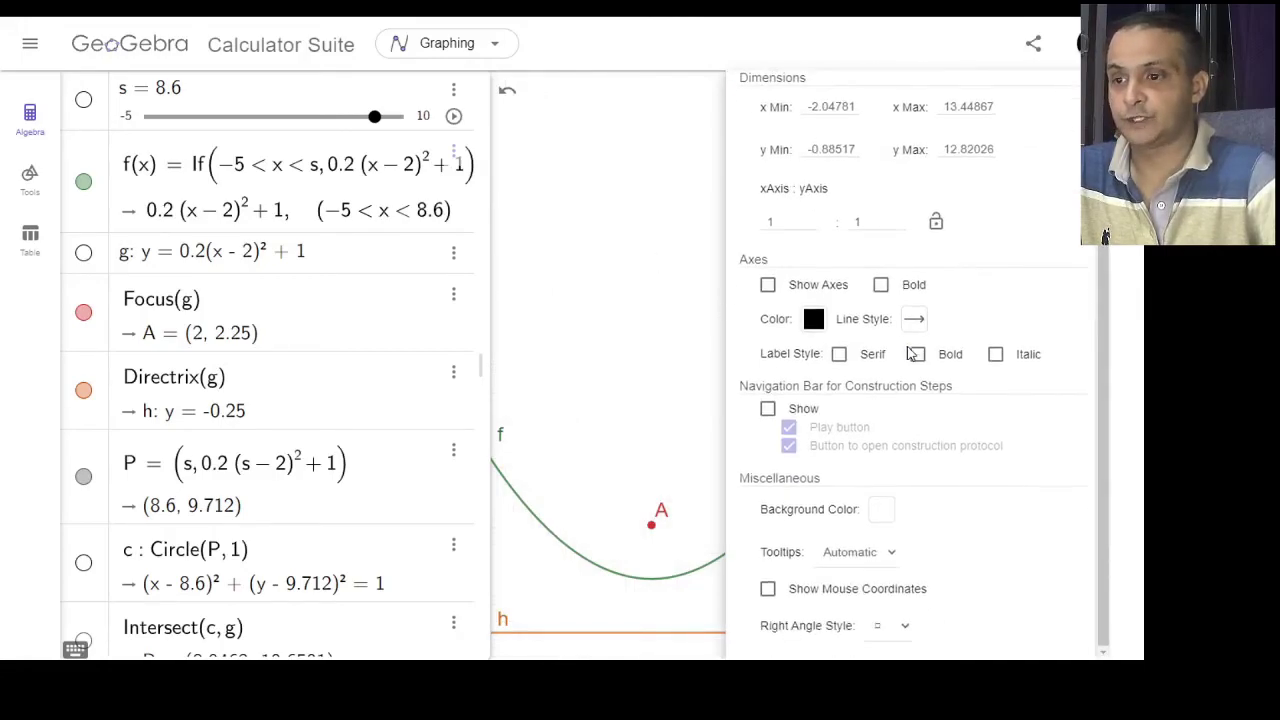
click(884, 517)
click(424, 381)
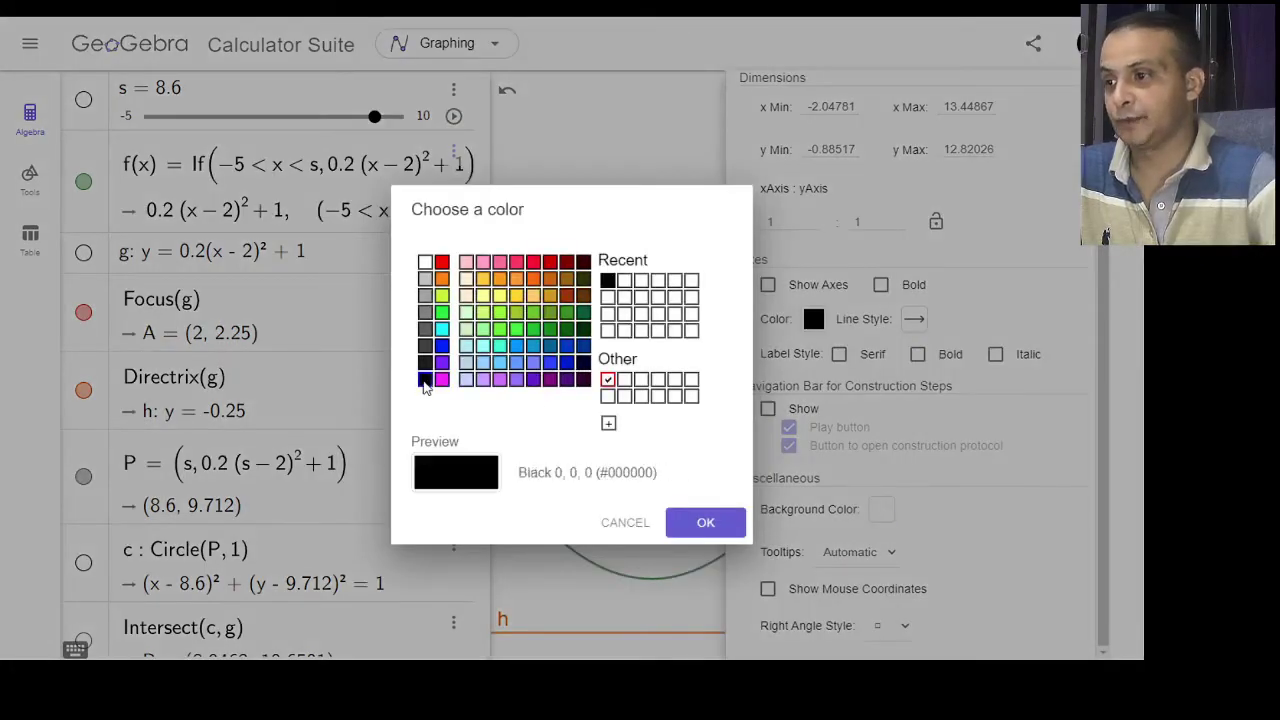
click(706, 524)
key(Escape)
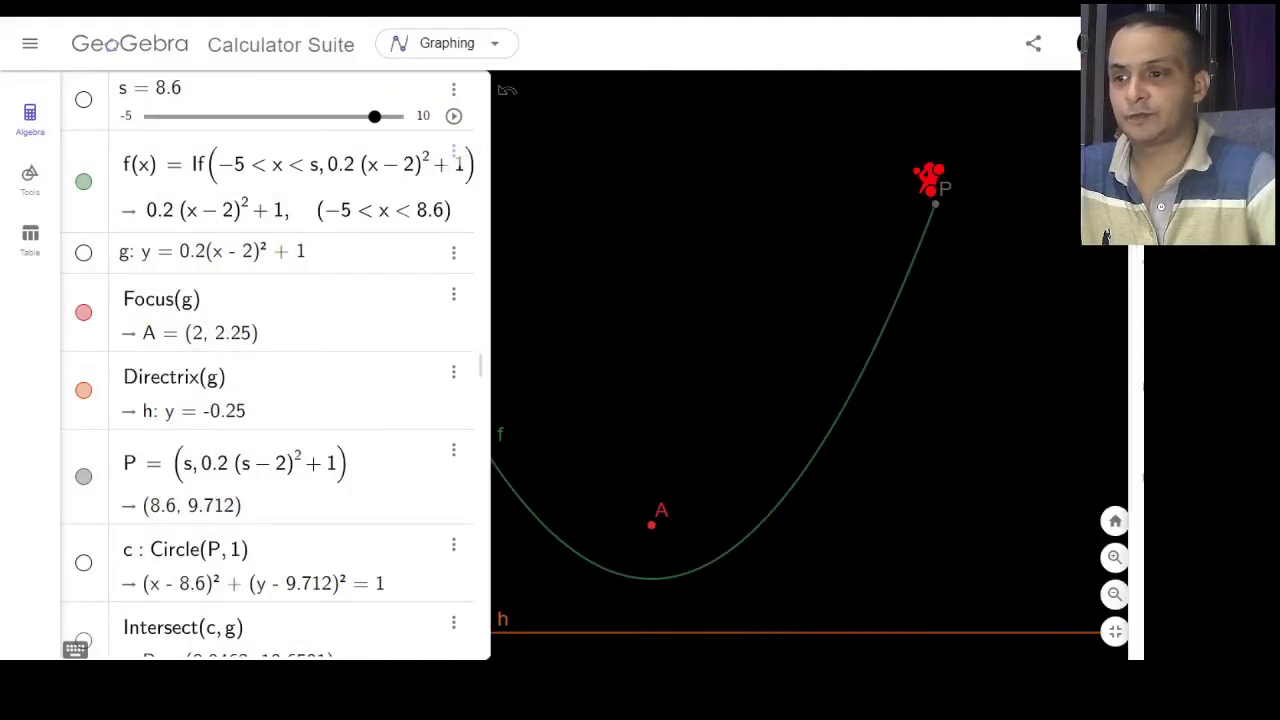
Play slider s's animation and collapse the algebra list so the graphics view fills the workspace.
click(455, 120)
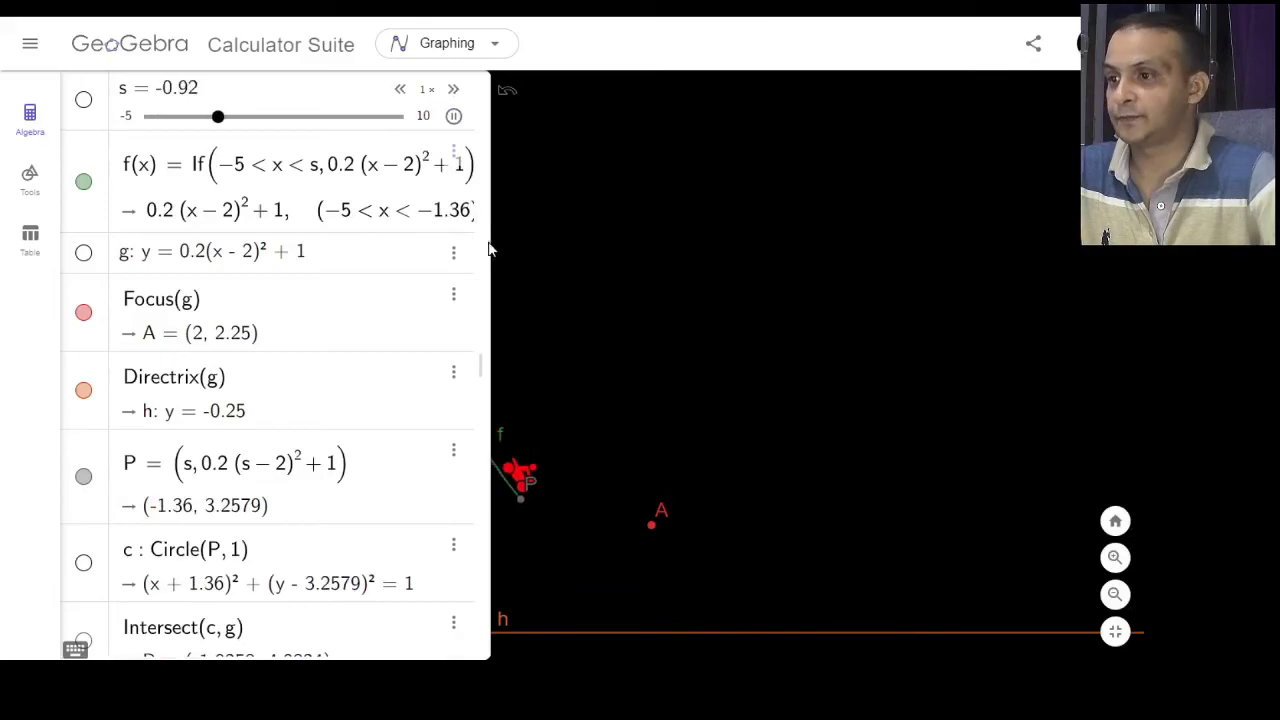
drag(489, 249, 150, 260)
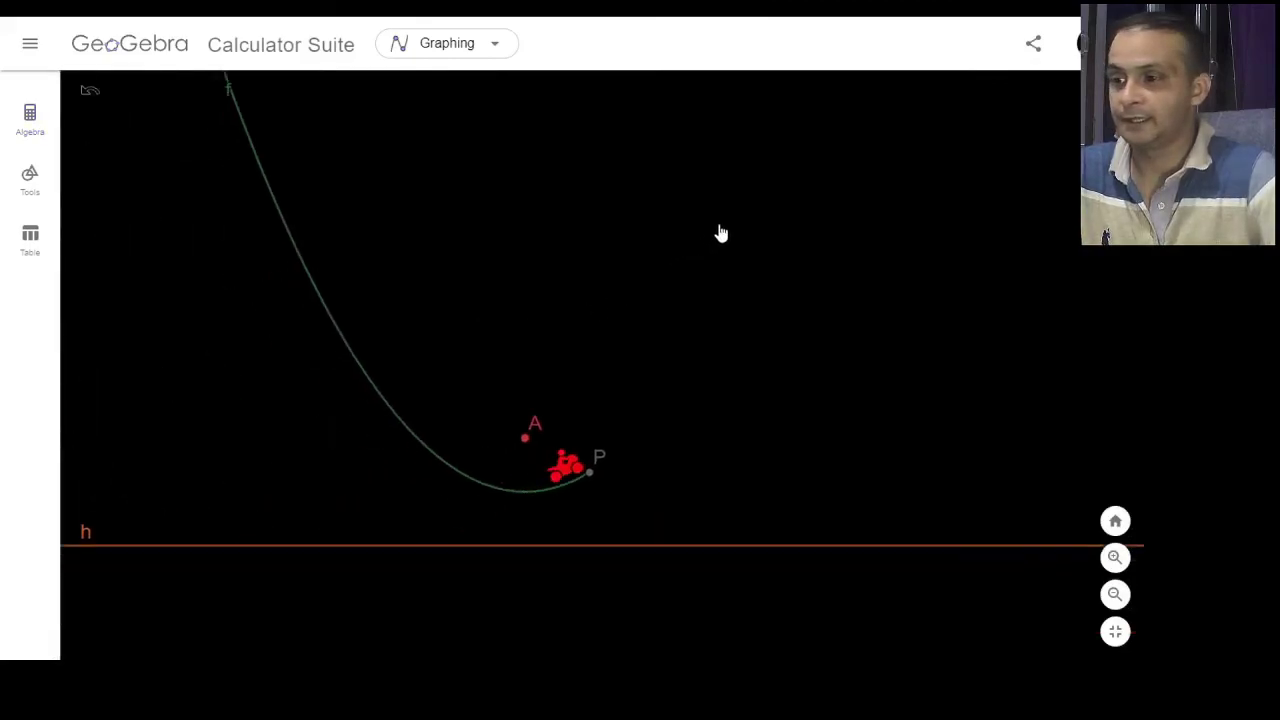